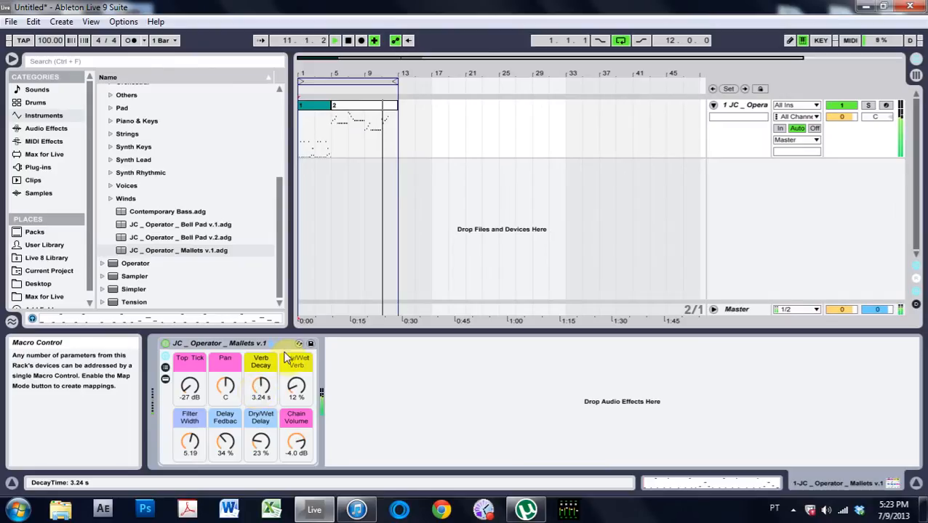
Stop playback and shorten the arrangement loop to the first four bars, covering only clip 1.
{"action": "left_click", "coordinate": [347, 44]}
{"action": "left_click", "coordinate": [305, 165]}
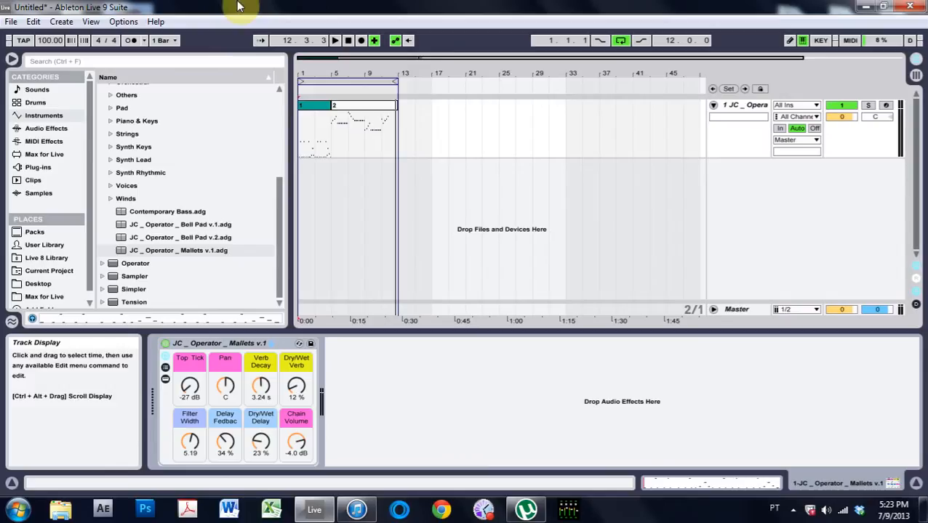
{"action": "left_click_drag", "start_coordinate": [398, 80], "coordinate": [306, 99]}
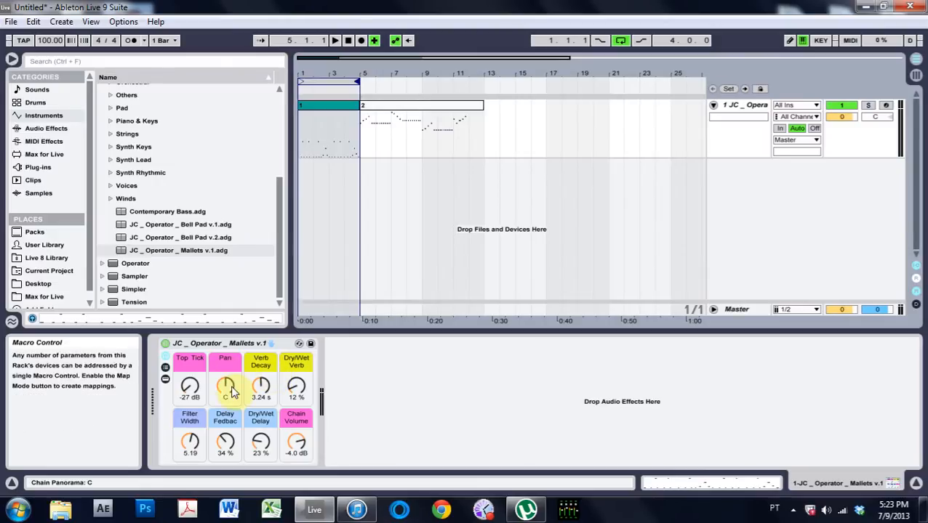
{"action": "left_click", "coordinate": [183, 363]}
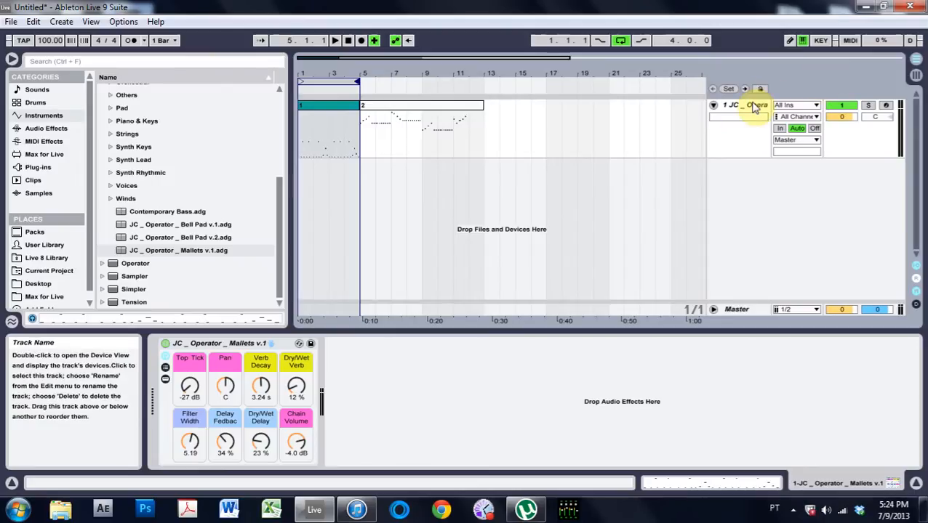
Insert a new MIDI track and load the Ping preset of the Ping Pong Delay onto it.
{"action": "key", "text": "ctrl+shift+t"}
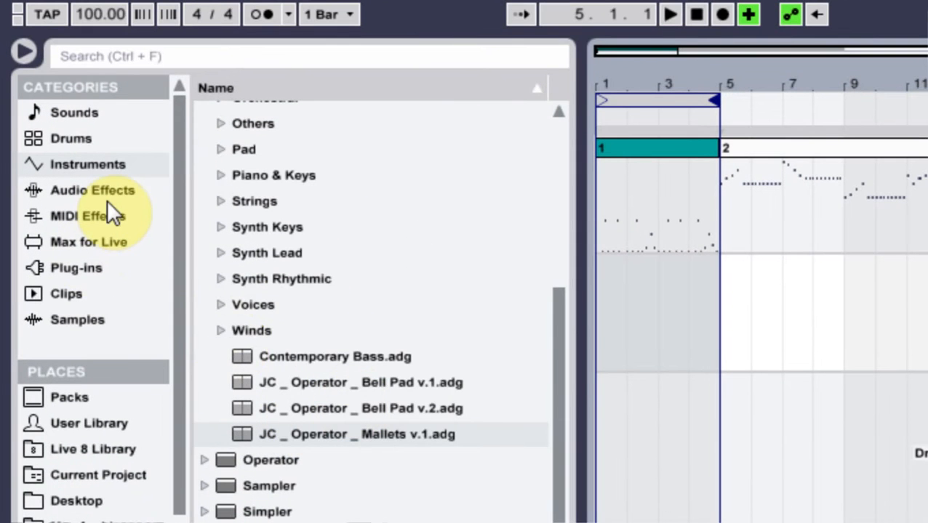
{"action": "left_click", "coordinate": [107, 193]}
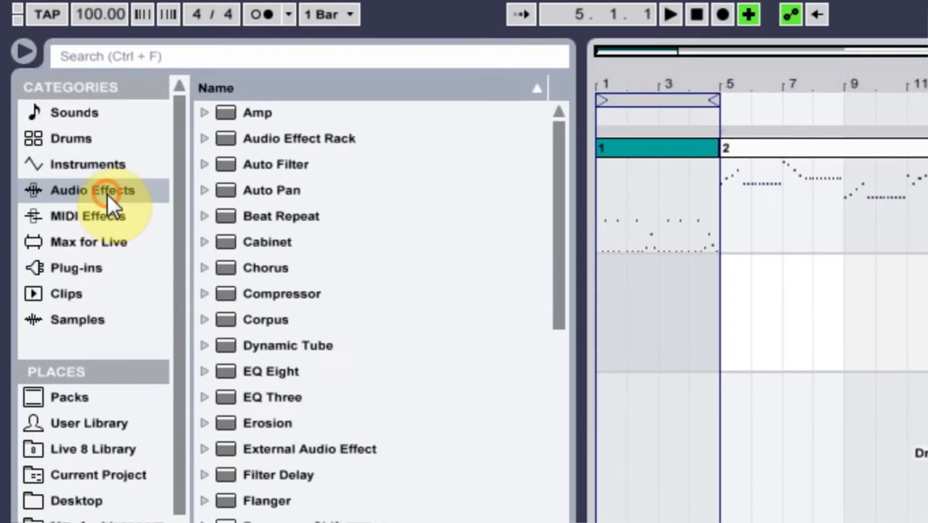
{"action": "left_click_drag", "start_coordinate": [556, 295], "coordinate": [566, 364]}
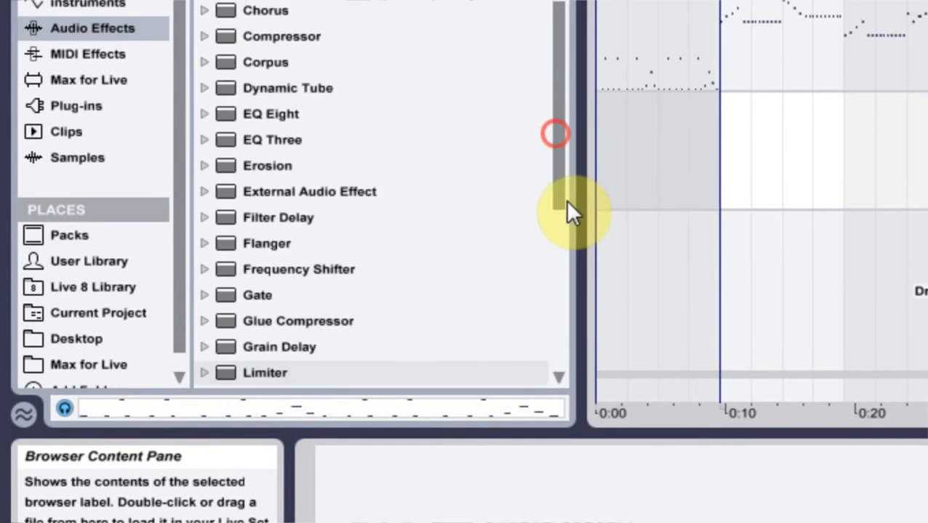
{"action": "left_click_drag", "start_coordinate": [567, 202], "coordinate": [573, 326]}
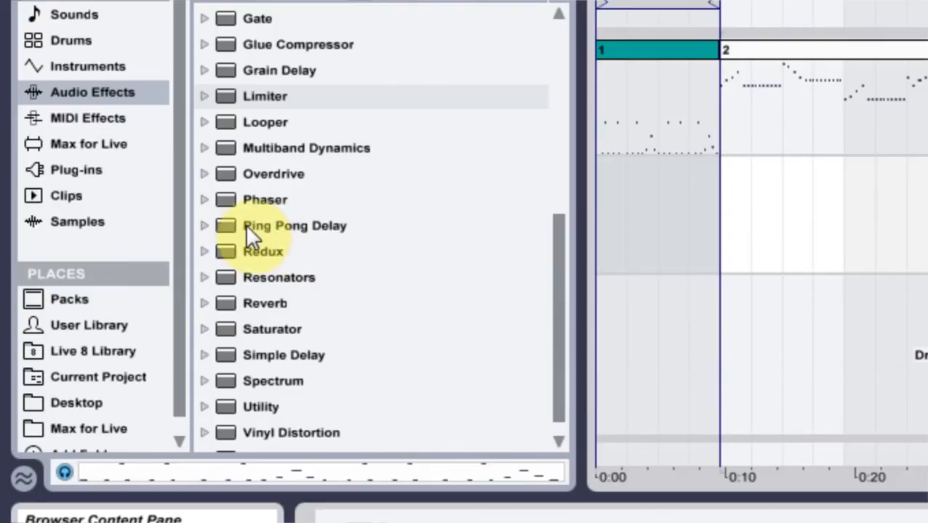
{"action": "left_click", "coordinate": [210, 228]}
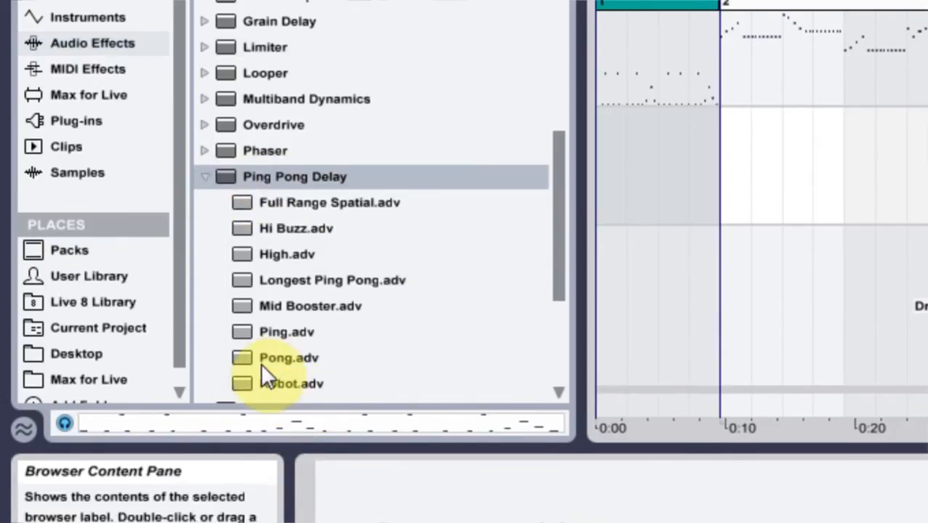
{"action": "left_click_drag", "start_coordinate": [248, 332], "coordinate": [549, 391]}
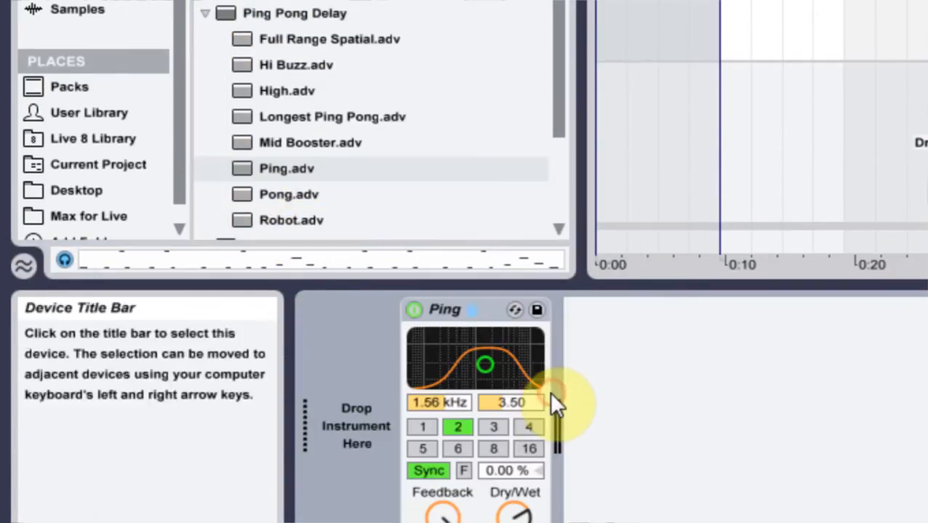
Set the Ping delay's Dry/Wet to 20% and switch the device off.
{"action": "left_click_drag", "start_coordinate": [523, 499], "coordinate": [523, 522]}
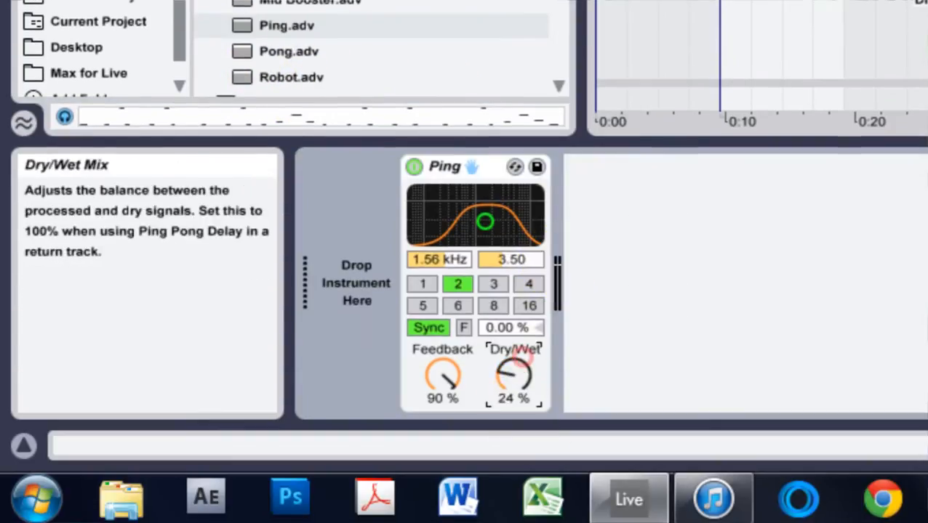
{"action": "left_click", "coordinate": [413, 168]}
{"action": "left_click", "coordinate": [214, 177]}
Load the Ambience Medium room reverb after the delay, with Dry/Wet at 25% and the device switched off.
{"action": "left_click", "coordinate": [237, 253]}
{"action": "left_click", "coordinate": [203, 254]}
{"action": "left_click", "coordinate": [219, 307]}
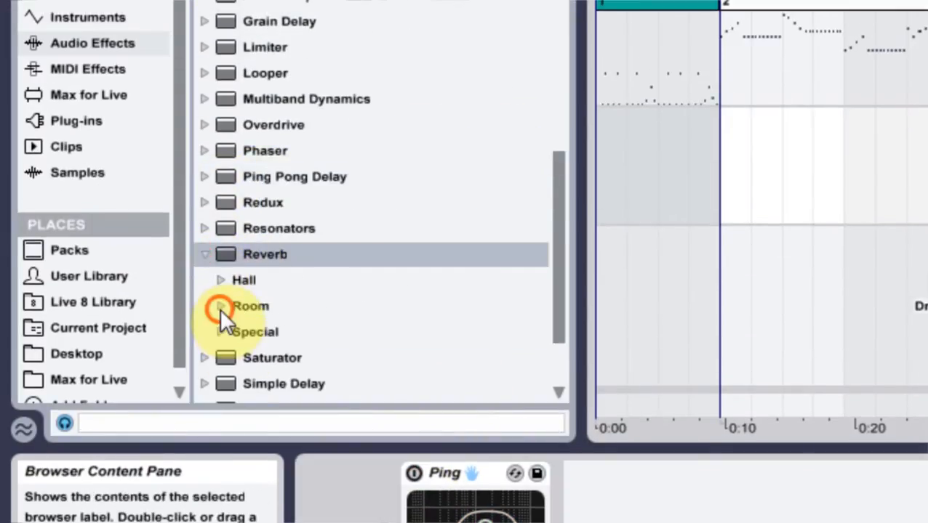
{"action": "left_click_drag", "start_coordinate": [256, 333], "coordinate": [694, 394]}
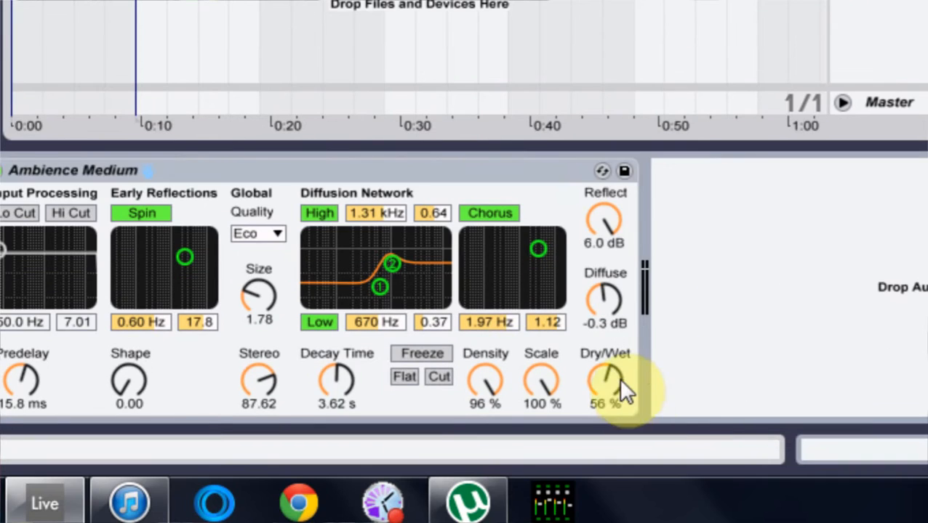
{"action": "mouse_move", "coordinate": [619, 379]}
{"action": "left_mouse_down"}
{"action": "mouse_move", "coordinate": [619, 407]}
{"action": "mouse_move", "coordinate": [610, 393]}
{"action": "left_mouse_up"}
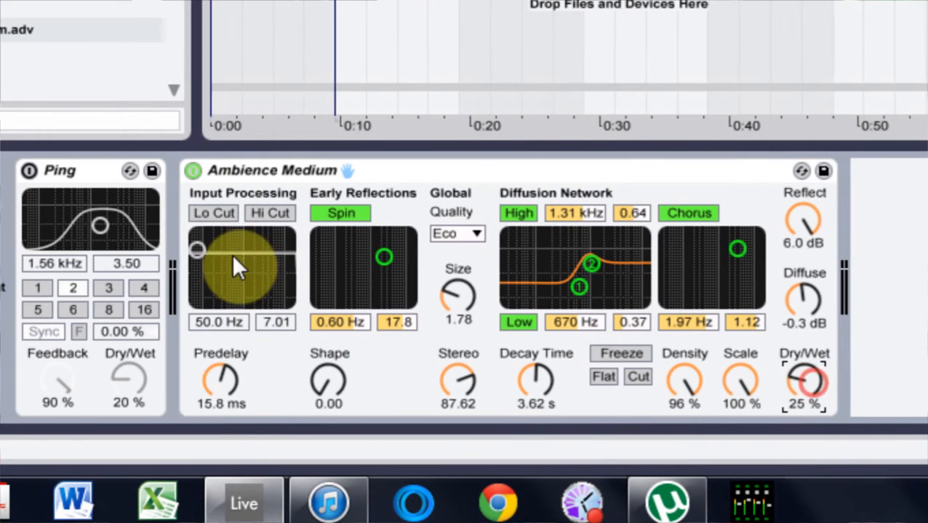
{"action": "left_click", "coordinate": [231, 179]}
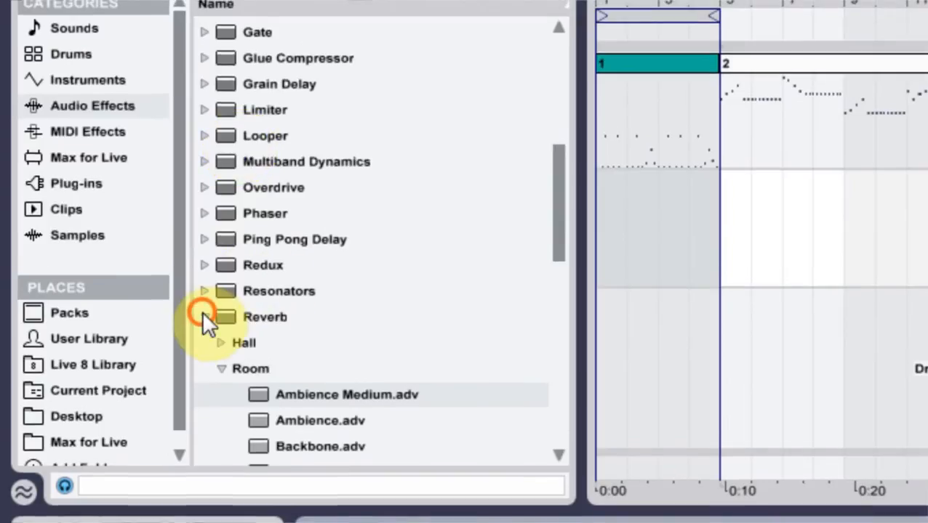
Add a Limiter after the reverb at the end of the device chain.
{"action": "left_click", "coordinate": [204, 317]}
{"action": "left_click", "coordinate": [240, 110]}
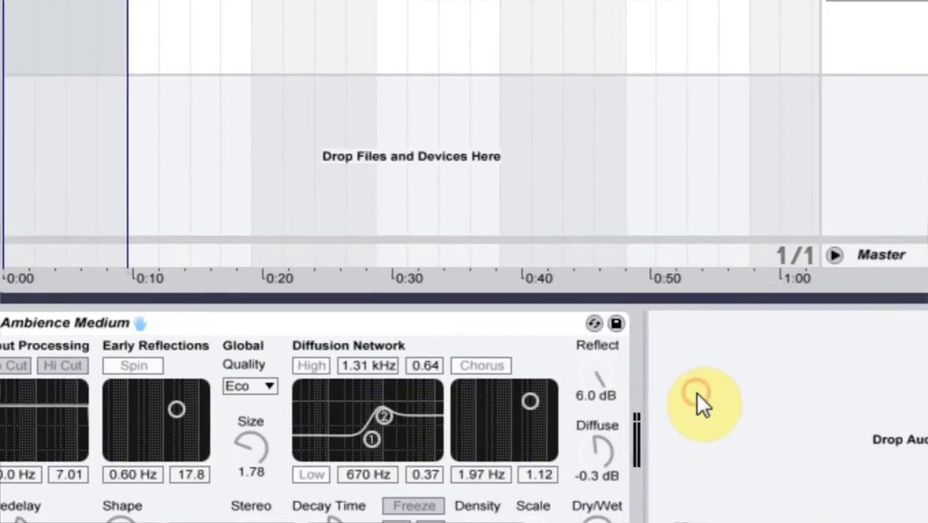
{"action": "left_click_drag", "start_coordinate": [694, 392], "coordinate": [694, 391]}
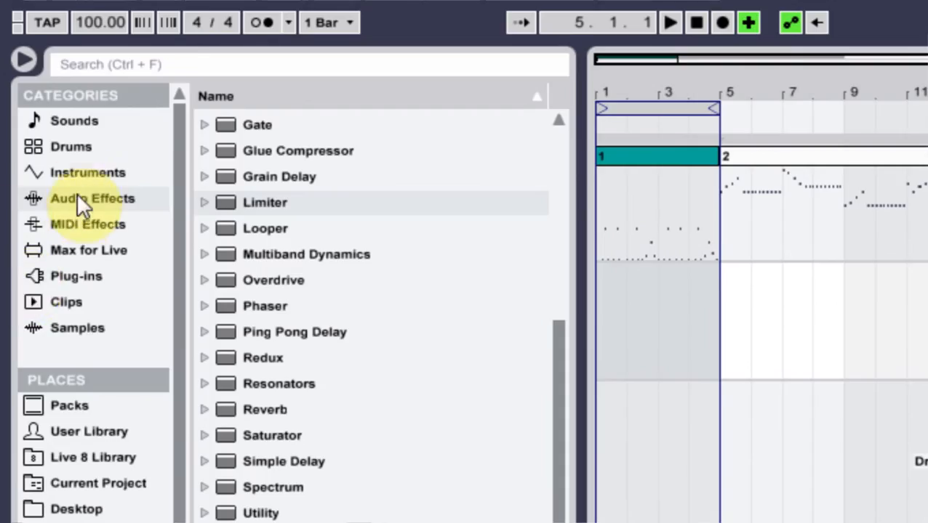
Load a default Operator instrument onto the new MIDI track, ahead of the effects.
{"action": "left_click", "coordinate": [70, 173]}
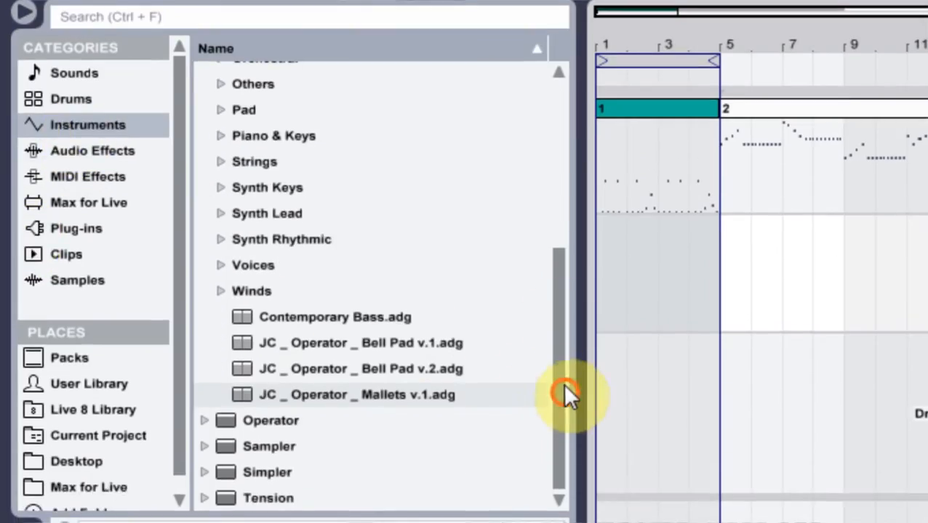
{"action": "left_click_drag", "start_coordinate": [566, 395], "coordinate": [543, 281]}
{"action": "left_click", "coordinate": [206, 116]}
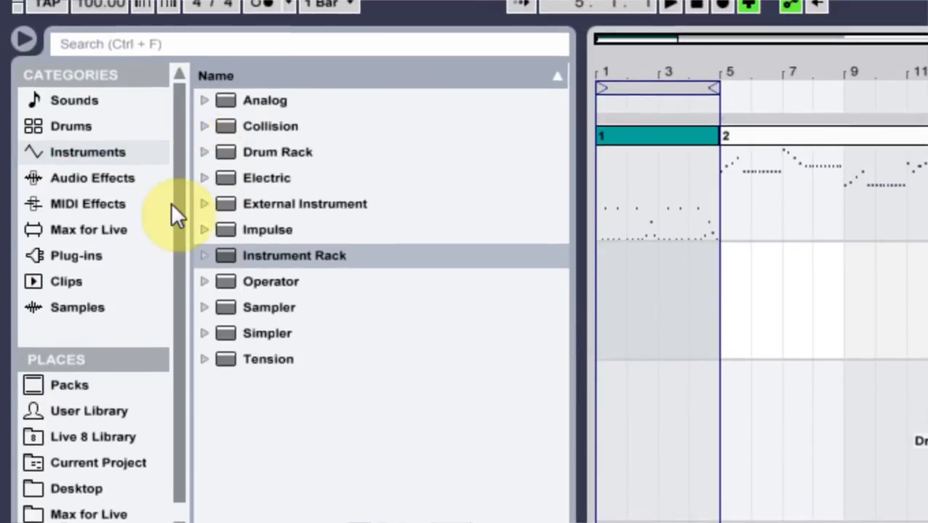
{"action": "left_click_drag", "start_coordinate": [271, 281], "coordinate": [351, 385]}
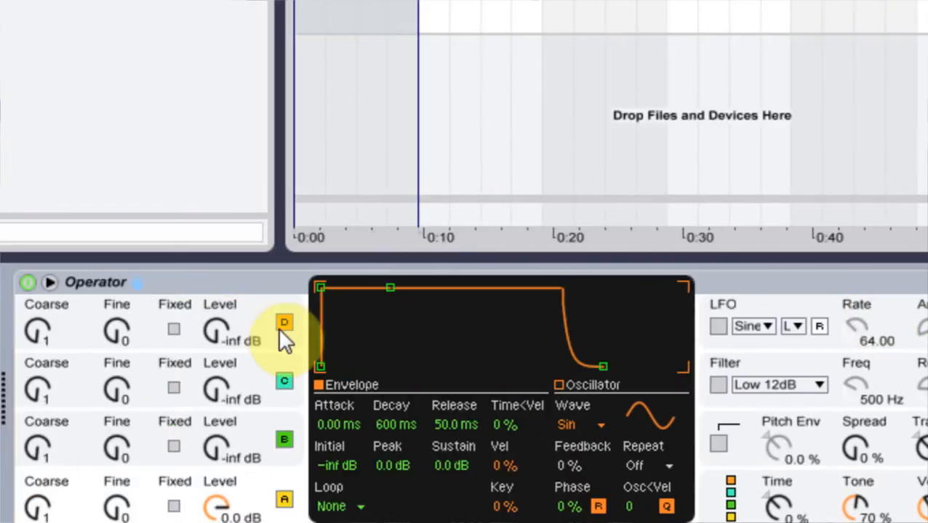
Turn off Operator's oscillator D and set oscillator A's envelope attack to 20.9 ms.
{"action": "left_click", "coordinate": [284, 323]}
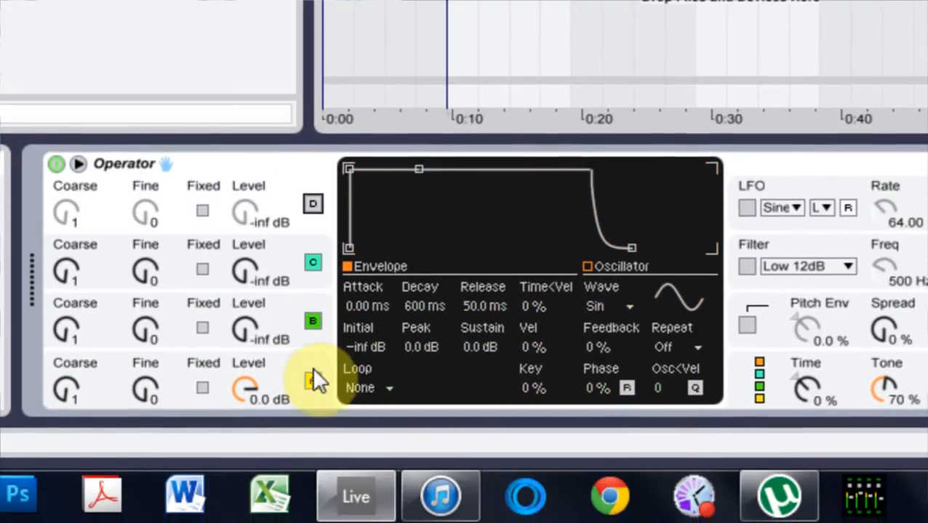
{"action": "left_click", "coordinate": [311, 378]}
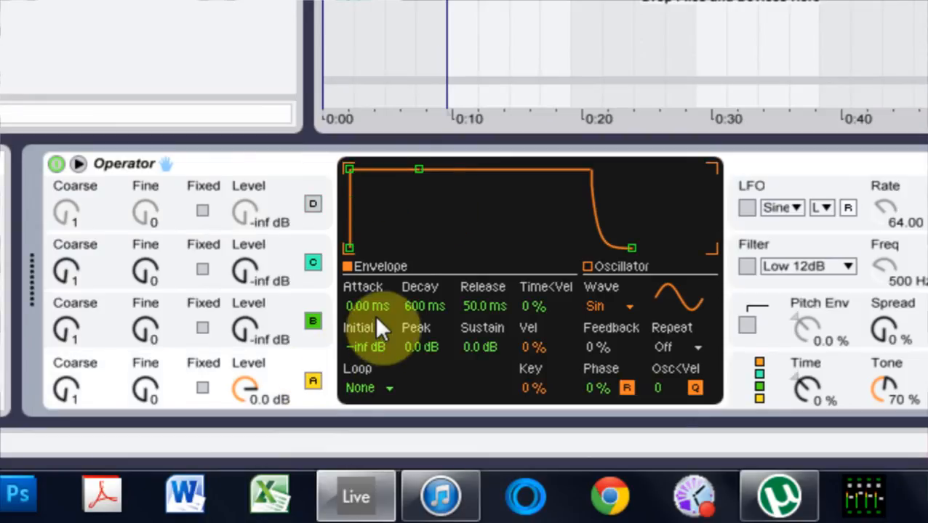
{"action": "mouse_move", "coordinate": [363, 313]}
{"action": "left_mouse_down"}
{"action": "mouse_move", "coordinate": [352, 306]}
{"action": "mouse_move", "coordinate": [352, 276]}
{"action": "mouse_move", "coordinate": [351, 298]}
{"action": "left_mouse_up"}
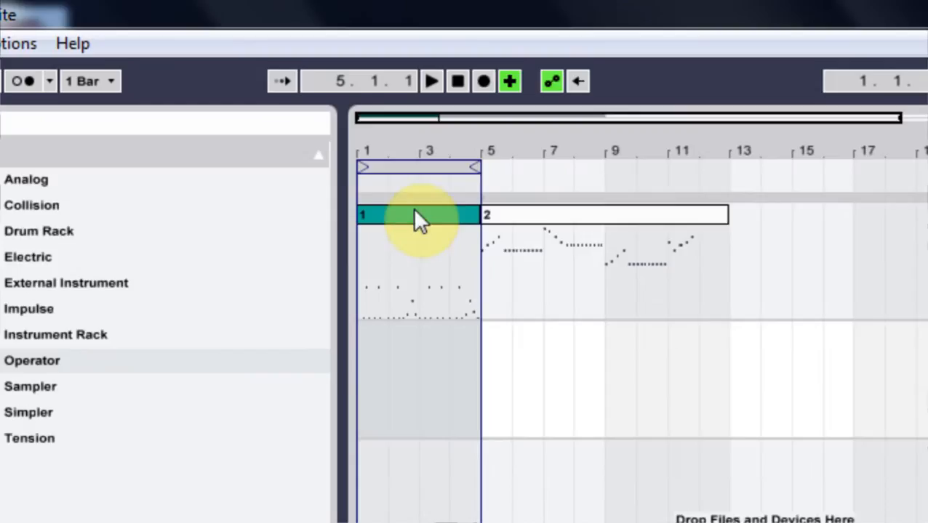
Copy clip 1 onto the Operator track, and freeze, mute and fold the original mallets track.
{"action": "left_click_drag", "start_coordinate": [414, 210], "coordinate": [420, 331]}
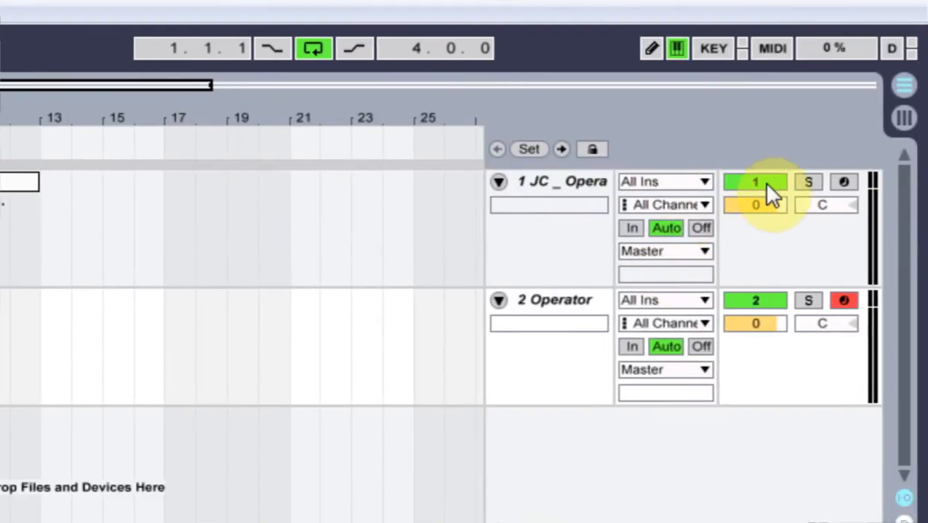
{"action": "right_click", "coordinate": [557, 182]}
{"action": "left_click", "coordinate": [622, 347]}
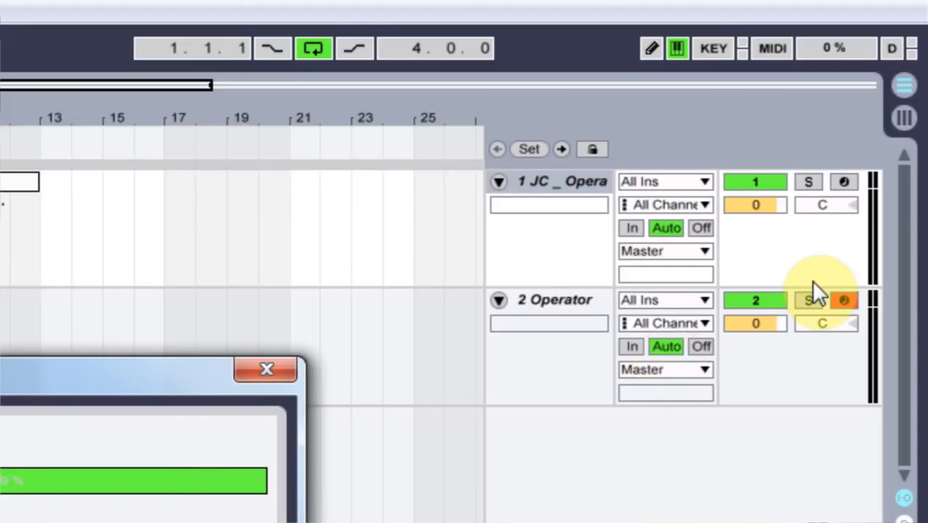
{"action": "left_click", "coordinate": [769, 182]}
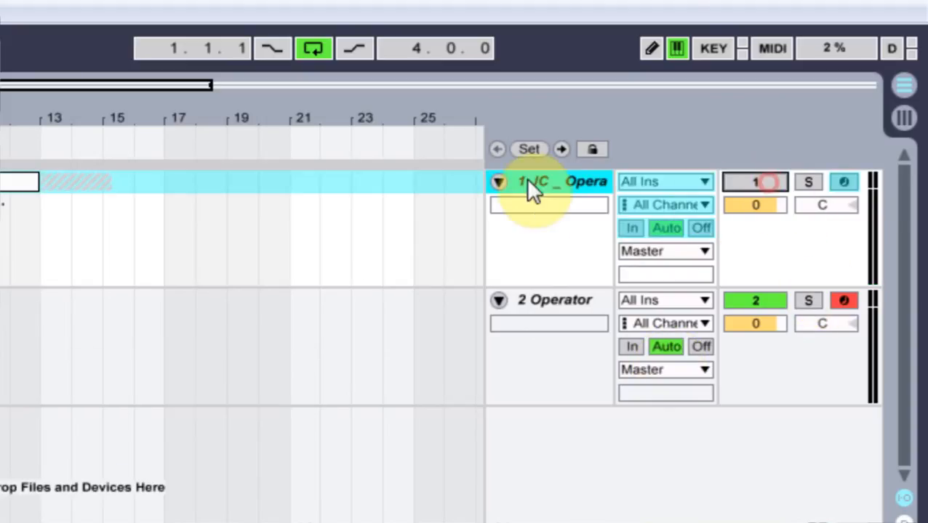
{"action": "left_click", "coordinate": [497, 183]}
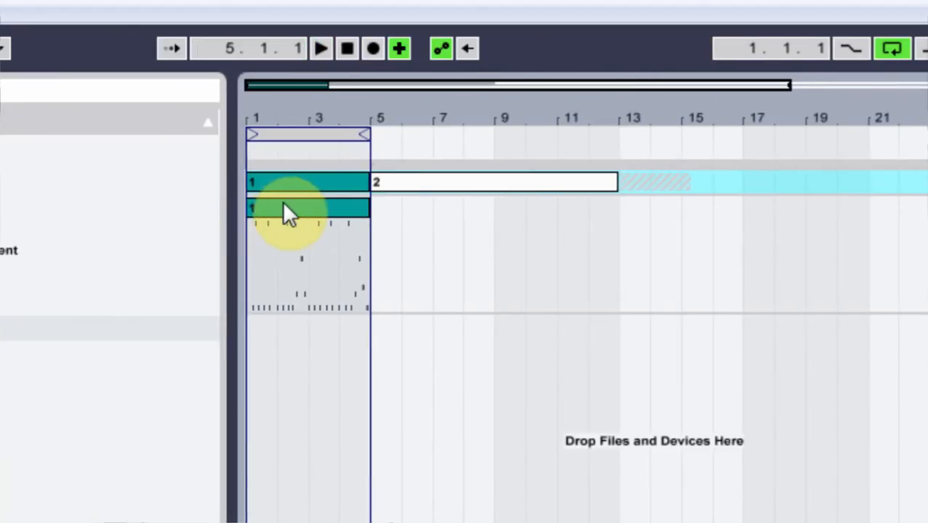
Select the copied clip on the Operator track and raise Operator's overall volume to -7.3 dB.
{"action": "left_click", "coordinate": [286, 216]}
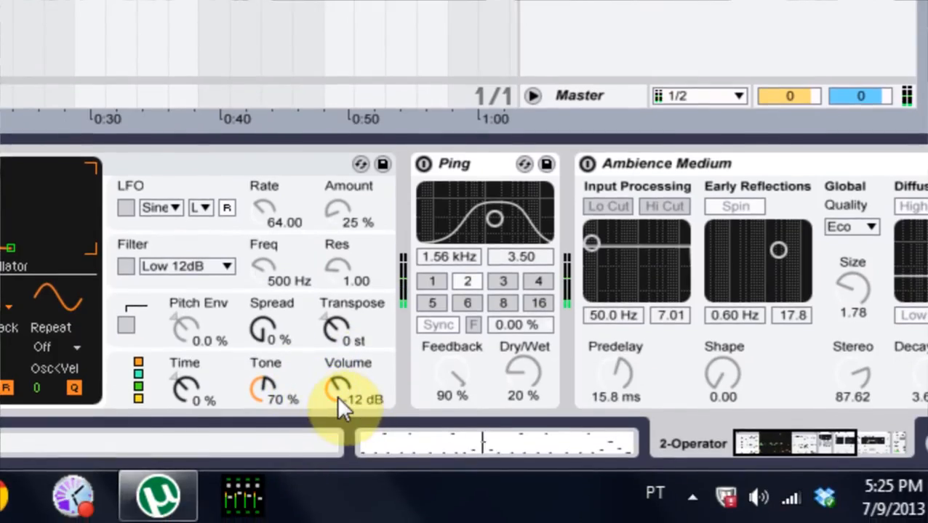
{"action": "left_click_drag", "start_coordinate": [337, 395], "coordinate": [336, 391]}
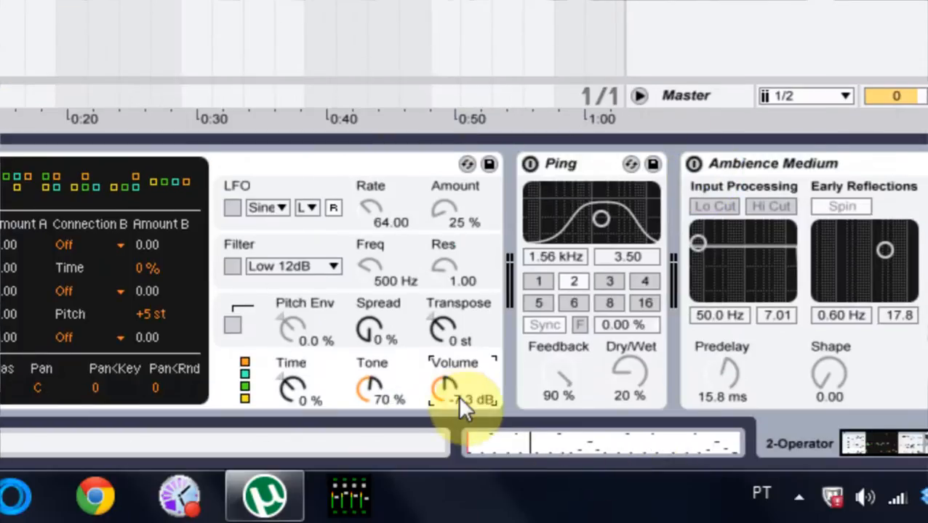
{"action": "mouse_move", "coordinate": [482, 475]}
{"action": "left_mouse_down"}
{"action": "mouse_move", "coordinate": [482, 462]}
{"action": "mouse_move", "coordinate": [478, 475]}
{"action": "left_mouse_up"}
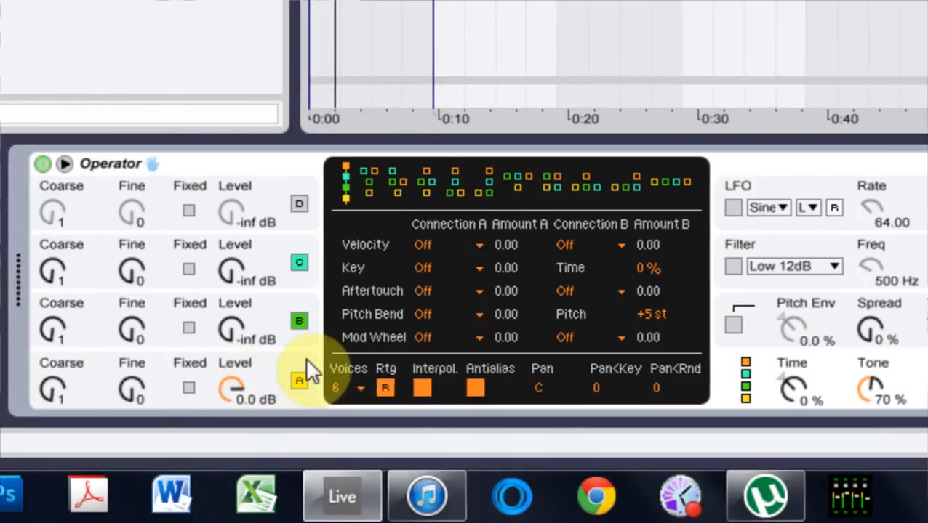
Set oscillator A's envelope attack to 22.9 ms and its sustain to -inf dB.
{"action": "left_click", "coordinate": [305, 359]}
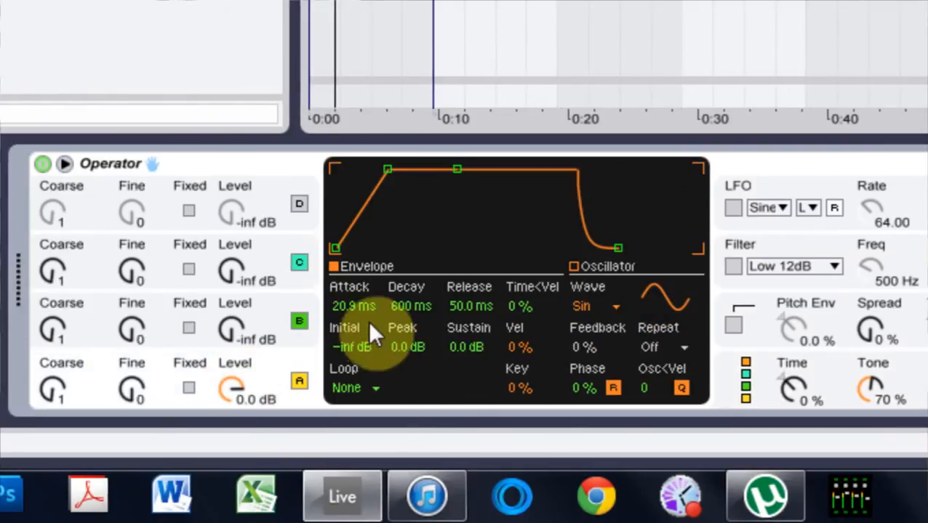
{"action": "left_click_drag", "start_coordinate": [346, 311], "coordinate": [351, 308]}
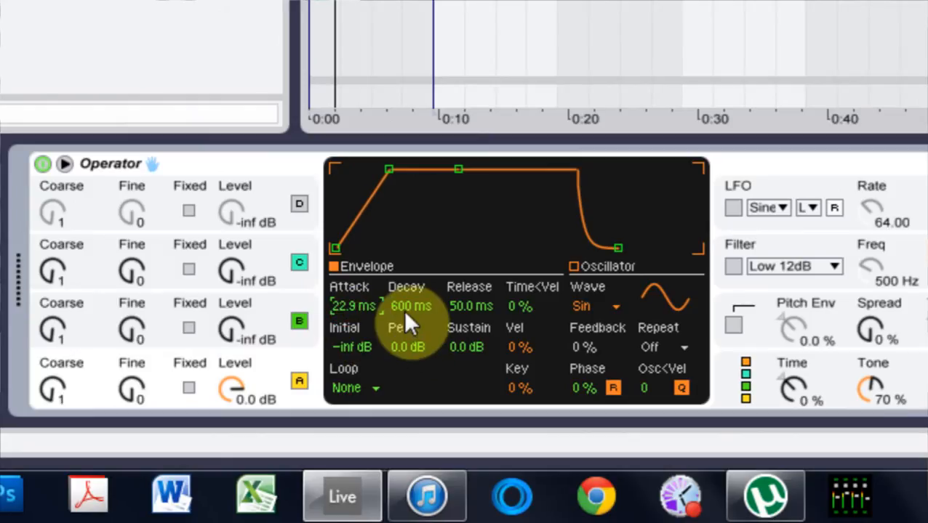
{"action": "left_click", "coordinate": [460, 346]}
{"action": "left_click_drag", "start_coordinate": [459, 346], "coordinate": [459, 378]}
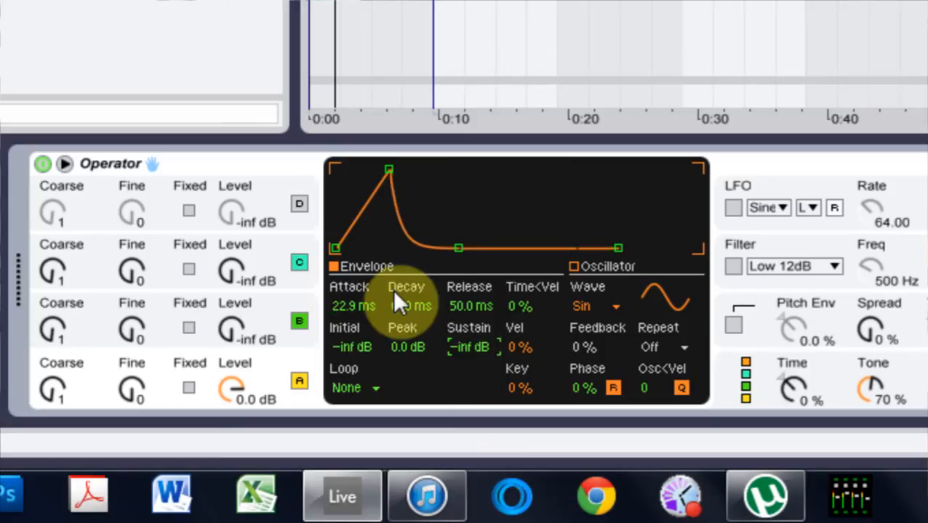
Set oscillator A's decay to 3.23 s and release to 2.72 s, and lower Operator's overall volume.
{"action": "mouse_move", "coordinate": [409, 306]}
{"action": "left_mouse_down"}
{"action": "mouse_move", "coordinate": [409, 342]}
{"action": "mouse_move", "coordinate": [409, 284]}
{"action": "left_mouse_up"}
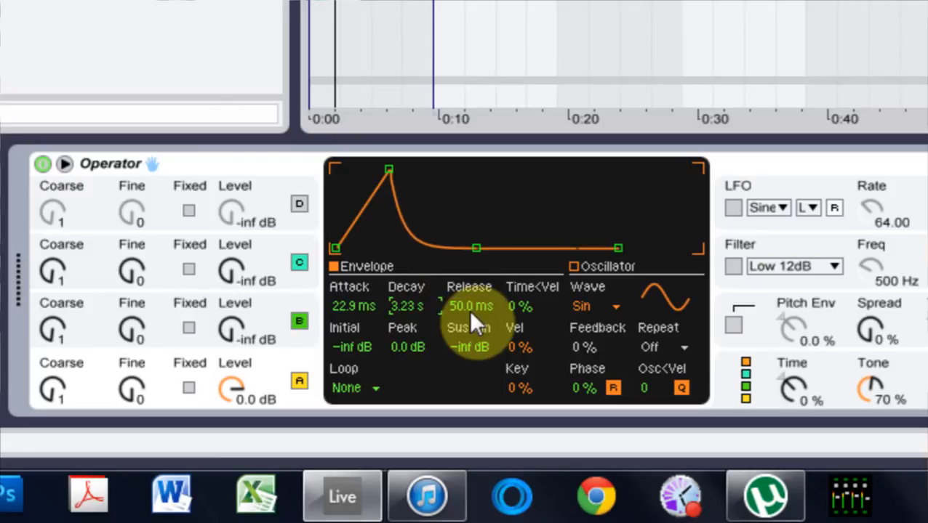
{"action": "mouse_move", "coordinate": [468, 310]}
{"action": "left_mouse_down"}
{"action": "mouse_move", "coordinate": [469, 251]}
{"action": "mouse_move", "coordinate": [465, 313]}
{"action": "mouse_move", "coordinate": [474, 314]}
{"action": "left_mouse_up"}
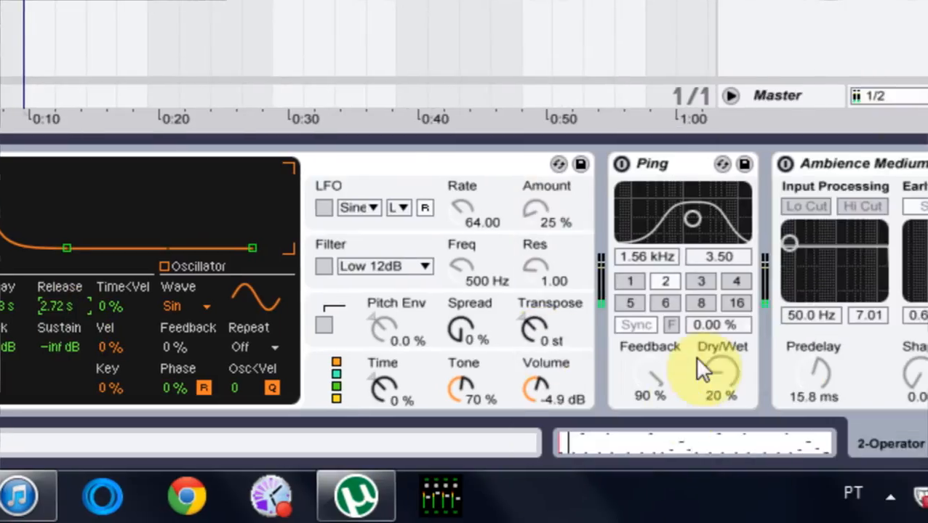
{"action": "left_click_drag", "start_coordinate": [548, 388], "coordinate": [549, 396]}
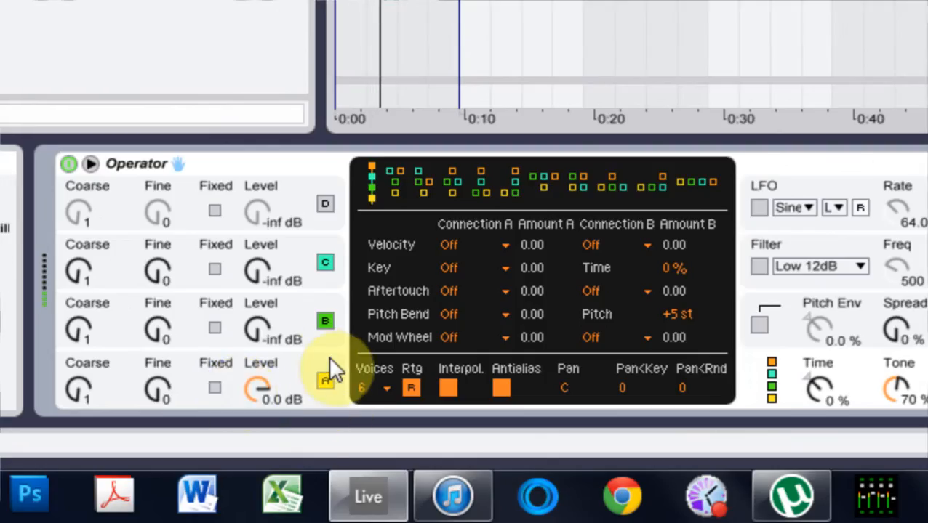
Set oscillator B's envelope sustain to -inf dB and its decay to 37.6 ms.
{"action": "left_click", "coordinate": [326, 363]}
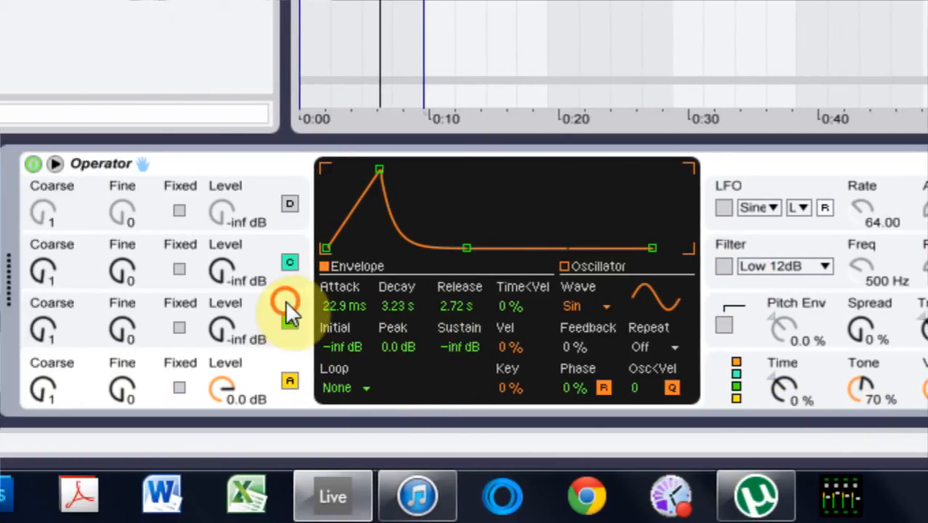
{"action": "left_click", "coordinate": [285, 301]}
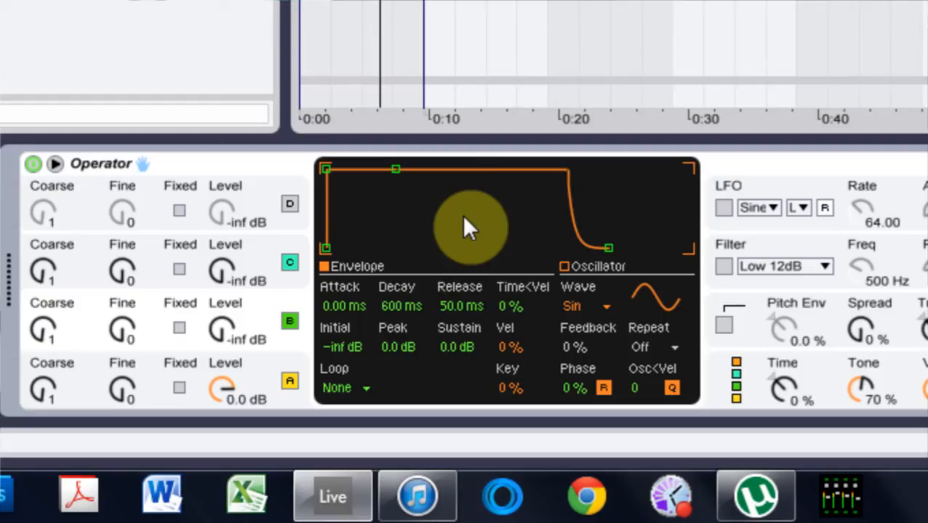
{"action": "left_click", "coordinate": [445, 345]}
{"action": "left_click_drag", "start_coordinate": [445, 345], "coordinate": [445, 393]}
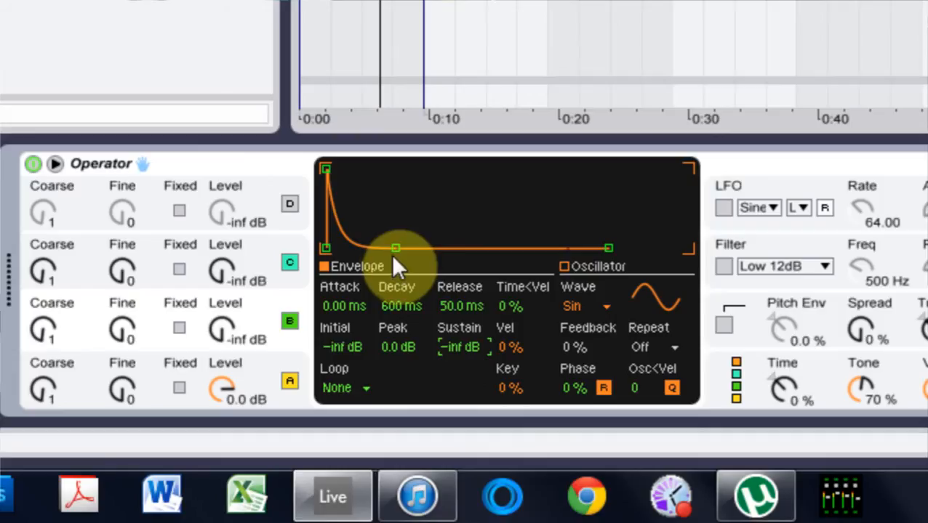
{"action": "mouse_move", "coordinate": [395, 248]}
{"action": "left_mouse_down"}
{"action": "mouse_move", "coordinate": [358, 248]}
{"action": "mouse_move", "coordinate": [447, 248]}
{"action": "mouse_move", "coordinate": [365, 248]}
{"action": "left_mouse_up"}
Raise oscillator B's level to -23 dB and its coarse frequency to 48.
{"action": "left_click_drag", "start_coordinate": [223, 340], "coordinate": [224, 327]}
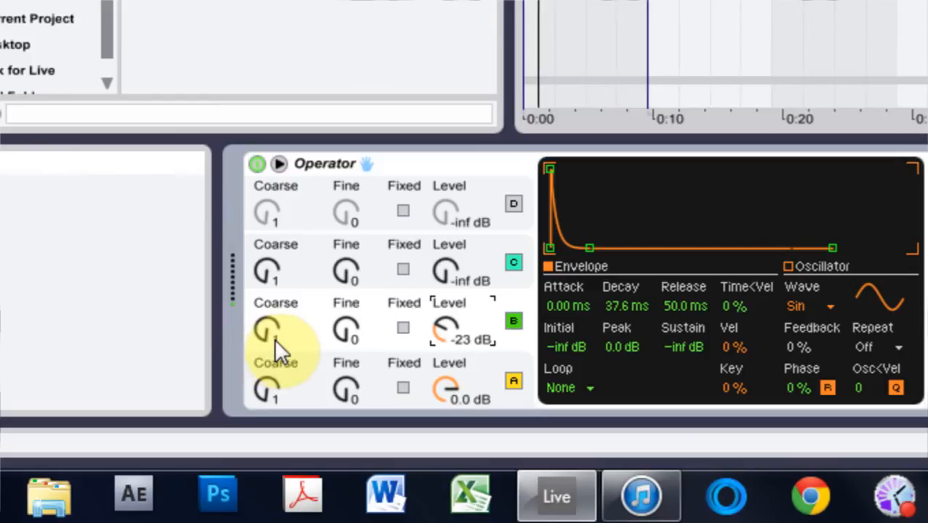
{"action": "left_click", "coordinate": [67, 334]}
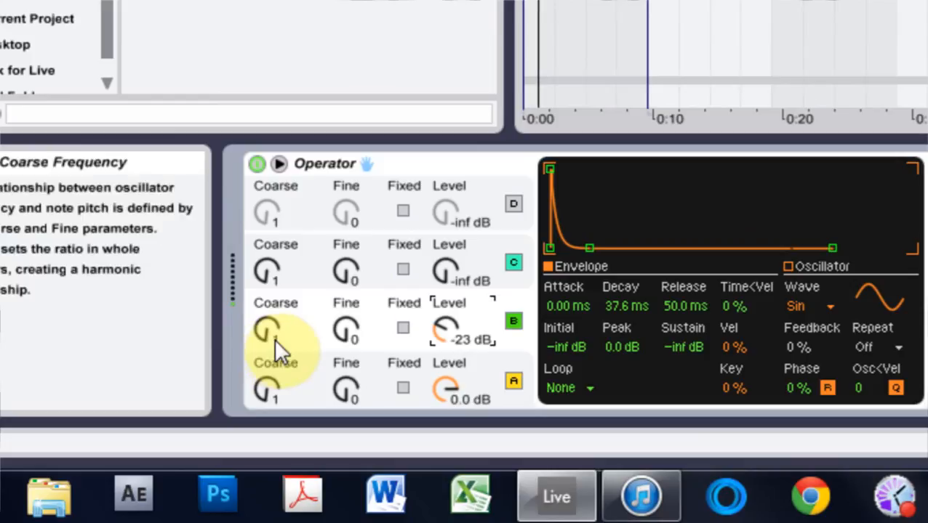
{"action": "left_click_drag", "start_coordinate": [271, 334], "coordinate": [271, 313]}
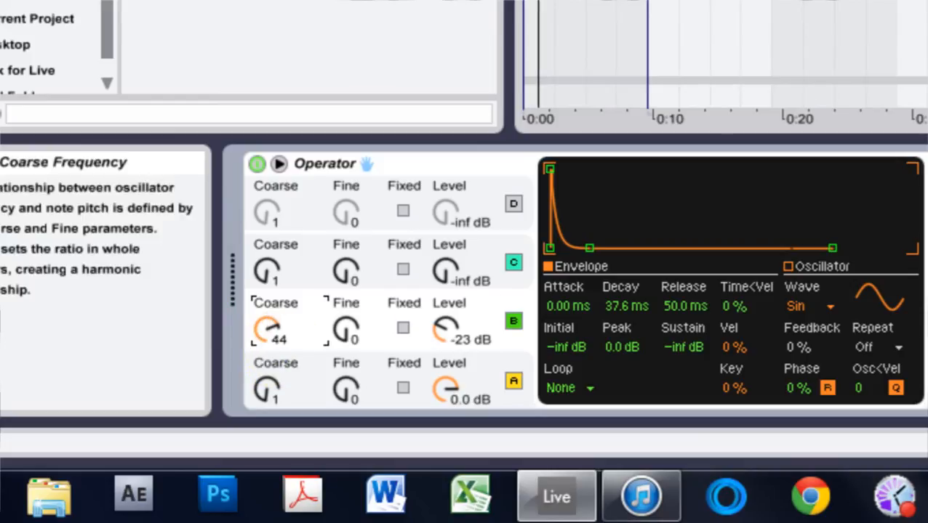
Play the clip and set Operator's overall volume to -8.0 dB.
{"action": "key", "text": "space"}
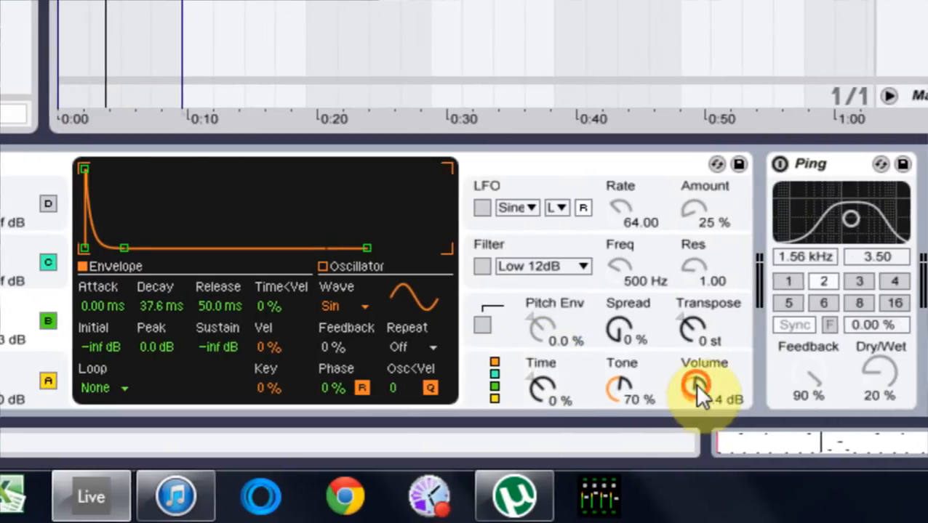
{"action": "left_click_drag", "start_coordinate": [694, 383], "coordinate": [694, 391]}
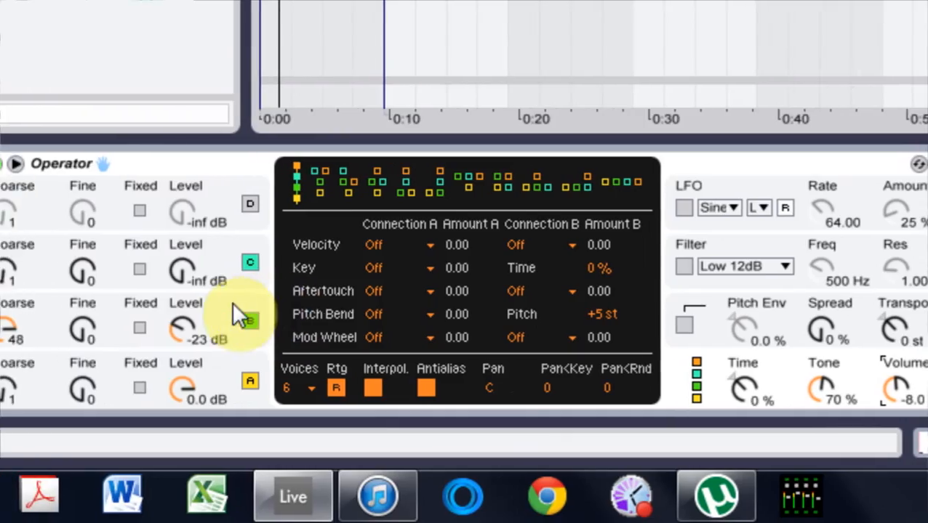
Shorten oscillator B's envelope decay and release to 28.6 ms each.
{"action": "left_click", "coordinate": [240, 309]}
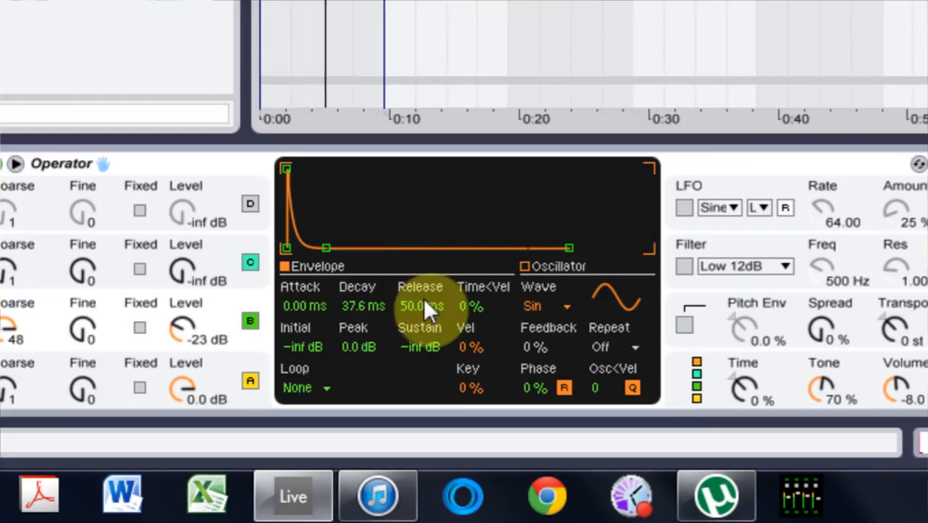
{"action": "mouse_move", "coordinate": [356, 306]}
{"action": "left_mouse_down"}
{"action": "mouse_move", "coordinate": [356, 317]}
{"action": "mouse_move", "coordinate": [354, 307]}
{"action": "left_mouse_up"}
{"action": "mouse_move", "coordinate": [420, 314]}
{"action": "left_mouse_down"}
{"action": "mouse_move", "coordinate": [419, 322]}
{"action": "mouse_move", "coordinate": [409, 306]}
{"action": "left_mouse_up"}
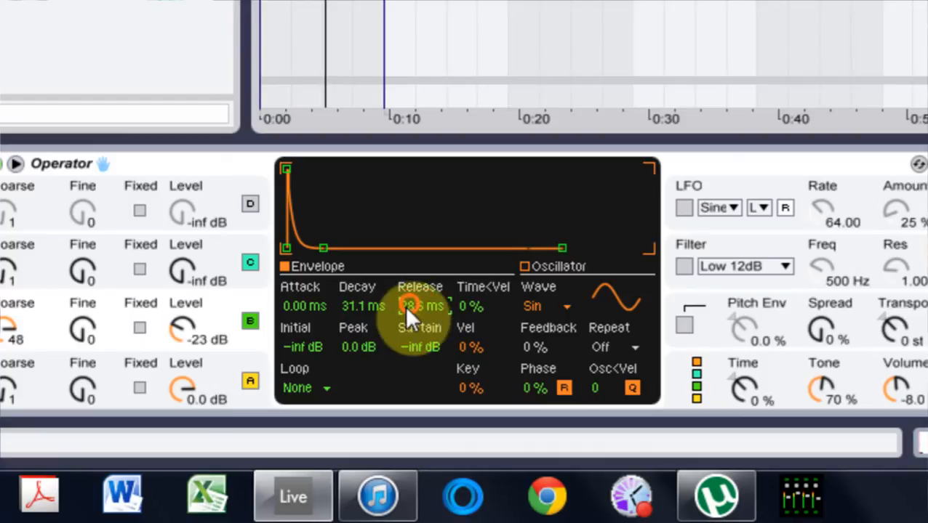
{"action": "left_click_drag", "start_coordinate": [352, 306], "coordinate": [352, 311]}
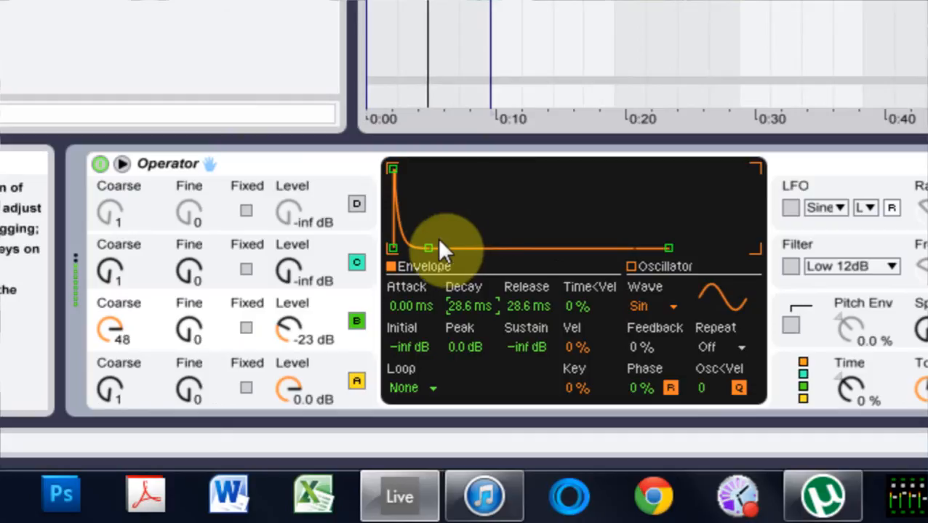
Change oscillator B's waveform to Triangle.
{"action": "left_click", "coordinate": [349, 282]}
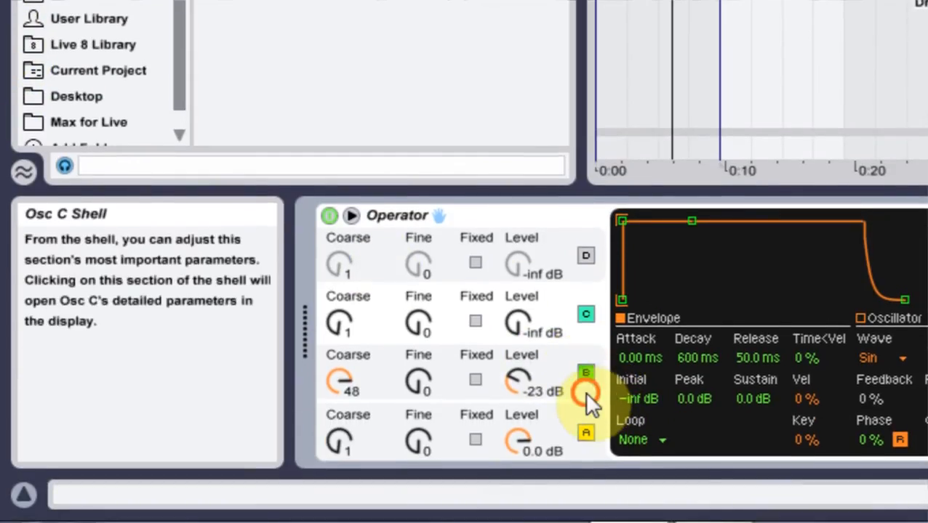
{"action": "left_click", "coordinate": [585, 424]}
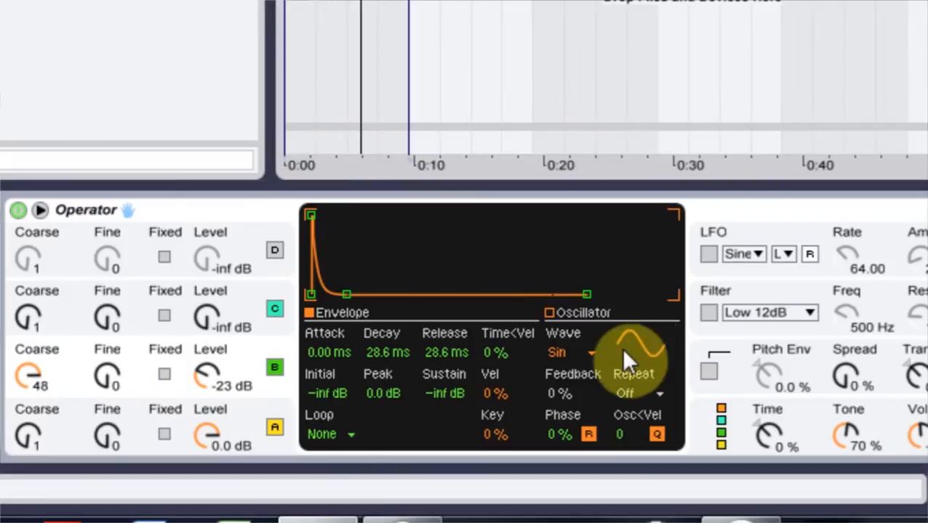
{"action": "left_click", "coordinate": [565, 352]}
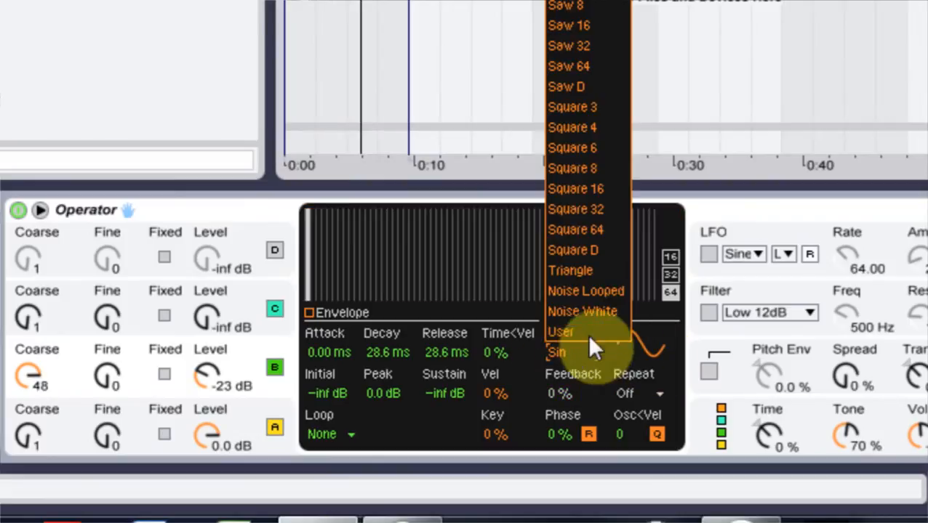
{"action": "left_click", "coordinate": [593, 271]}
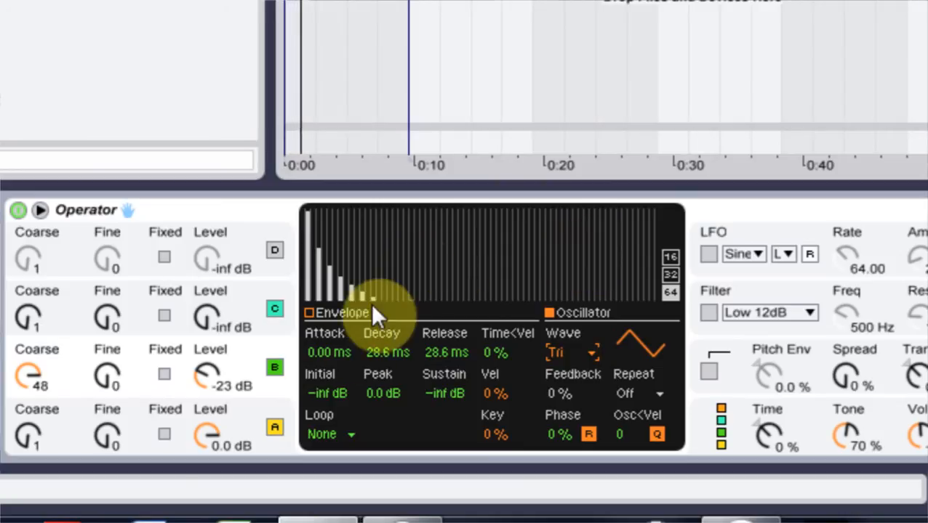
Change oscillator C's waveform to Square 64 and raise its level to -13 dB.
{"action": "left_click", "coordinate": [292, 329]}
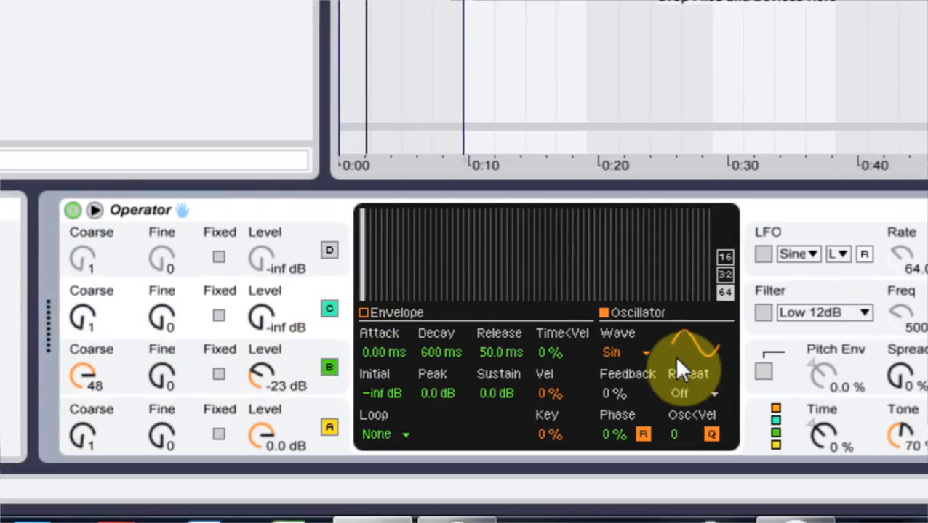
{"action": "left_click", "coordinate": [694, 354]}
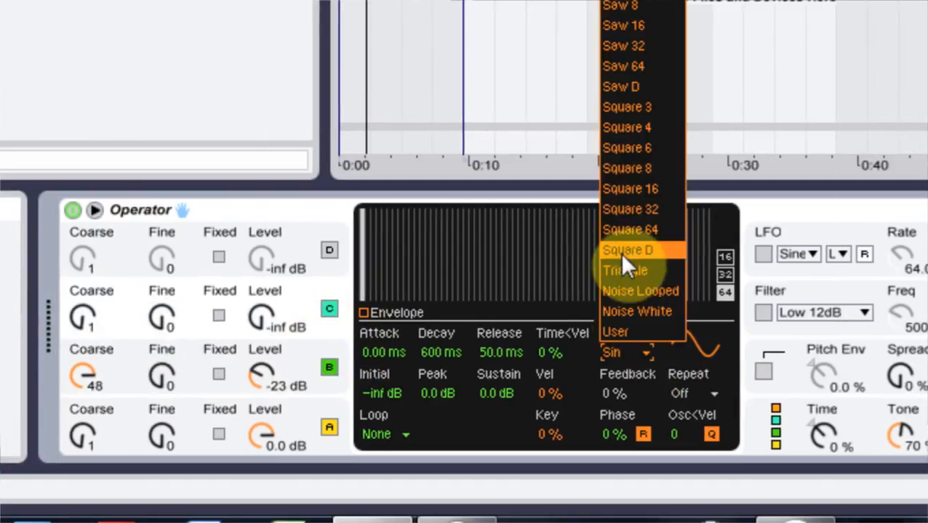
{"action": "left_click", "coordinate": [701, 230]}
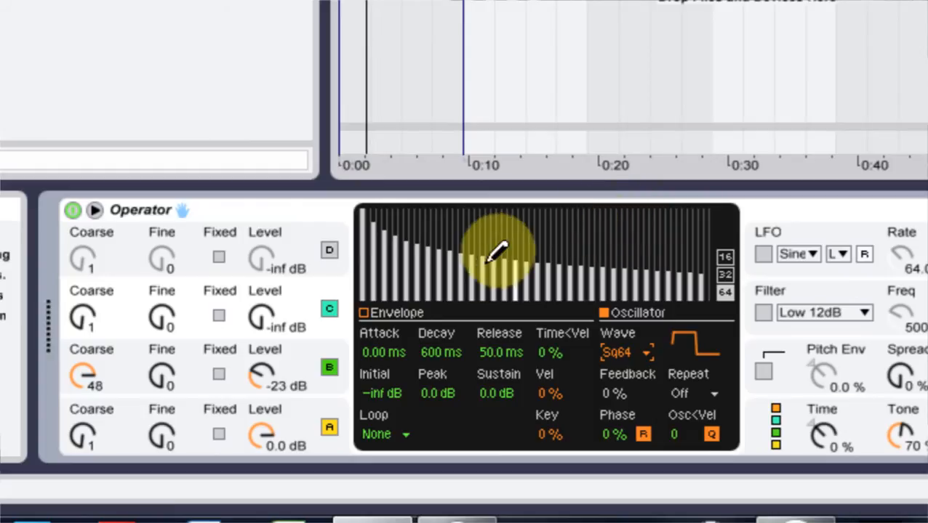
{"action": "left_click_drag", "start_coordinate": [262, 311], "coordinate": [261, 280]}
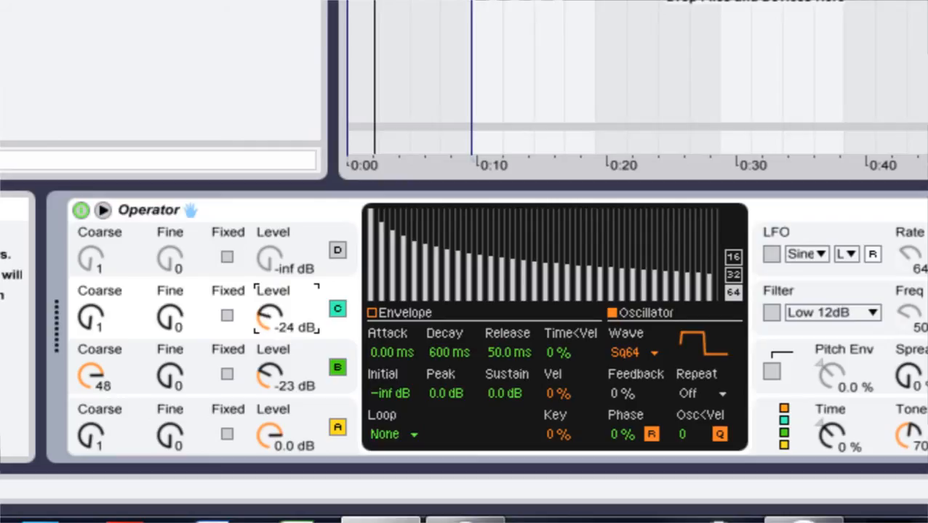
{"action": "left_click_drag", "start_coordinate": [273, 310], "coordinate": [273, 308]}
Tune oscillator C to a coarse frequency of 22 and a fine frequency of 303.
{"action": "left_click_drag", "start_coordinate": [88, 320], "coordinate": [89, 305]}
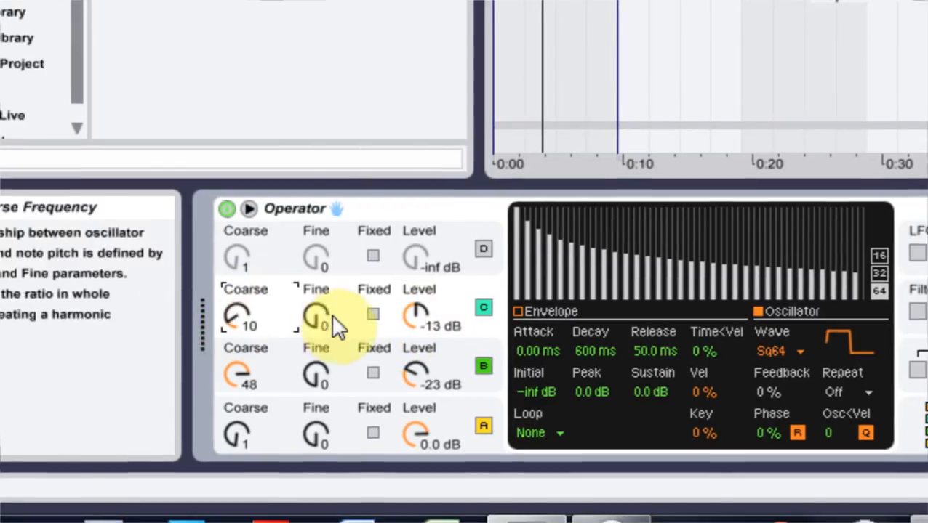
{"action": "left_click_drag", "start_coordinate": [245, 314], "coordinate": [245, 305]}
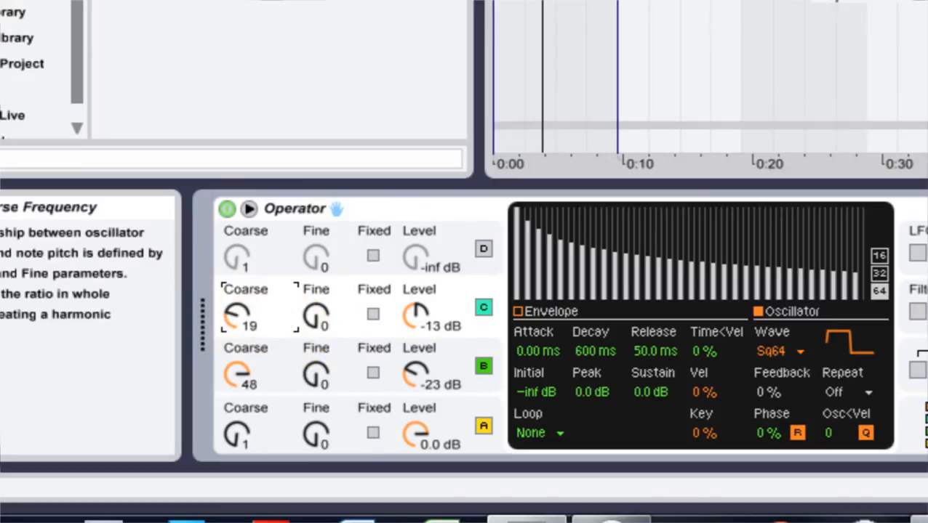
{"action": "left_click_drag", "start_coordinate": [316, 314], "coordinate": [315, 291]}
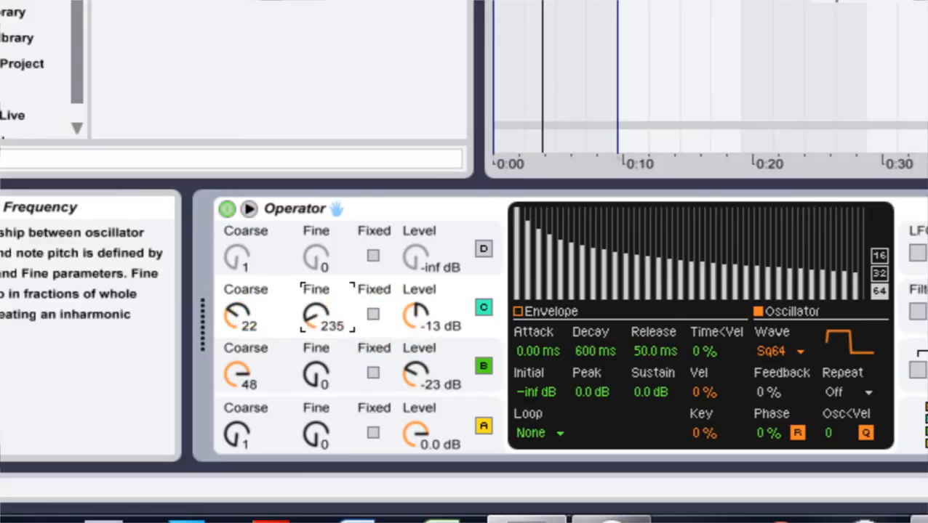
{"action": "mouse_move", "coordinate": [324, 317]}
{"action": "left_mouse_down"}
{"action": "mouse_move", "coordinate": [318, 328]}
{"action": "mouse_move", "coordinate": [313, 317]}
{"action": "left_mouse_up"}
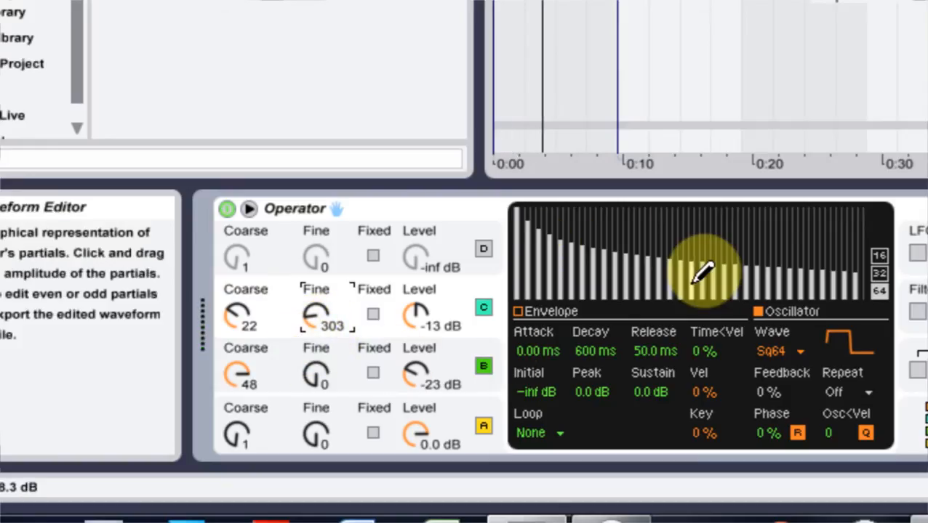
Switch oscillator C off and back on to compare the sound without it.
{"action": "left_click", "coordinate": [485, 309]}
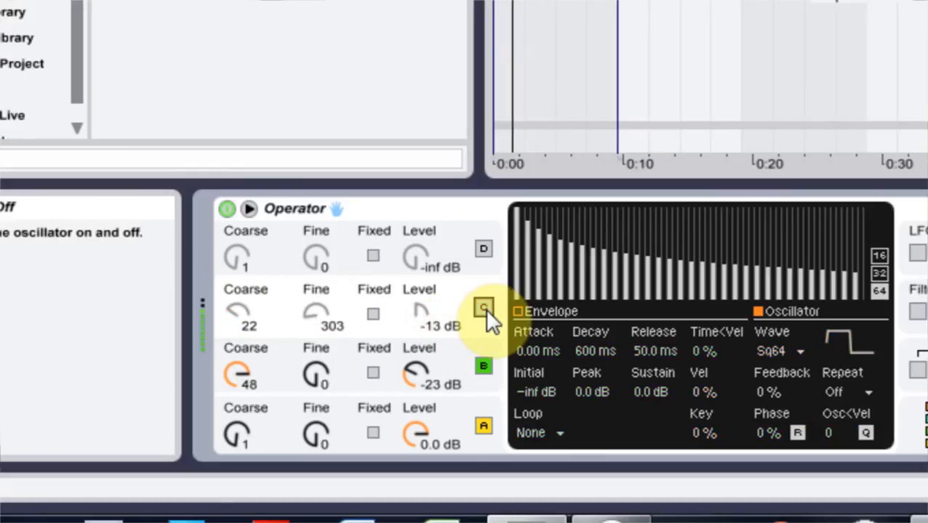
{"action": "left_click", "coordinate": [485, 308]}
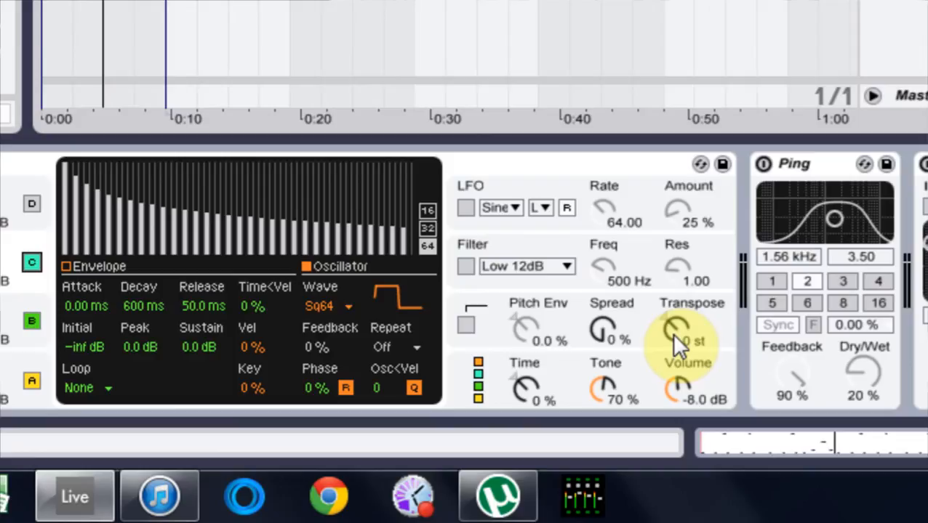
Raise Operator's tone to 100 % and lower oscillator B's level to -27 dB.
{"action": "mouse_move", "coordinate": [602, 385]}
{"action": "left_mouse_down"}
{"action": "mouse_move", "coordinate": [602, 458]}
{"action": "mouse_move", "coordinate": [603, 353]}
{"action": "mouse_move", "coordinate": [615, 372]}
{"action": "left_mouse_up"}
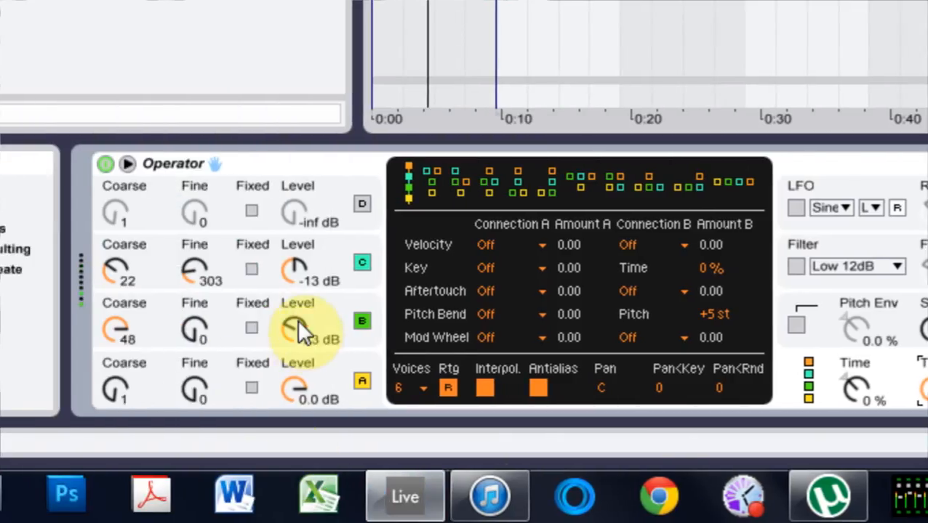
{"action": "mouse_move", "coordinate": [298, 326]}
{"action": "left_mouse_down"}
{"action": "mouse_move", "coordinate": [298, 349]}
{"action": "mouse_move", "coordinate": [293, 333]}
{"action": "left_mouse_up"}
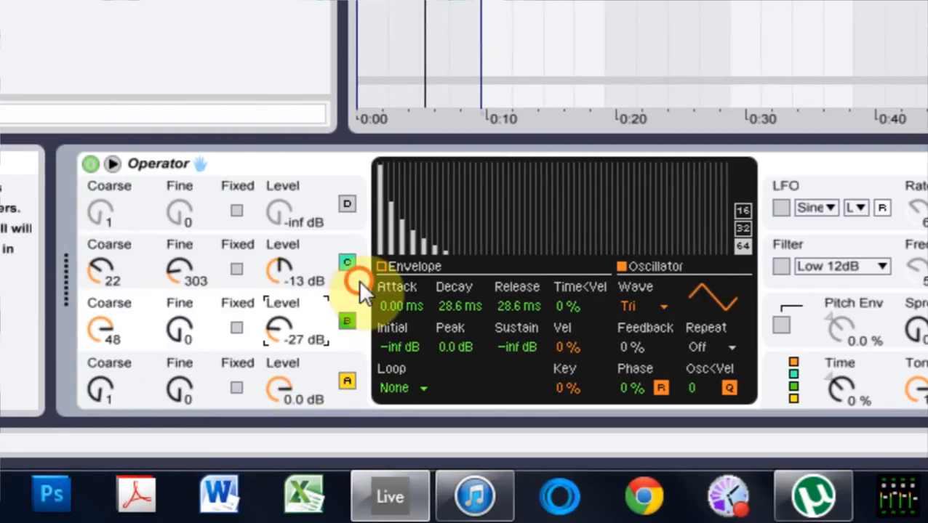
Set oscillator C's envelope sustain to -inf dB and its decay to 1.25 s.
{"action": "left_click", "coordinate": [358, 281]}
{"action": "left_click", "coordinate": [381, 266]}
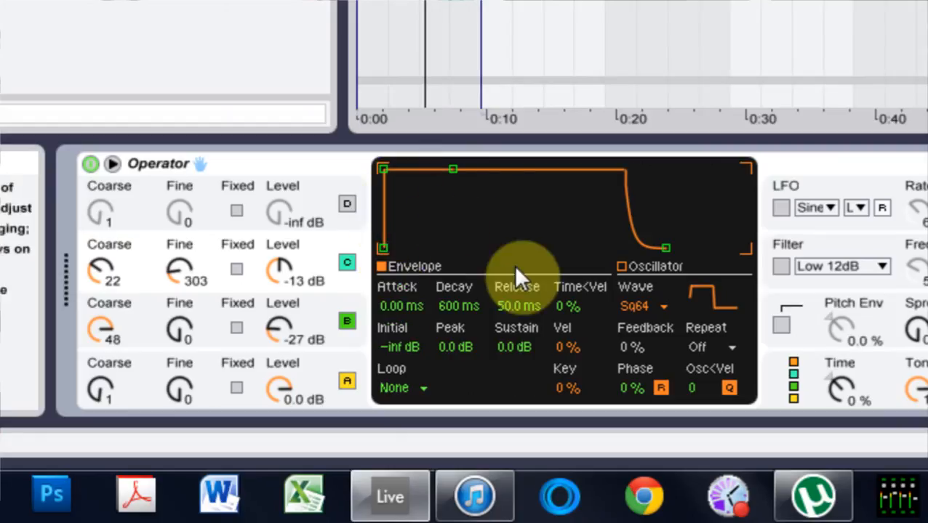
{"action": "mouse_move", "coordinate": [509, 348]}
{"action": "left_mouse_down"}
{"action": "mouse_move", "coordinate": [509, 356]}
{"action": "mouse_move", "coordinate": [492, 341]}
{"action": "left_mouse_up"}
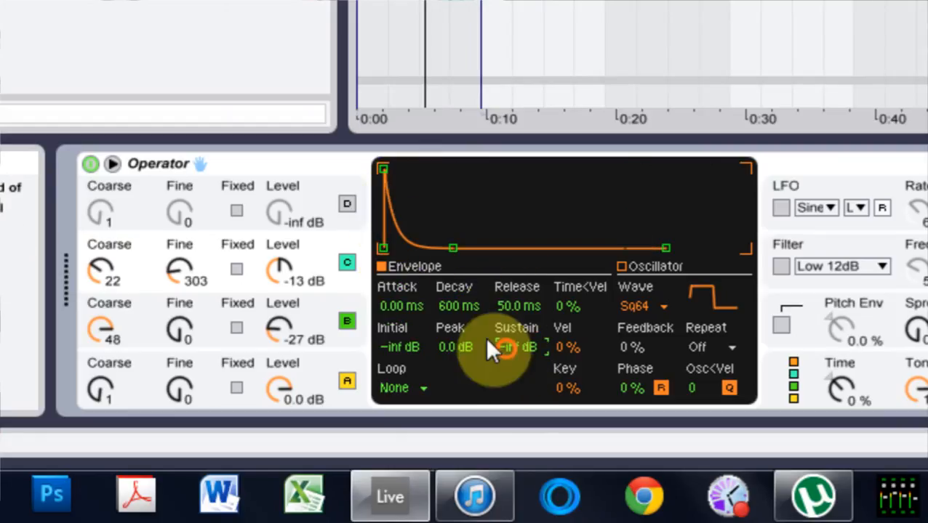
{"action": "mouse_move", "coordinate": [451, 305]}
{"action": "left_mouse_down"}
{"action": "mouse_move", "coordinate": [452, 314]}
{"action": "mouse_move", "coordinate": [452, 287]}
{"action": "mouse_move", "coordinate": [450, 305]}
{"action": "left_mouse_up"}
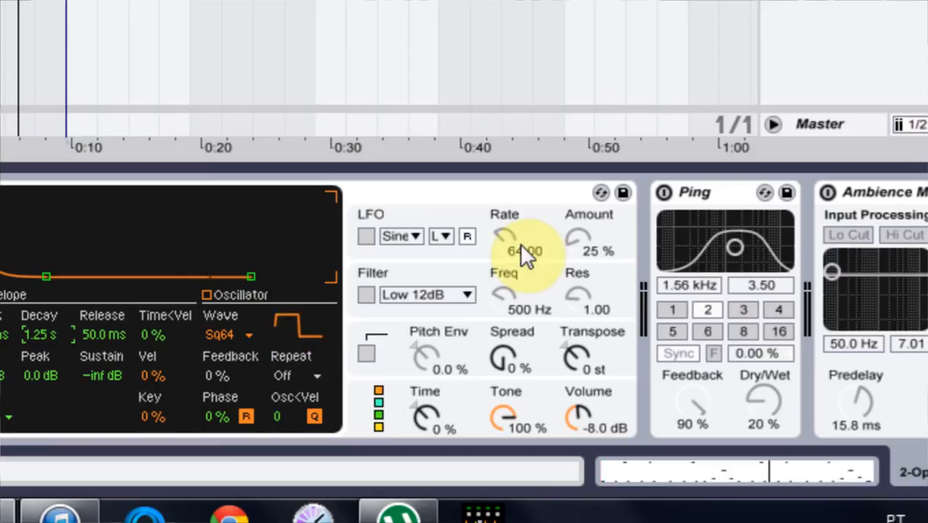
Turn on the LFO, lower its amount to 14 % and fine-tune it, comparing the sound with the LFO off and on.
{"action": "left_click", "coordinate": [366, 235]}
{"action": "mouse_move", "coordinate": [574, 242]}
{"action": "left_mouse_down"}
{"action": "mouse_move", "coordinate": [567, 235]}
{"action": "mouse_move", "coordinate": [570, 259]}
{"action": "left_mouse_up"}
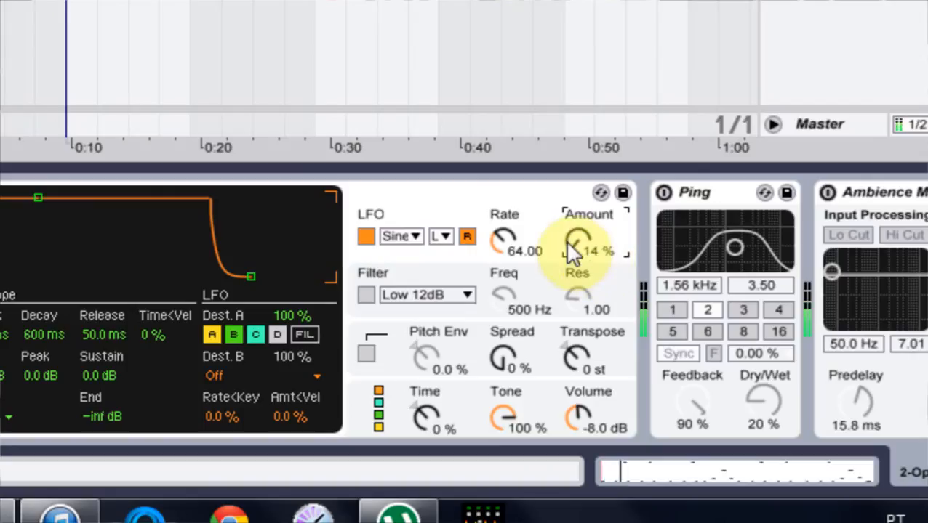
{"action": "left_click", "coordinate": [363, 237]}
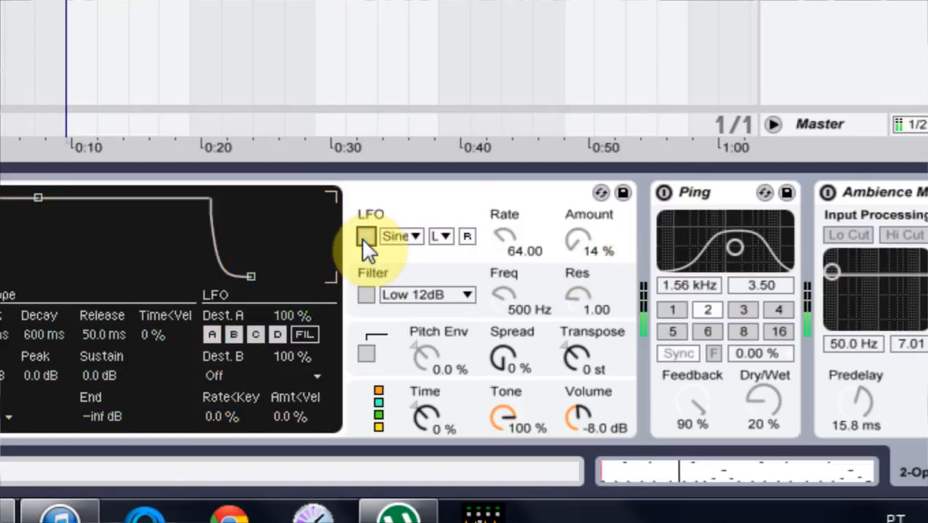
{"action": "left_click", "coordinate": [363, 237]}
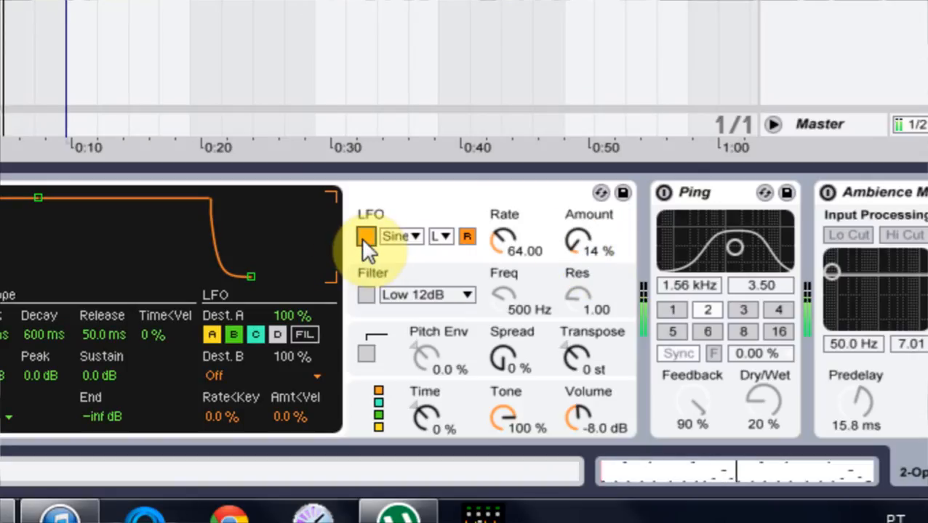
{"action": "left_click_drag", "start_coordinate": [594, 235], "coordinate": [586, 240]}
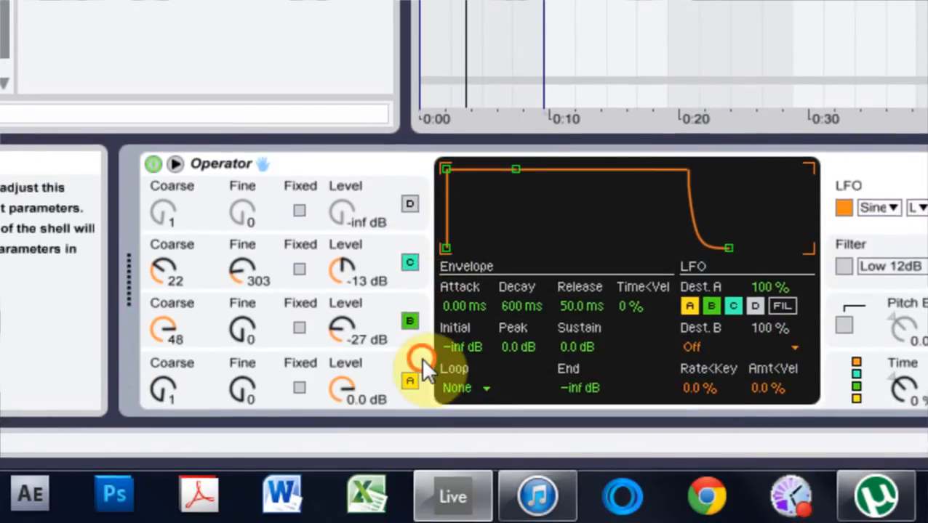
Set oscillator A's velocity sensitivity to 50 %.
{"action": "left_click", "coordinate": [420, 357]}
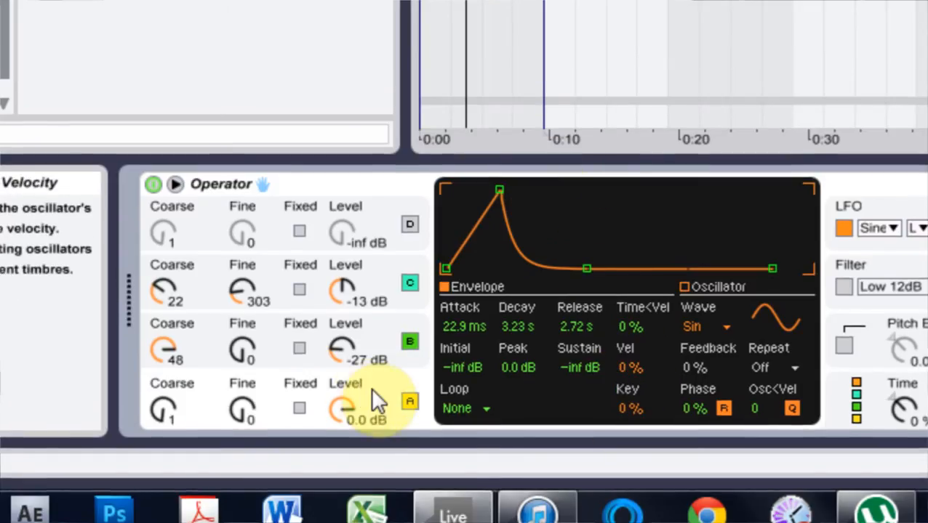
{"action": "left_click", "coordinate": [373, 369]}
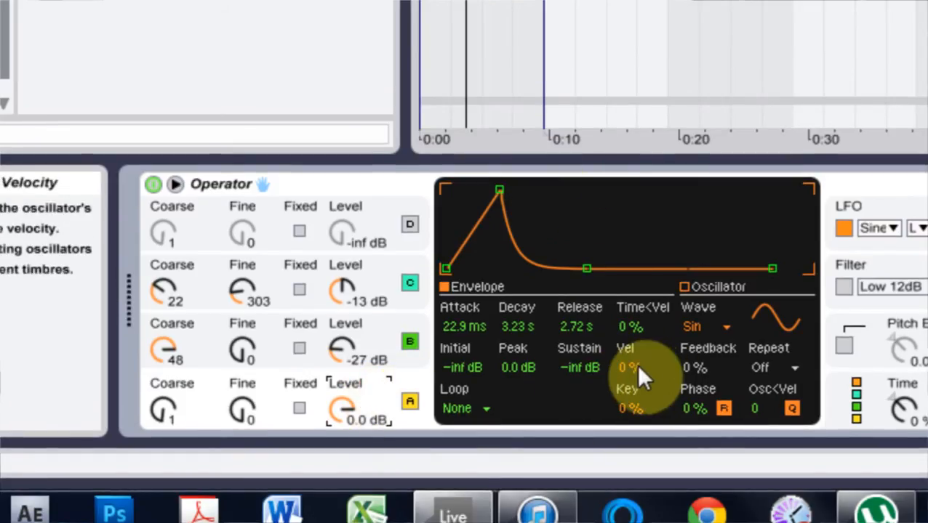
{"action": "left_click_drag", "start_coordinate": [630, 368], "coordinate": [630, 336]}
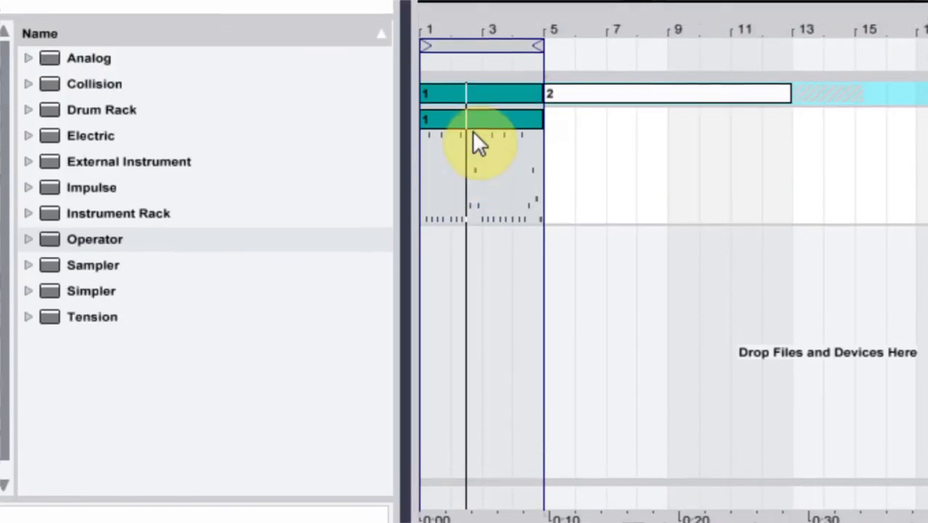
Set the velocity of the C2 note at bar 2 to 102 and reduce the second C2 note's velocity, auditioning the clip.
{"action": "left_click", "coordinate": [472, 131]}
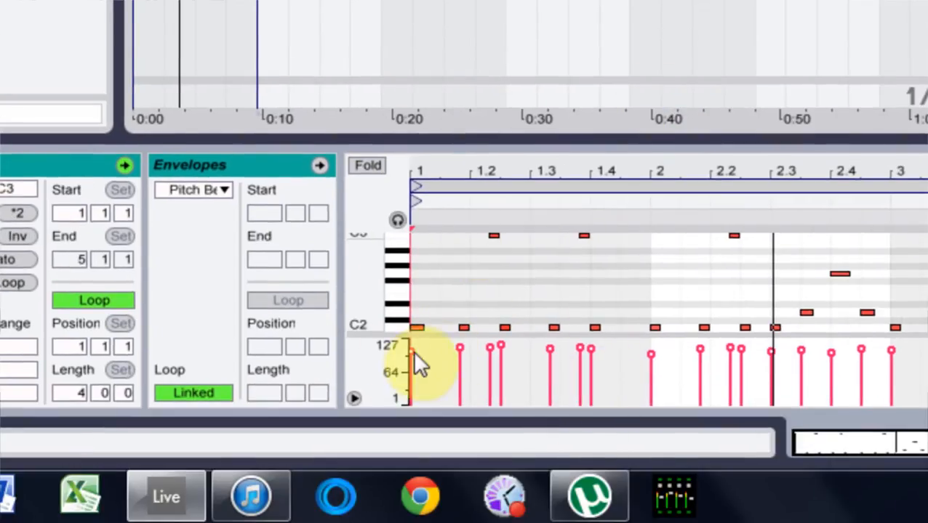
{"action": "left_click", "coordinate": [649, 355]}
{"action": "mouse_move", "coordinate": [649, 355]}
{"action": "left_mouse_down"}
{"action": "mouse_move", "coordinate": [650, 375]}
{"action": "mouse_move", "coordinate": [649, 356]}
{"action": "left_mouse_up"}
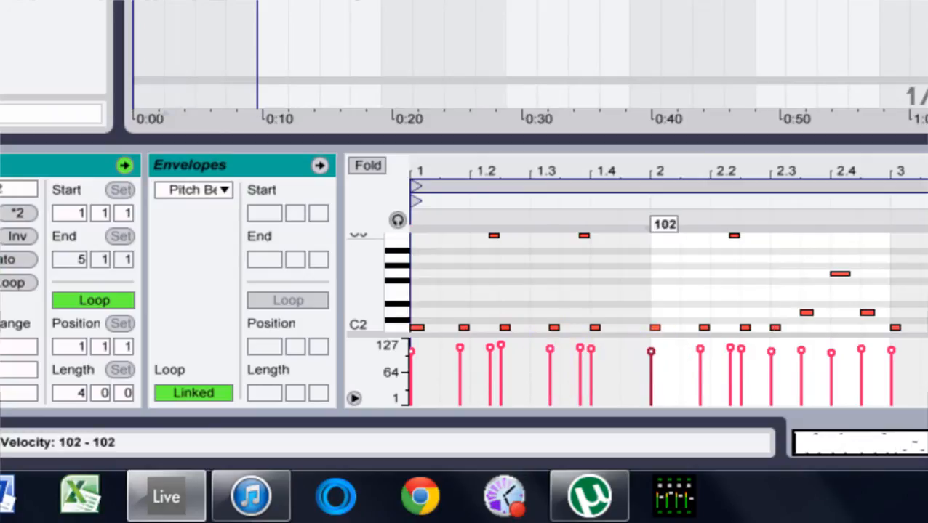
{"action": "left_click_drag", "start_coordinate": [460, 349], "coordinate": [460, 400]}
{"action": "key", "text": "space"}
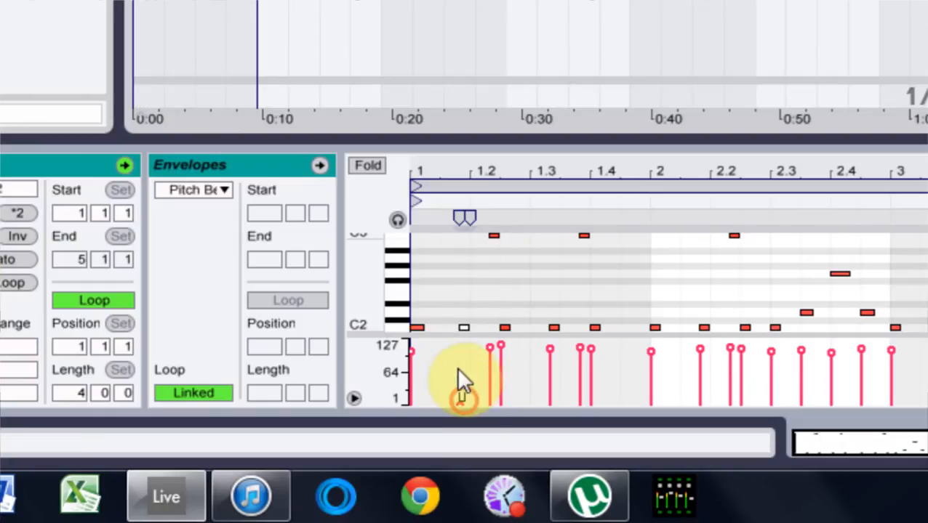
{"action": "left_click_drag", "start_coordinate": [460, 400], "coordinate": [460, 362]}
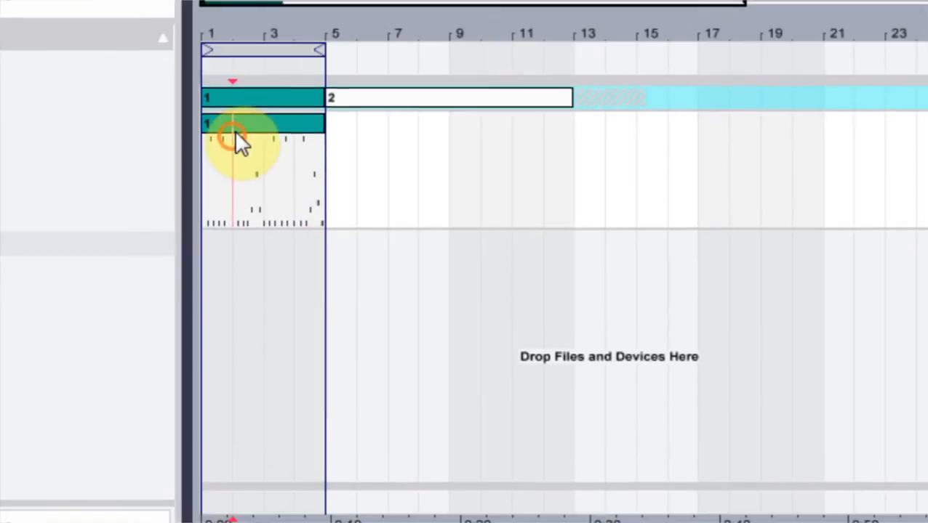
Set the velocity sensitivity of oscillators B and C to 100 %.
{"action": "left_click", "coordinate": [175, 61]}
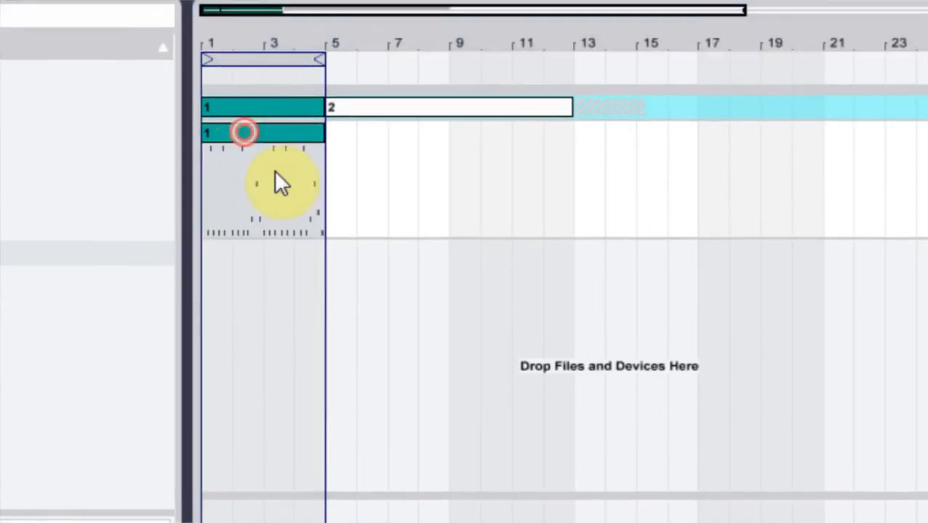
{"action": "left_click", "coordinate": [687, 445]}
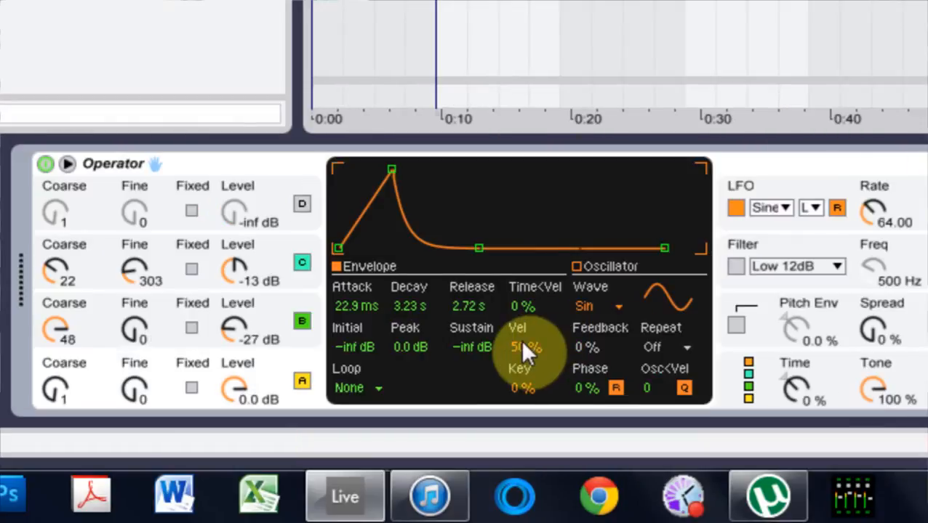
{"action": "left_click", "coordinate": [300, 320]}
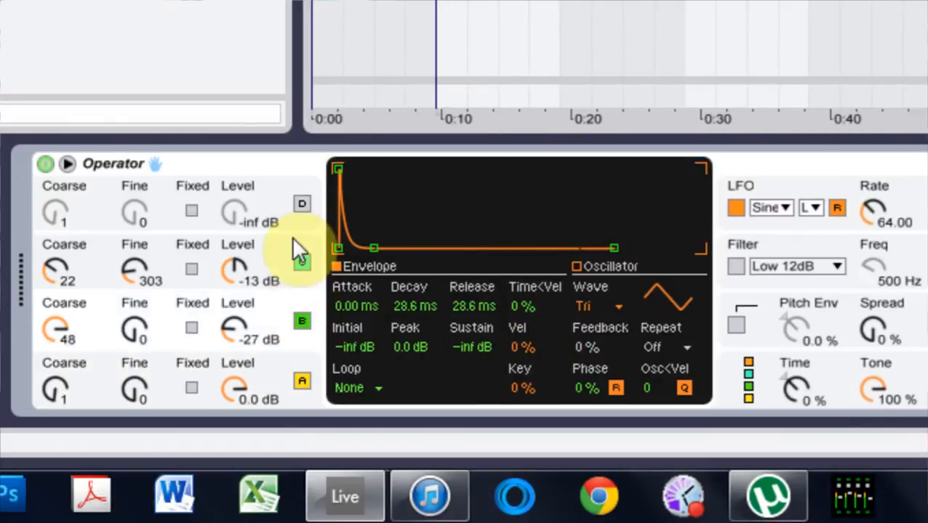
{"action": "left_click_drag", "start_coordinate": [521, 348], "coordinate": [520, 320]}
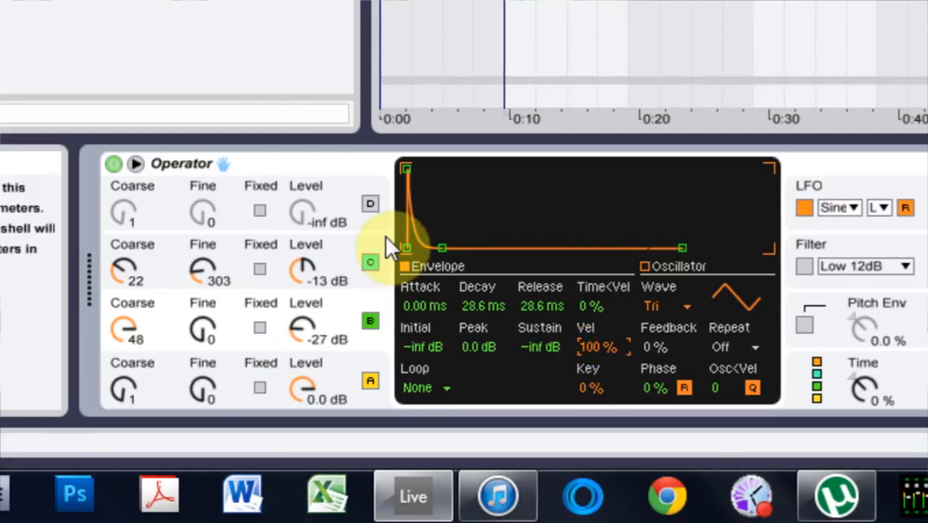
{"action": "left_click", "coordinate": [317, 237]}
{"action": "left_click_drag", "start_coordinate": [575, 347], "coordinate": [575, 324]}
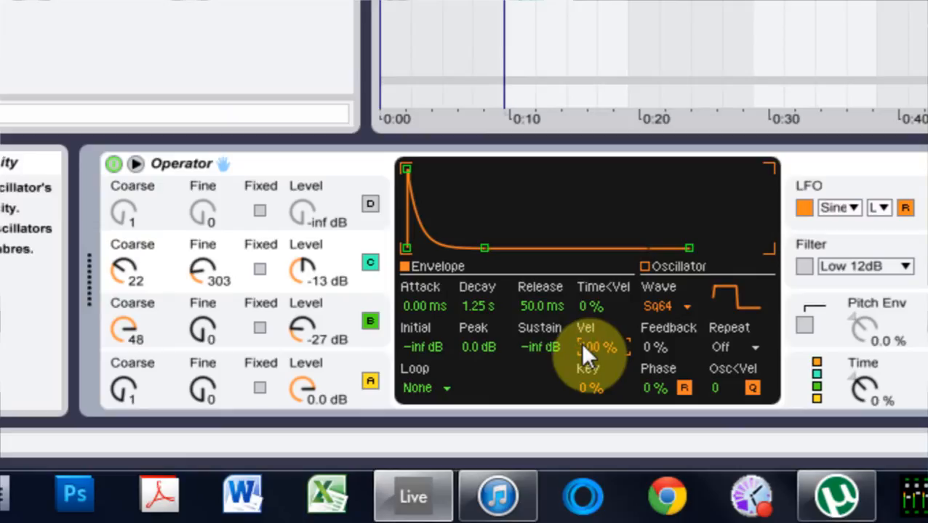
{"action": "left_click", "coordinate": [340, 310]}
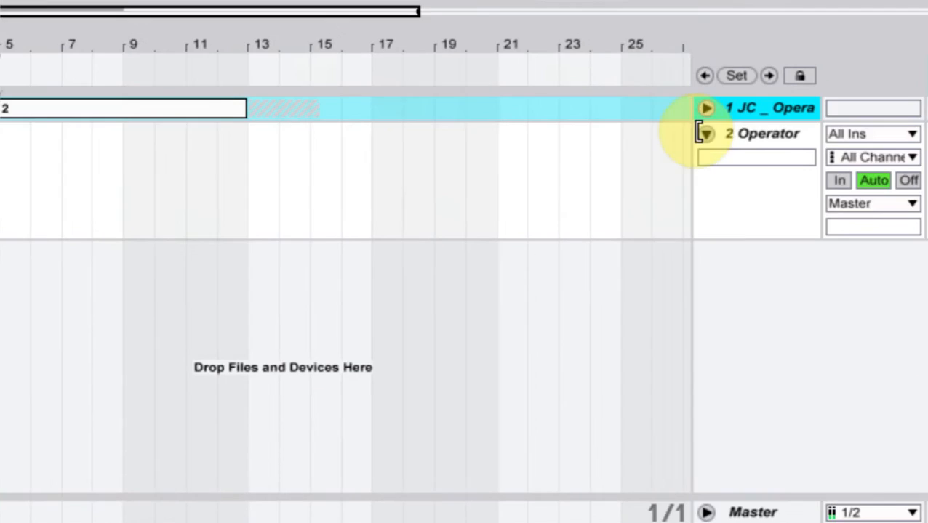
Lower Operator's volume to -11 dB and play the clip to hear how the notes respond.
{"action": "left_click", "coordinate": [697, 138]}
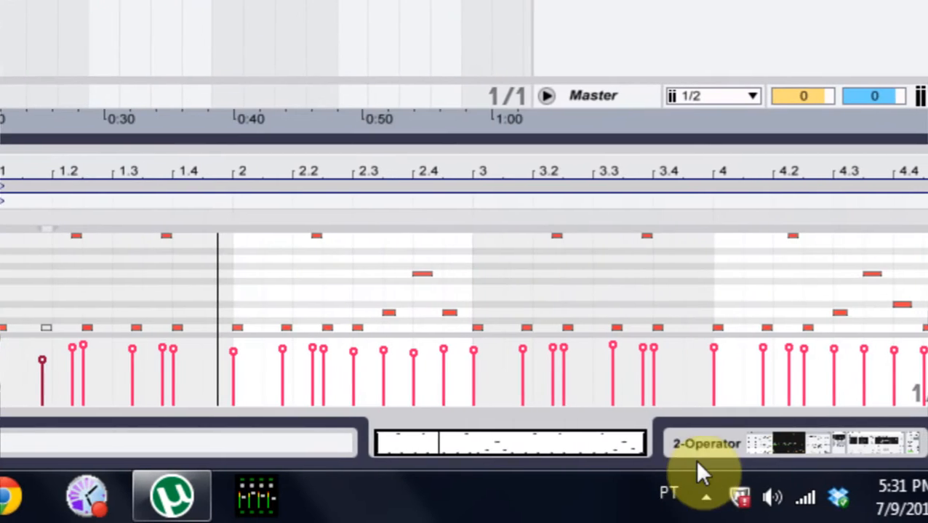
{"action": "left_click", "coordinate": [716, 445]}
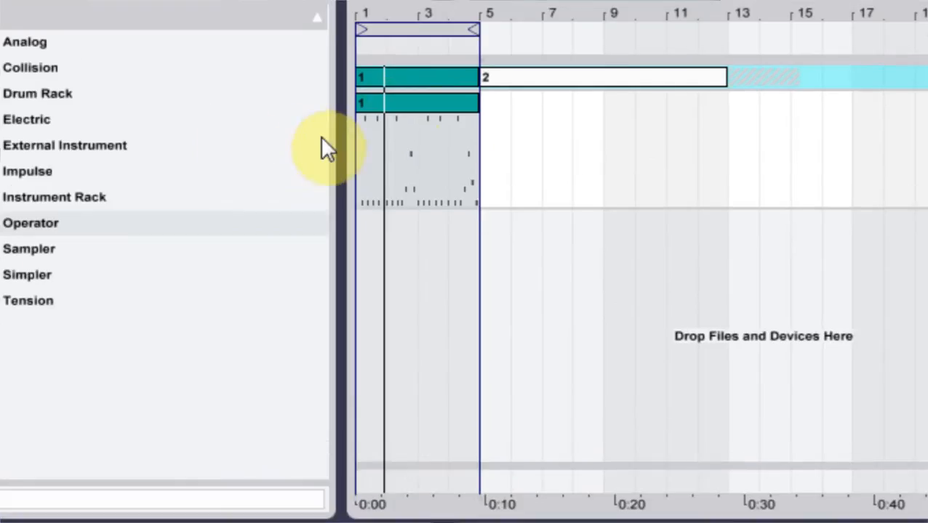
{"action": "left_click", "coordinate": [395, 99]}
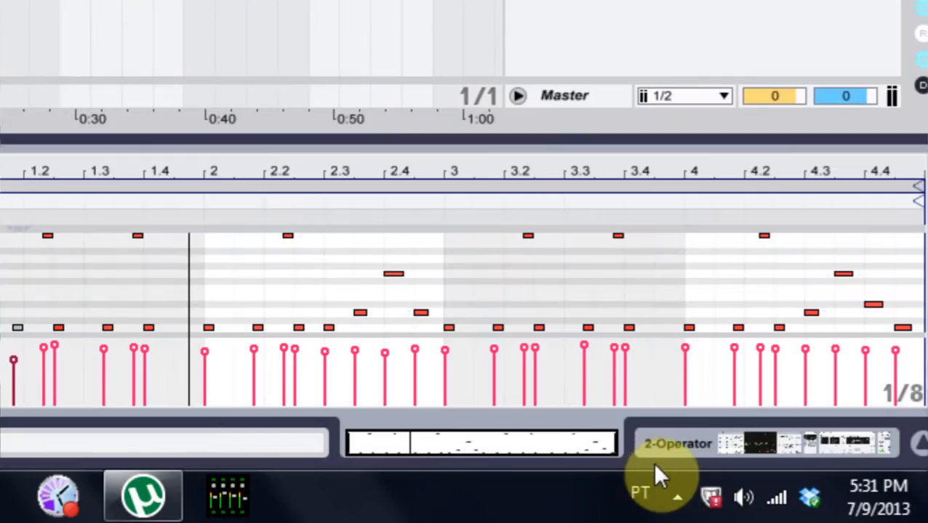
{"action": "left_click", "coordinate": [660, 450]}
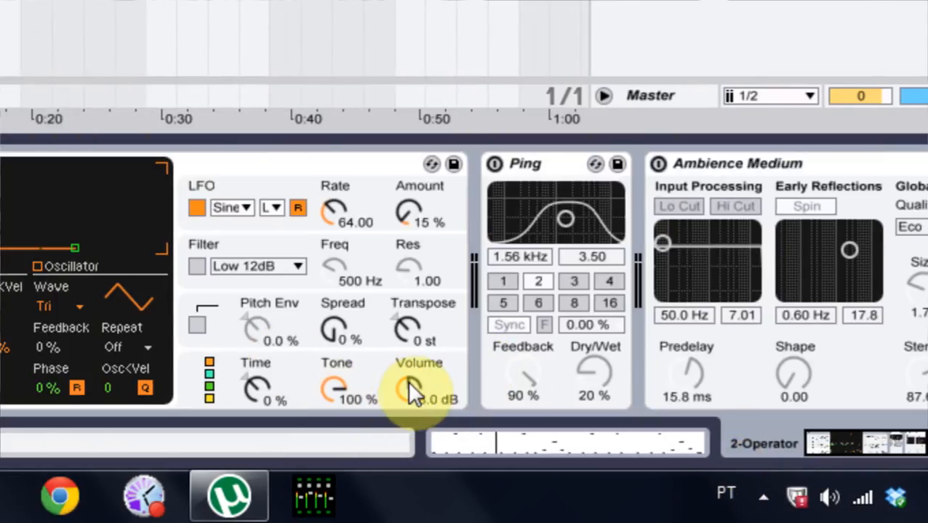
{"action": "mouse_move", "coordinate": [410, 385]}
{"action": "left_mouse_down"}
{"action": "mouse_move", "coordinate": [410, 403]}
{"action": "mouse_move", "coordinate": [417, 384]}
{"action": "left_mouse_up"}
{"action": "key", "text": "space"}
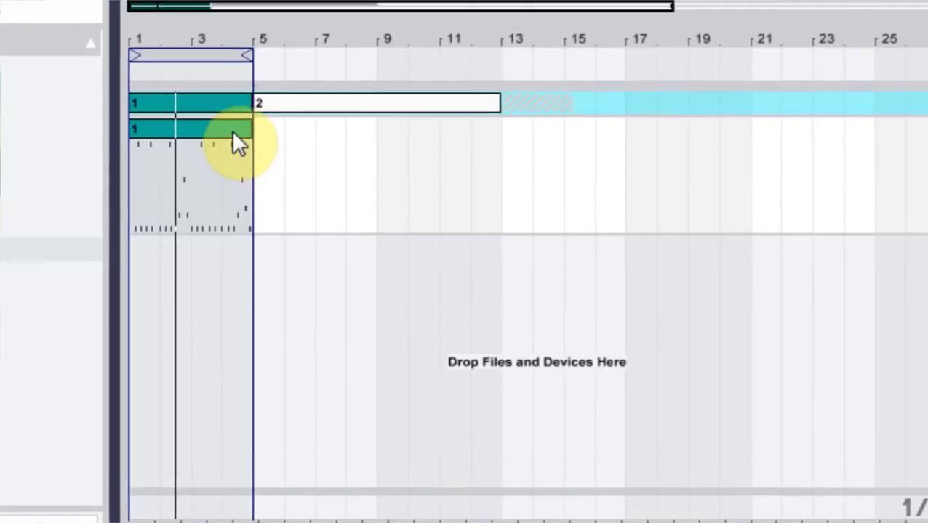
{"action": "double_click", "coordinate": [180, 105]}
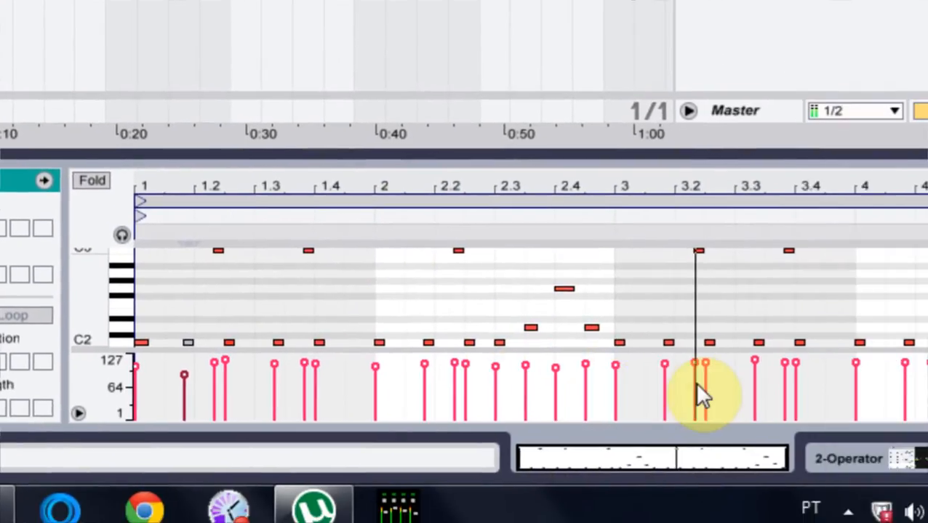
{"action": "key", "text": "space"}
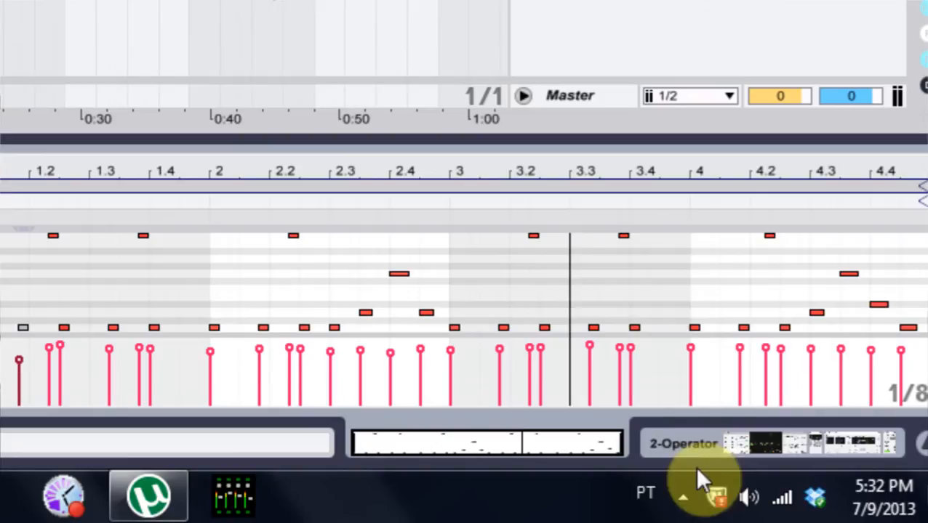
Turn on the Ping delay and the Ambience Medium reverb, and review the effects chain up to the Limiter.
{"action": "left_click", "coordinate": [647, 445]}
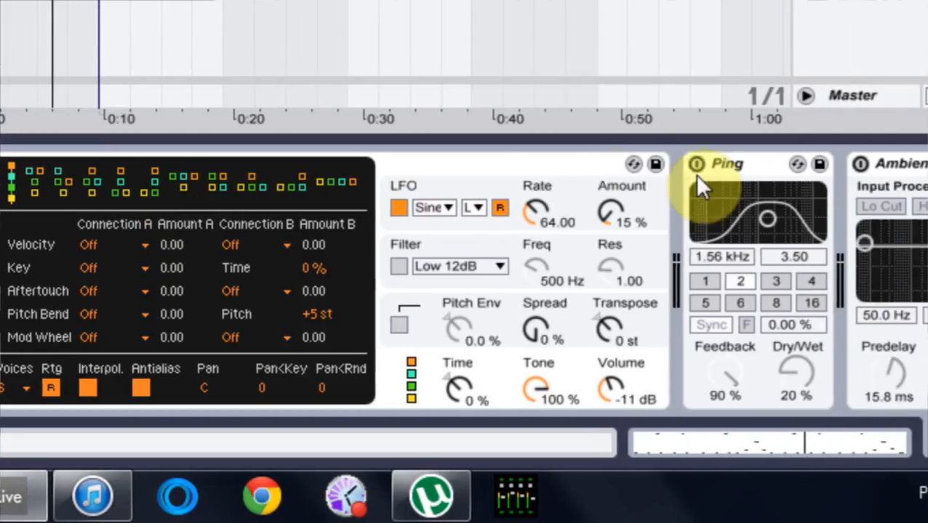
{"action": "left_click", "coordinate": [816, 164]}
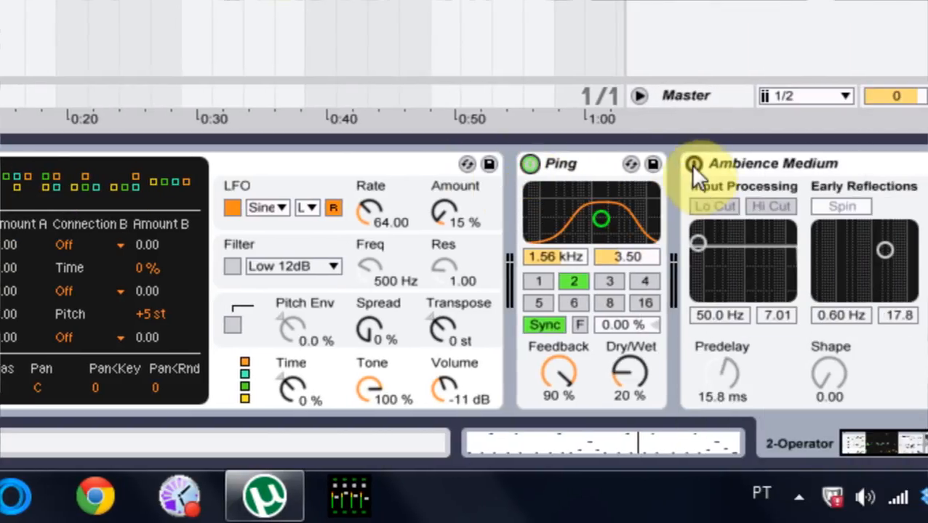
{"action": "left_click", "coordinate": [693, 165]}
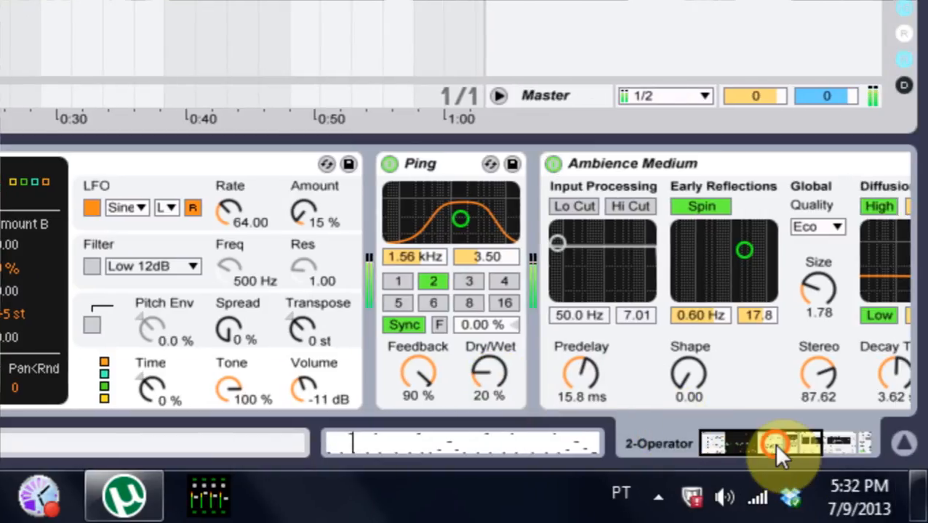
{"action": "left_click_drag", "start_coordinate": [773, 442], "coordinate": [795, 443]}
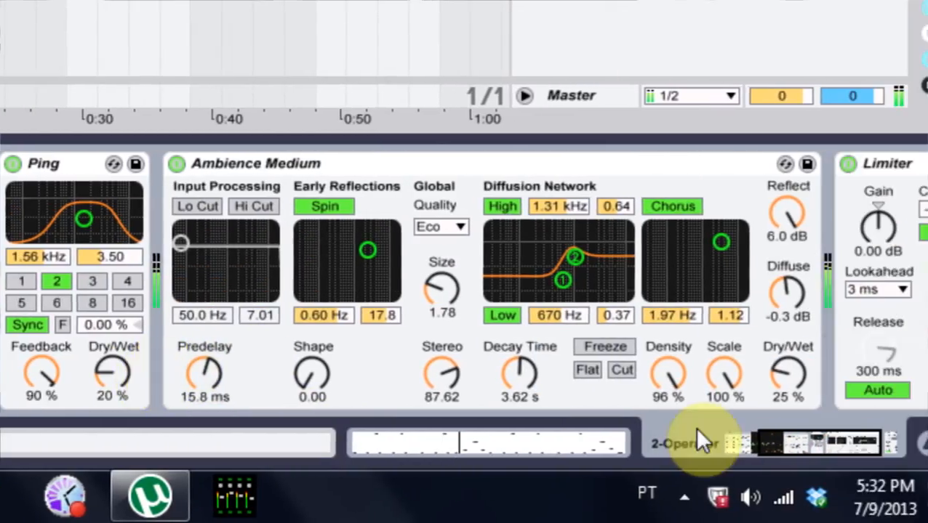
{"action": "left_click_drag", "start_coordinate": [859, 441], "coordinate": [895, 443]}
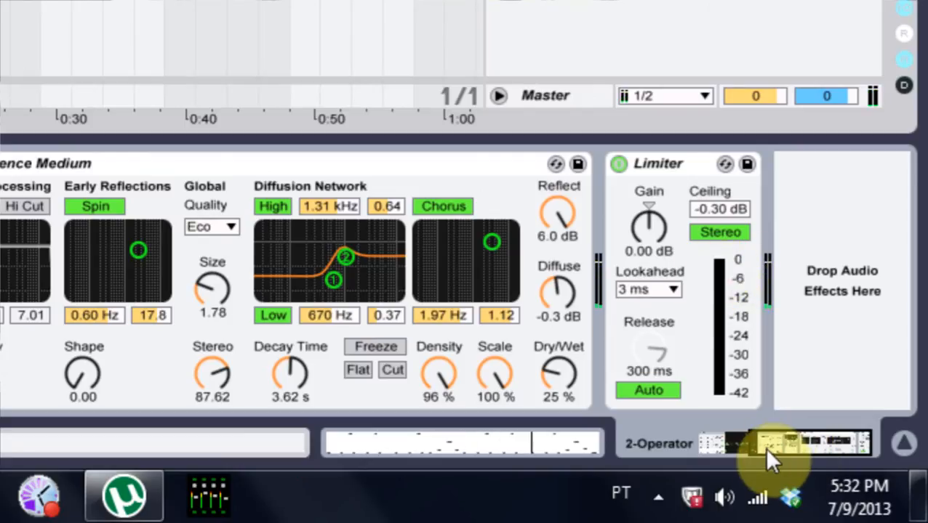
Lower Operator's volume to -12 dB and the Ambience Medium reverb's dry/wet to 22 %.
{"action": "left_click_drag", "start_coordinate": [766, 447], "coordinate": [753, 444]}
{"action": "left_click", "coordinate": [303, 376]}
{"action": "left_click_drag", "start_coordinate": [302, 386], "coordinate": [302, 392]}
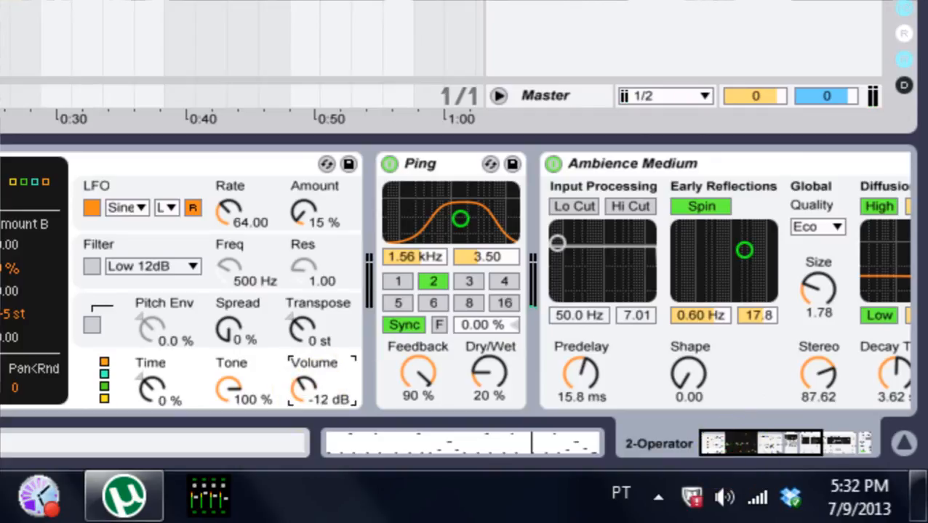
{"action": "left_click", "coordinate": [753, 445]}
{"action": "left_click_drag", "start_coordinate": [753, 444], "coordinate": [793, 459]}
{"action": "left_click", "coordinate": [559, 372]}
{"action": "left_click_drag", "start_coordinate": [558, 372], "coordinate": [558, 381]}
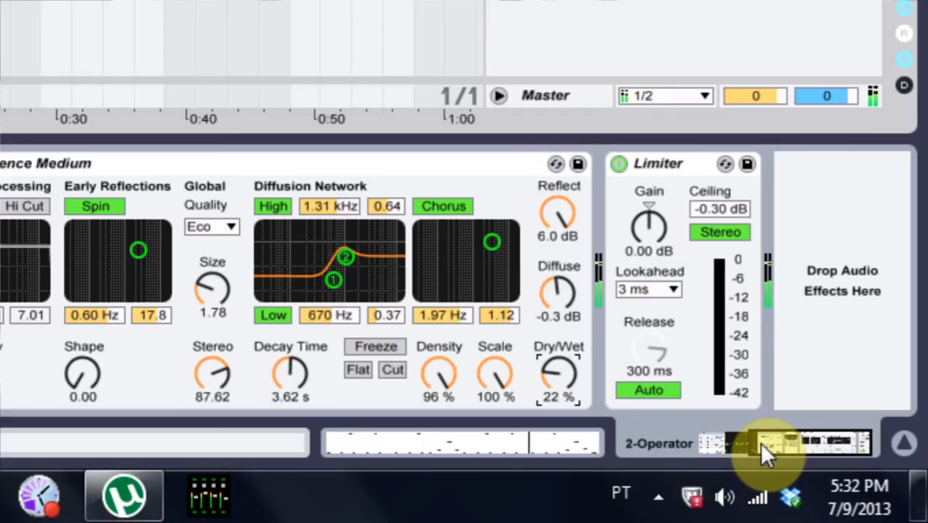
Group the whole device chain from Operator to the Limiter into an Instrument Rack.
{"action": "mouse_move", "coordinate": [920, 501]}
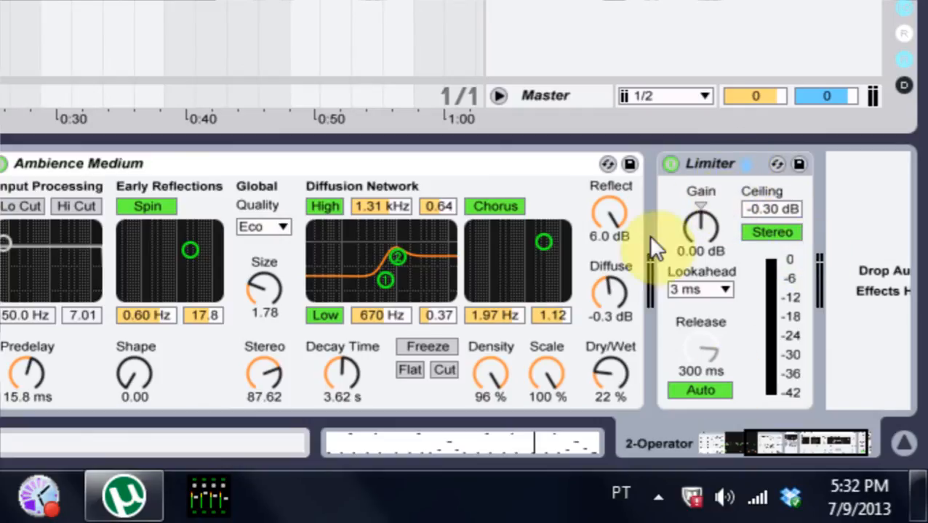
{"action": "left_click", "coordinate": [675, 164]}
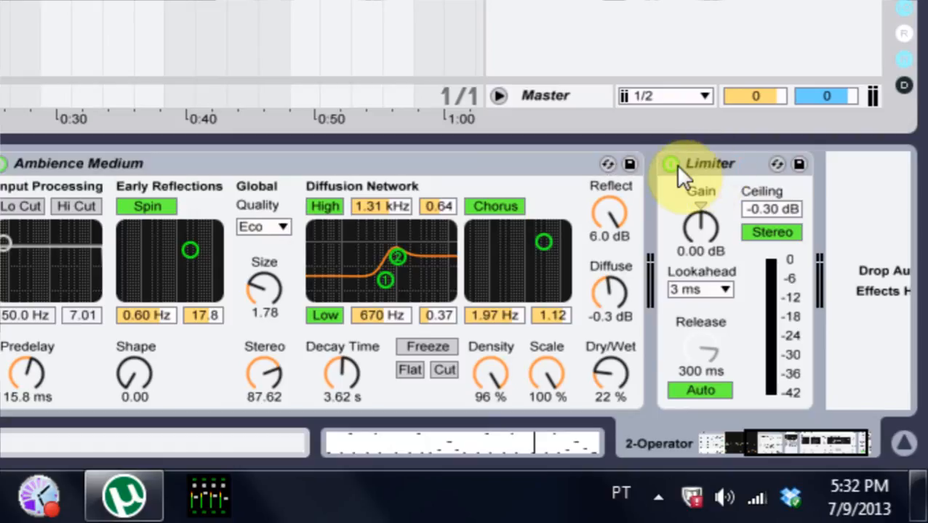
{"action": "right_click", "coordinate": [725, 160]}
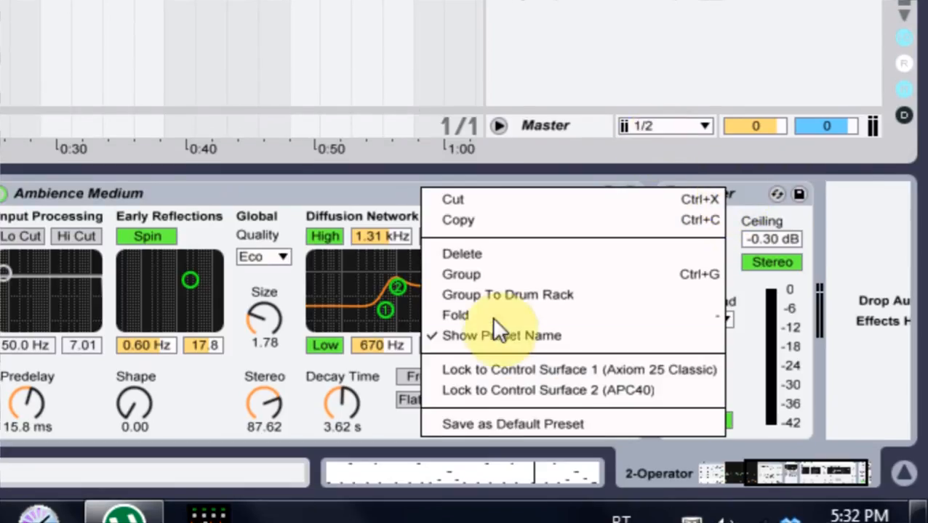
{"action": "left_click", "coordinate": [494, 276]}
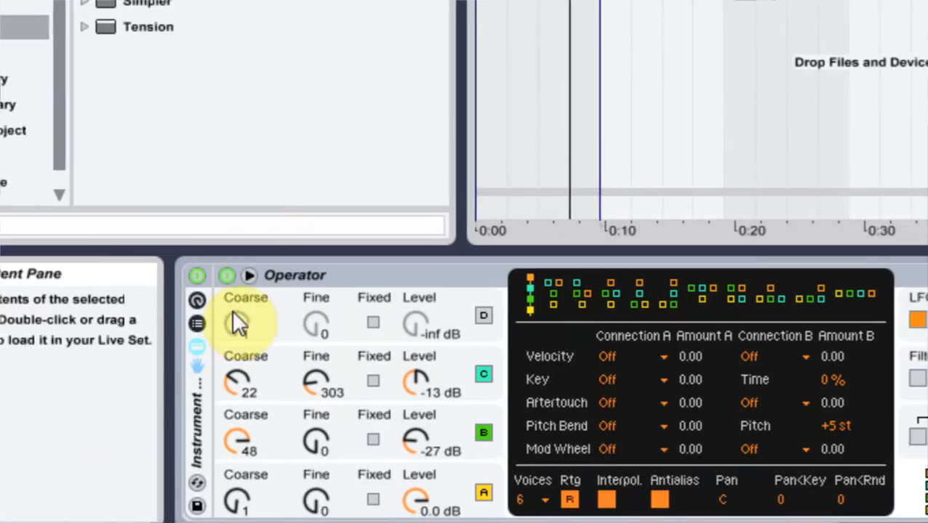
Show and hide the Instrument Rack's chain list, and display its macro controls.
{"action": "left_click", "coordinate": [168, 323]}
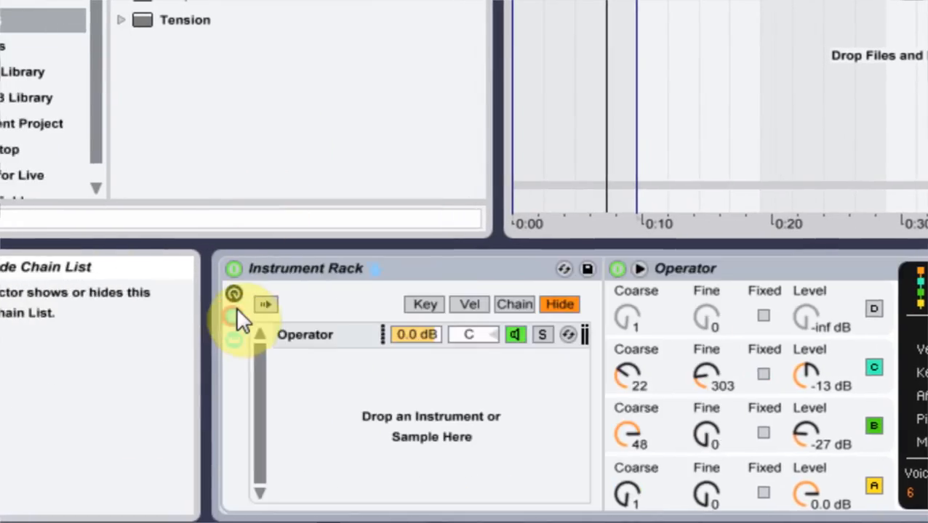
{"action": "left_click", "coordinate": [237, 317]}
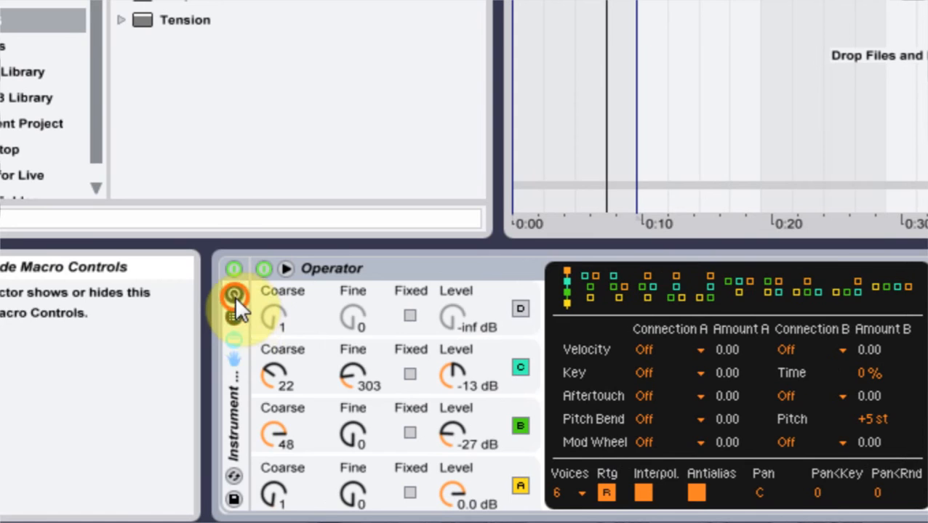
{"action": "left_click", "coordinate": [234, 296]}
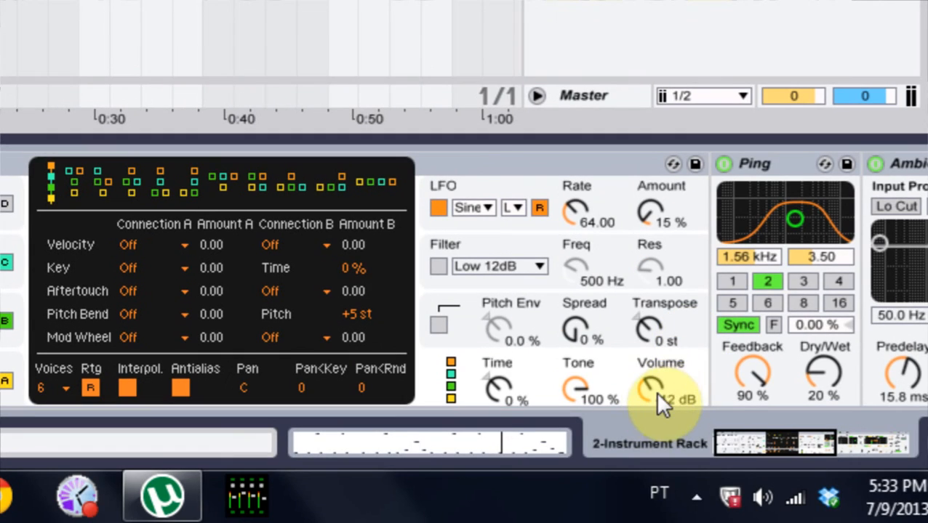
{"action": "left_click", "coordinate": [657, 395]}
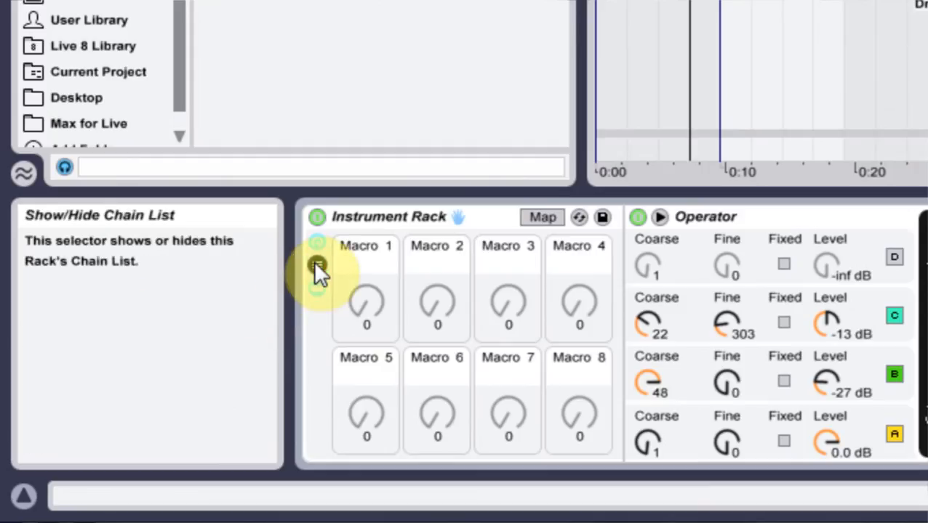
Show the chain list, map the Operator chain's volume to Macro 8, and try the macro, leaving it at 0.0 dB.
{"action": "left_click", "coordinate": [316, 265]}
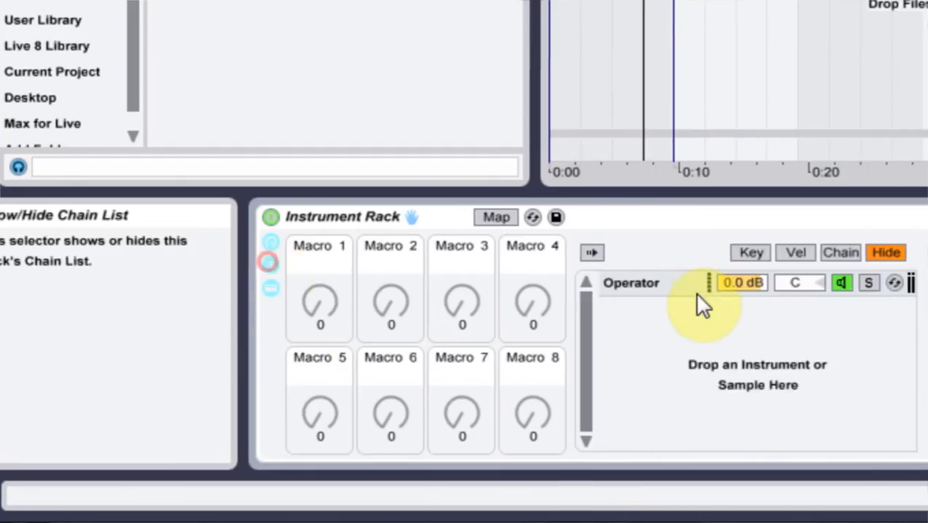
{"action": "left_click", "coordinate": [696, 280]}
{"action": "right_click", "coordinate": [697, 281]}
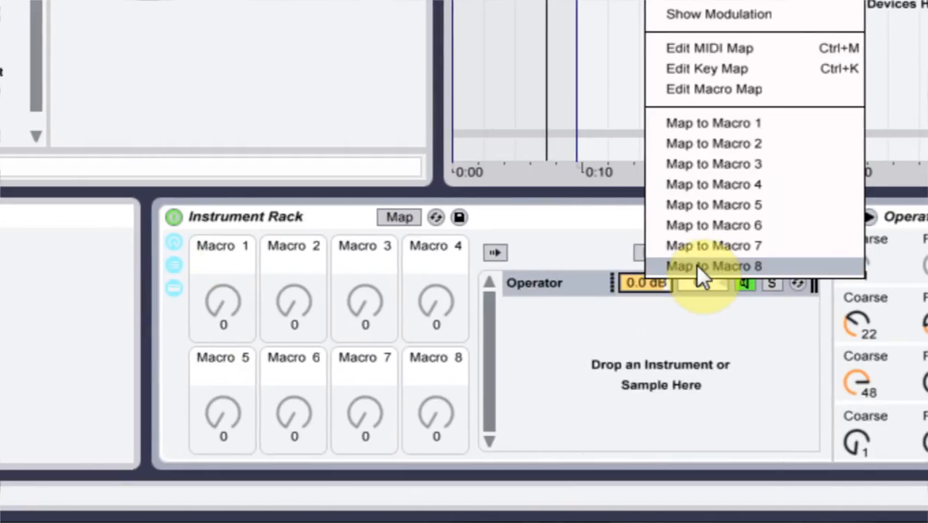
{"action": "left_click", "coordinate": [696, 266]}
{"action": "left_click_drag", "start_coordinate": [442, 429], "coordinate": [430, 388]}
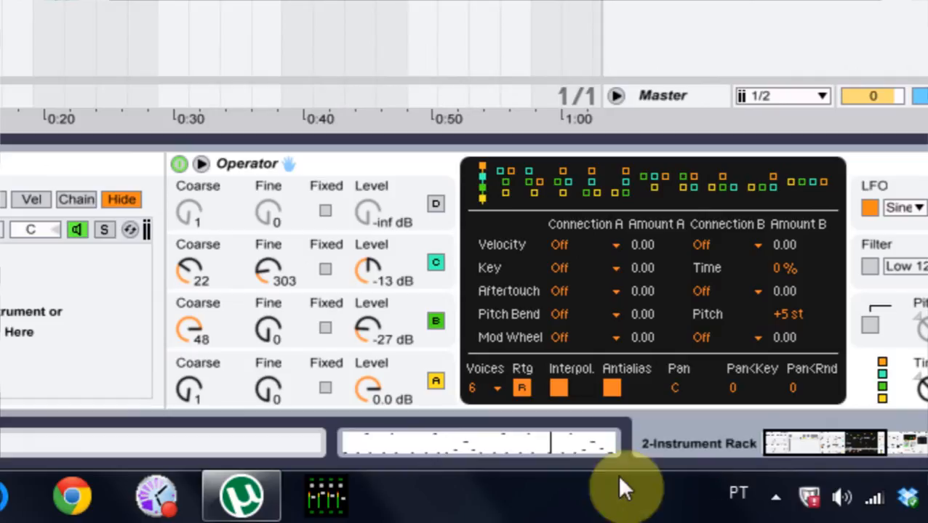
{"action": "key", "text": "space"}
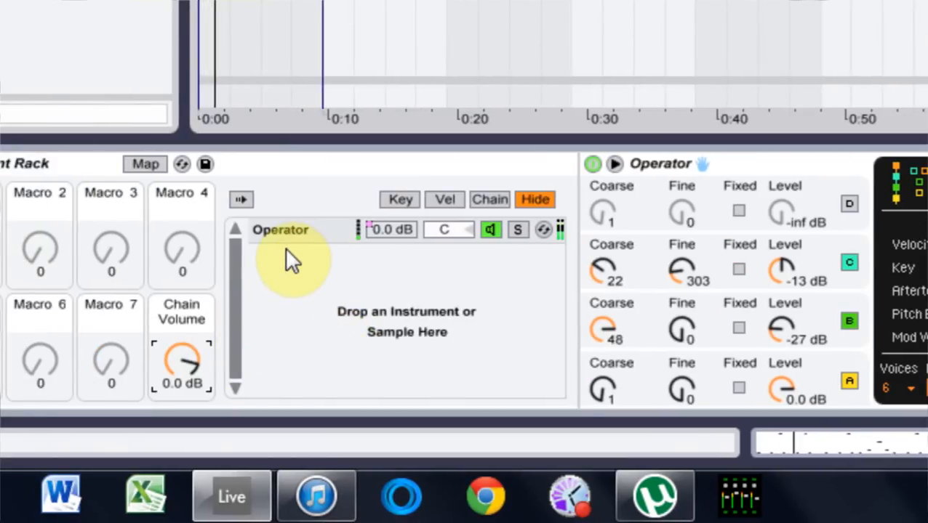
Map the Operator chain's panorama to Macro 2 and set the macro to centre (C).
{"action": "right_click", "coordinate": [444, 230]}
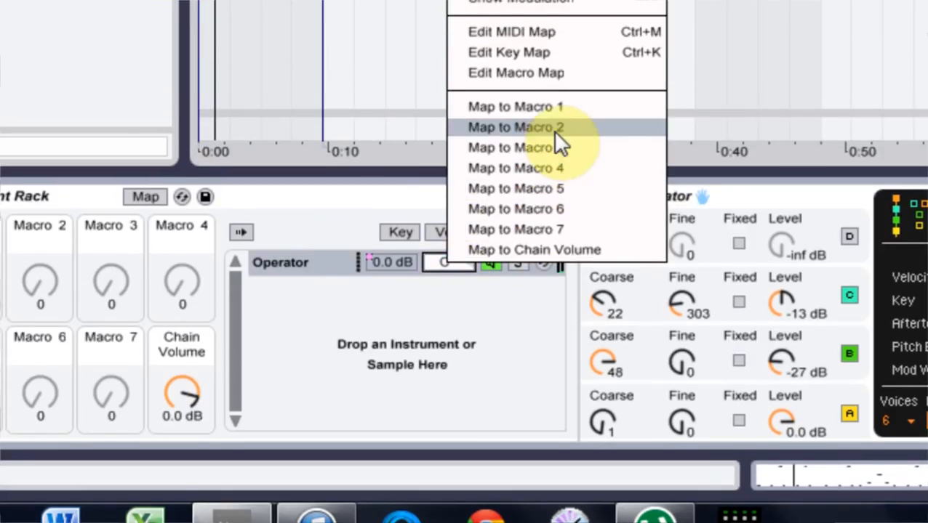
{"action": "left_click", "coordinate": [553, 97]}
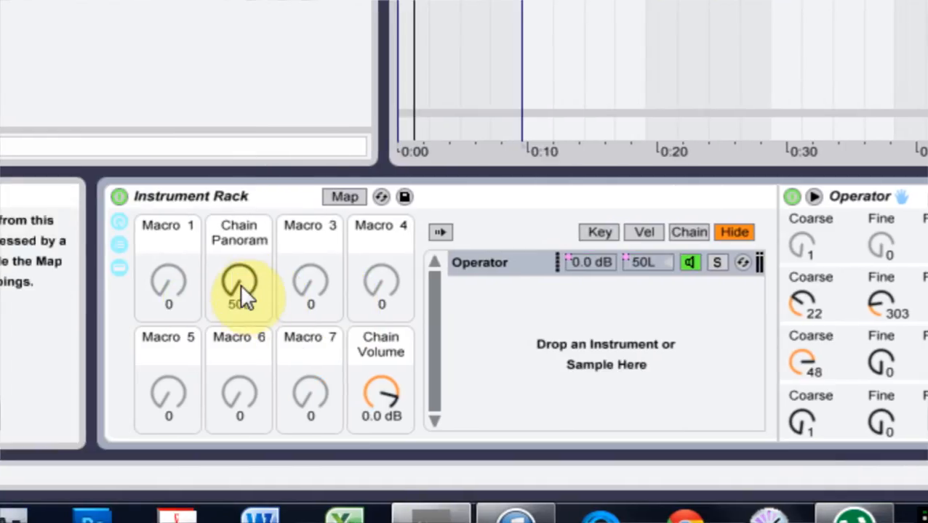
{"action": "left_click_drag", "start_coordinate": [241, 286], "coordinate": [248, 263]}
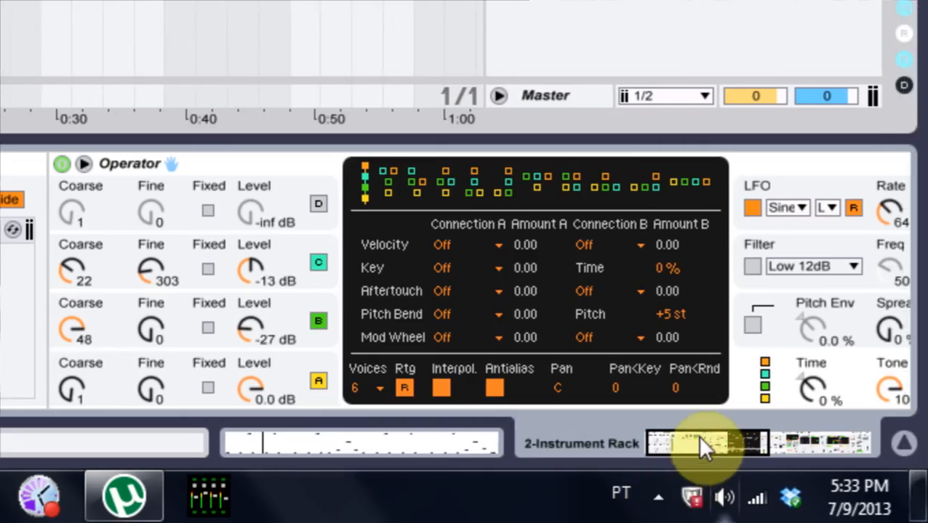
Map Operator's oscillator B level to Macro 1 and set the macro to -27 dB.
{"action": "mouse_move", "coordinate": [699, 438]}
{"action": "left_mouse_down"}
{"action": "mouse_move", "coordinate": [725, 438]}
{"action": "mouse_move", "coordinate": [682, 440]}
{"action": "left_mouse_up"}
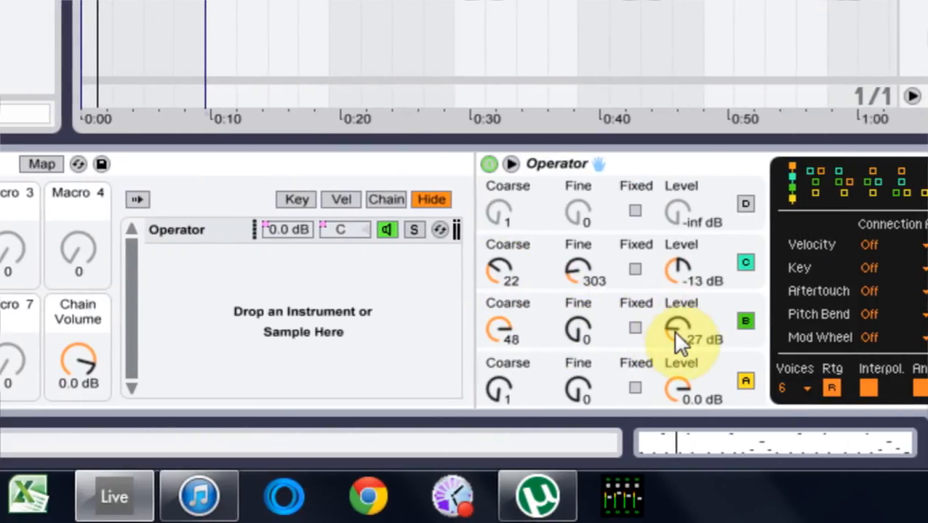
{"action": "left_click", "coordinate": [680, 331]}
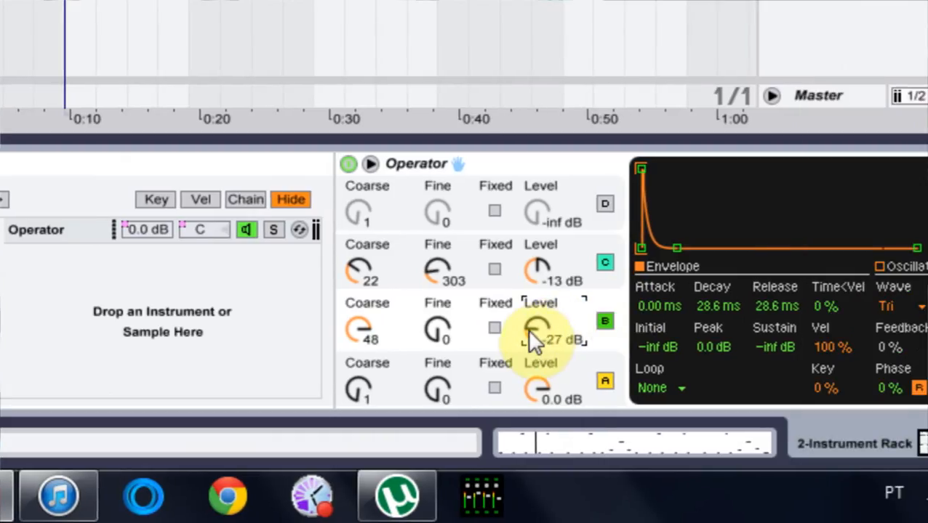
{"action": "right_click", "coordinate": [527, 329]}
{"action": "left_click", "coordinate": [631, 173]}
{"action": "left_click_drag", "start_coordinate": [376, 261], "coordinate": [375, 242]}
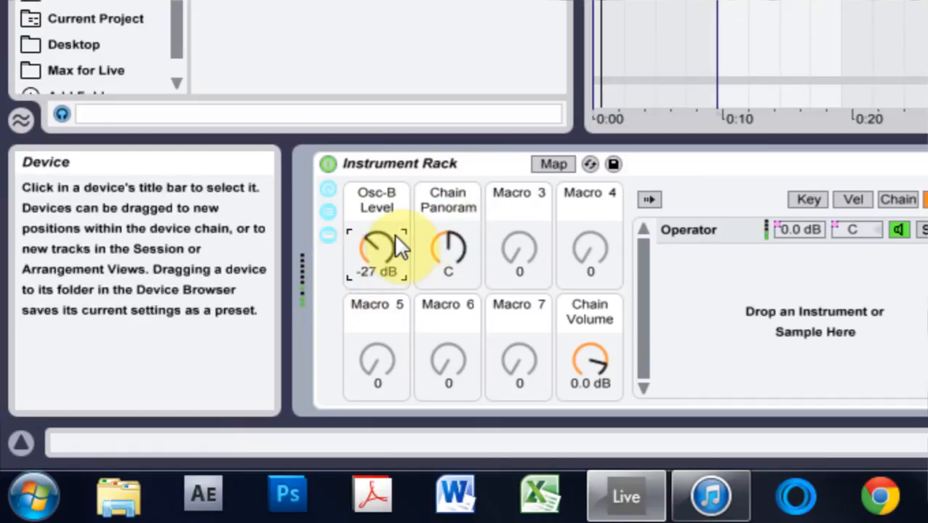
Raise the Osc-B Level mapping's minimum to -35 dB, try the macro's range, and set it to -27 dB.
{"action": "left_click", "coordinate": [549, 163]}
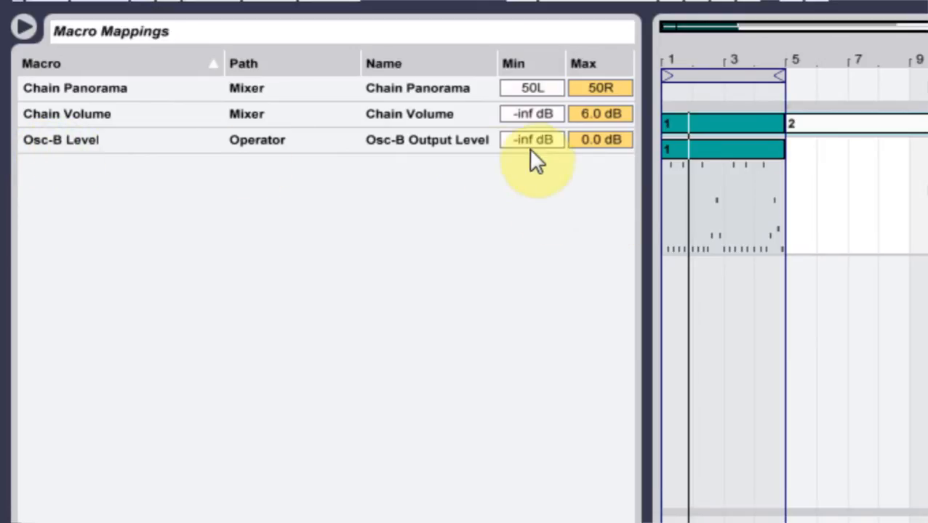
{"action": "left_click_drag", "start_coordinate": [521, 138], "coordinate": [521, 128]}
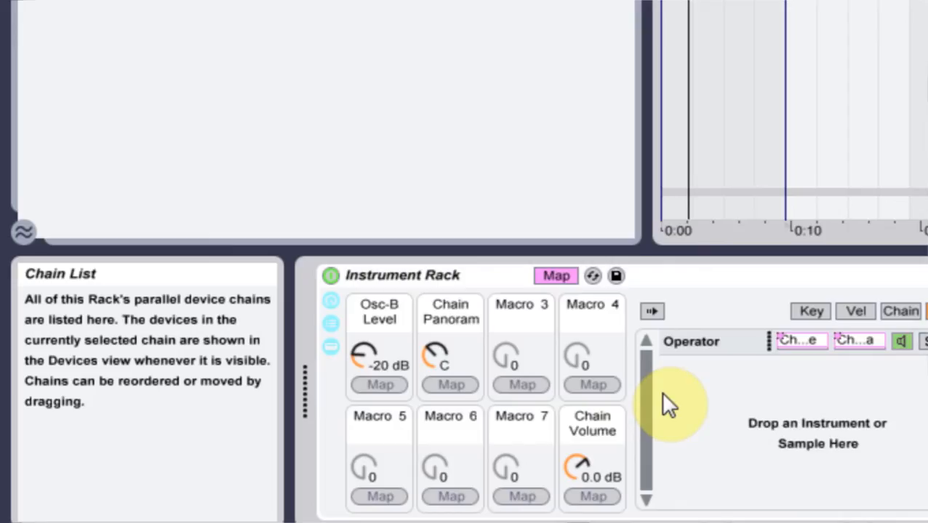
{"action": "left_click_drag", "start_coordinate": [361, 356], "coordinate": [362, 385]}
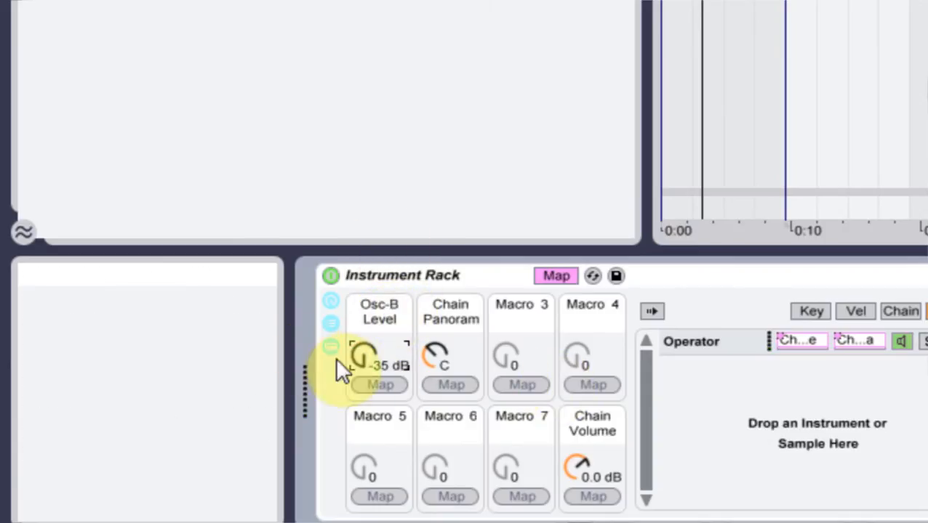
{"action": "mouse_move", "coordinate": [372, 354]}
{"action": "left_mouse_down"}
{"action": "mouse_move", "coordinate": [372, 328]}
{"action": "mouse_move", "coordinate": [373, 363]}
{"action": "left_mouse_up"}
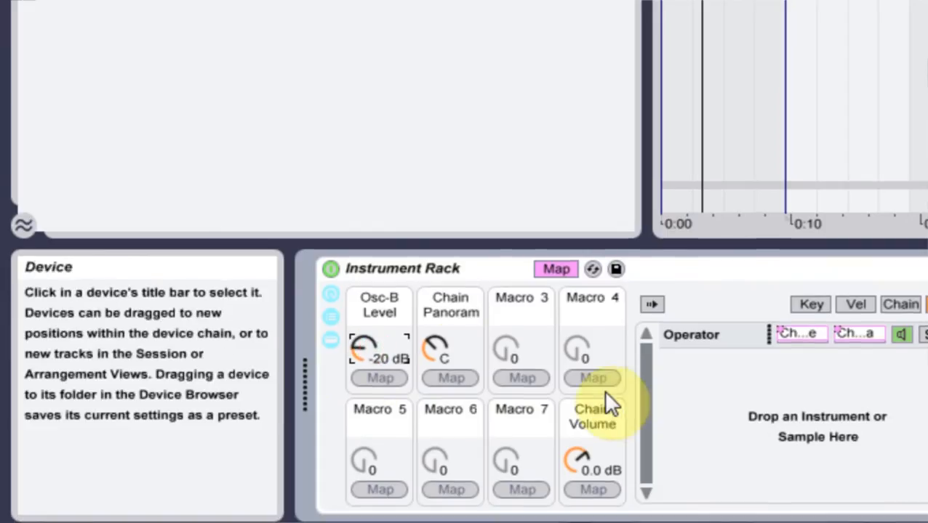
{"action": "left_click_drag", "start_coordinate": [363, 357], "coordinate": [363, 356]}
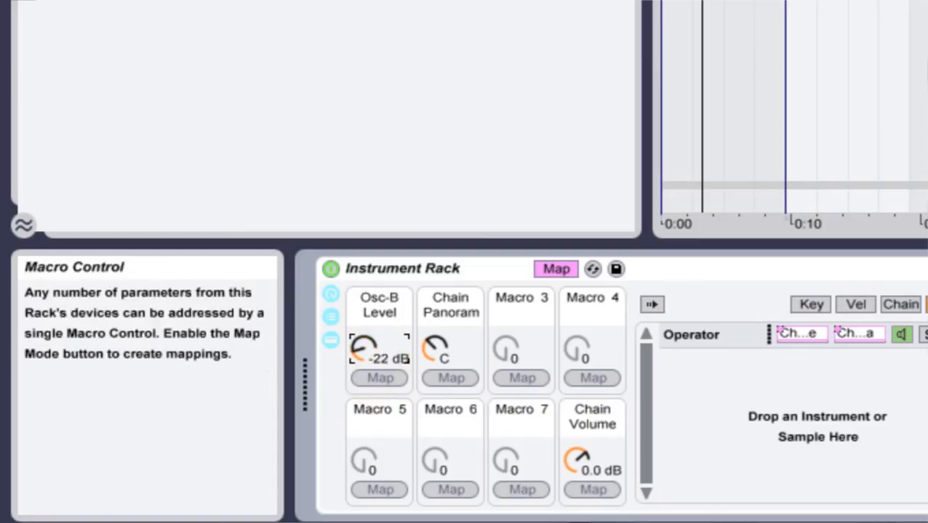
{"action": "left_click_drag", "start_coordinate": [361, 349], "coordinate": [362, 359]}
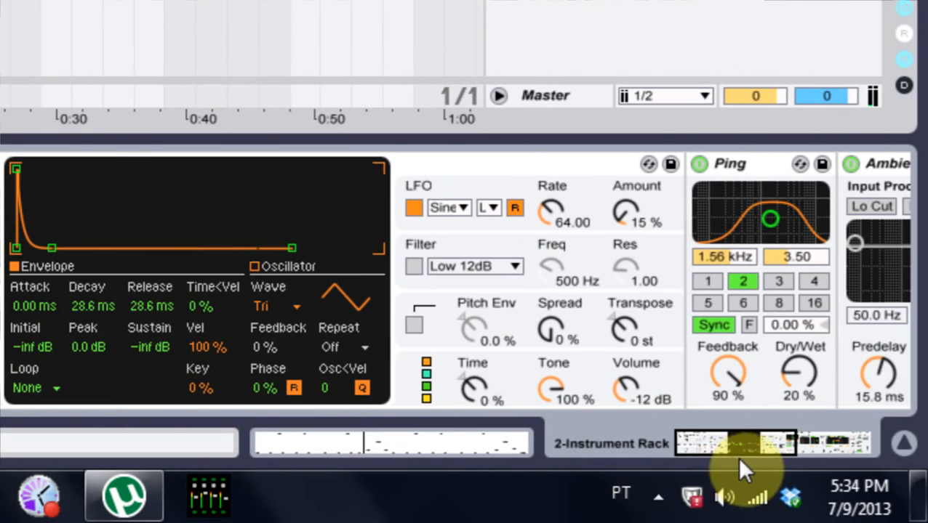
Fold the Operator device and map the Ping delay's dry/wet to Macro 7.
{"action": "left_click_drag", "start_coordinate": [736, 457], "coordinate": [749, 443]}
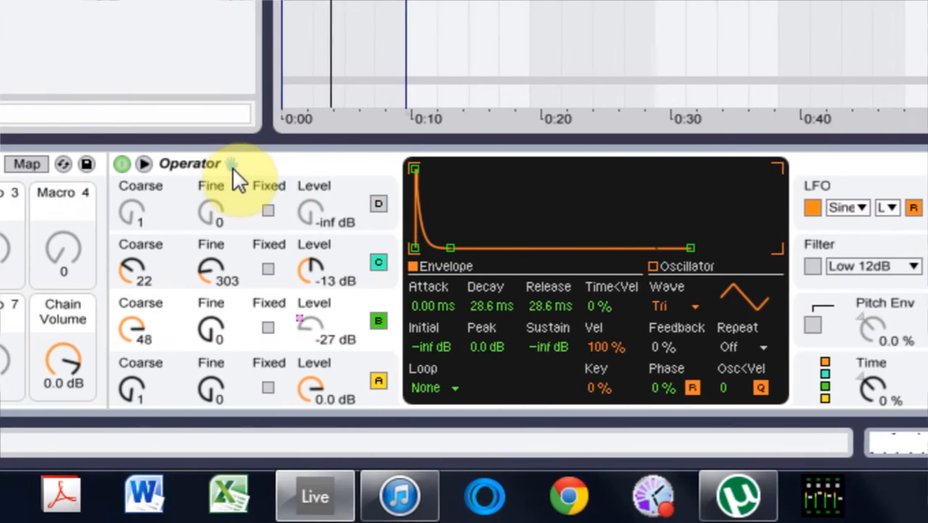
{"action": "double_click", "coordinate": [287, 166]}
{"action": "left_click_drag", "start_coordinate": [808, 449], "coordinate": [791, 445]}
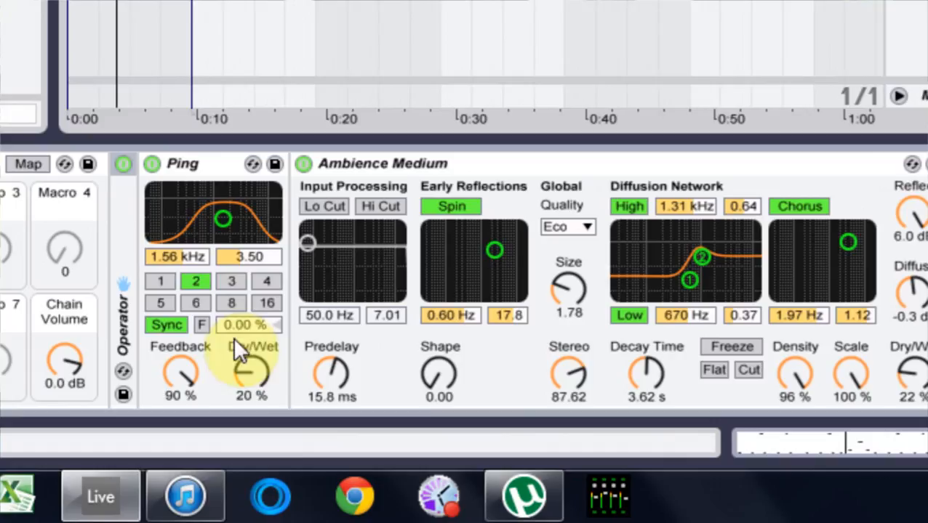
{"action": "right_click", "coordinate": [241, 372]}
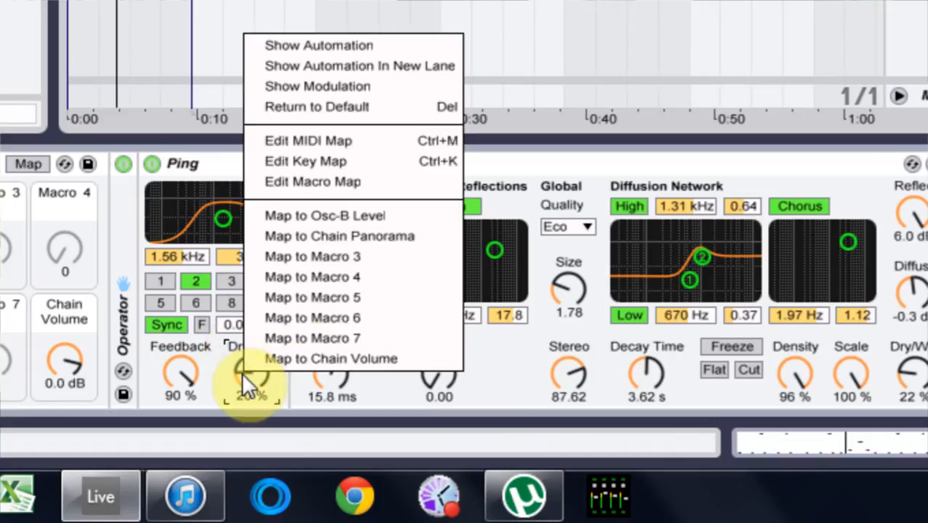
{"action": "left_click", "coordinate": [296, 342]}
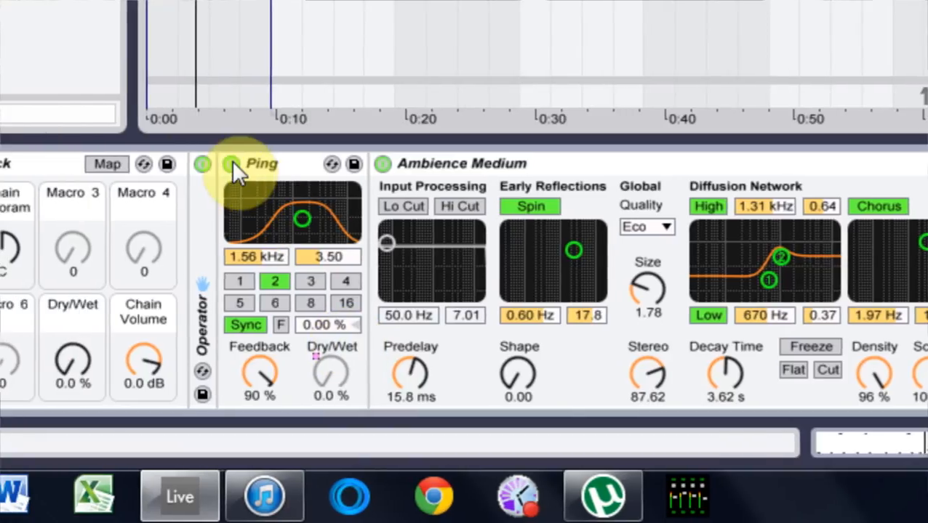
Map the Ping delay's on/off switch to the Chain Volume macro and rename the Dry/Wet macro as Dry/Wet Delay.
{"action": "right_click", "coordinate": [158, 165]}
{"action": "left_click", "coordinate": [332, 447]}
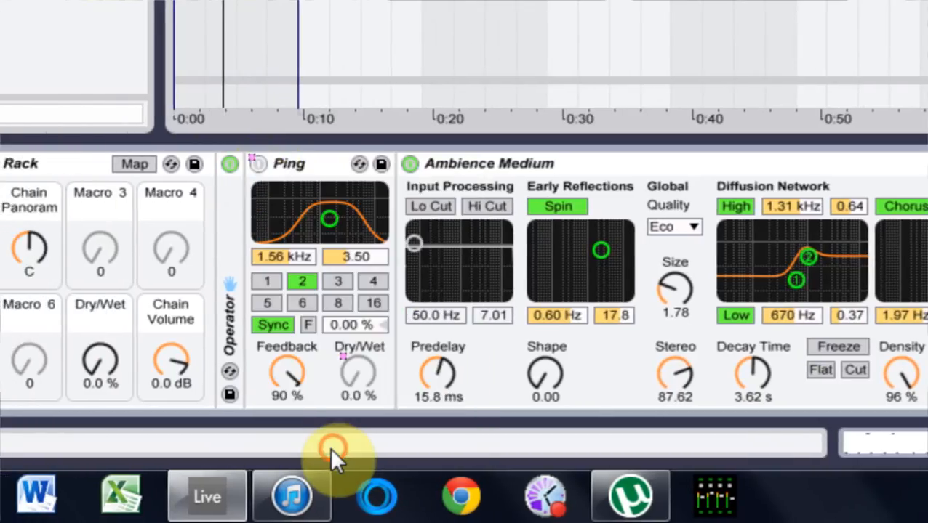
{"action": "left_click", "coordinate": [100, 306]}
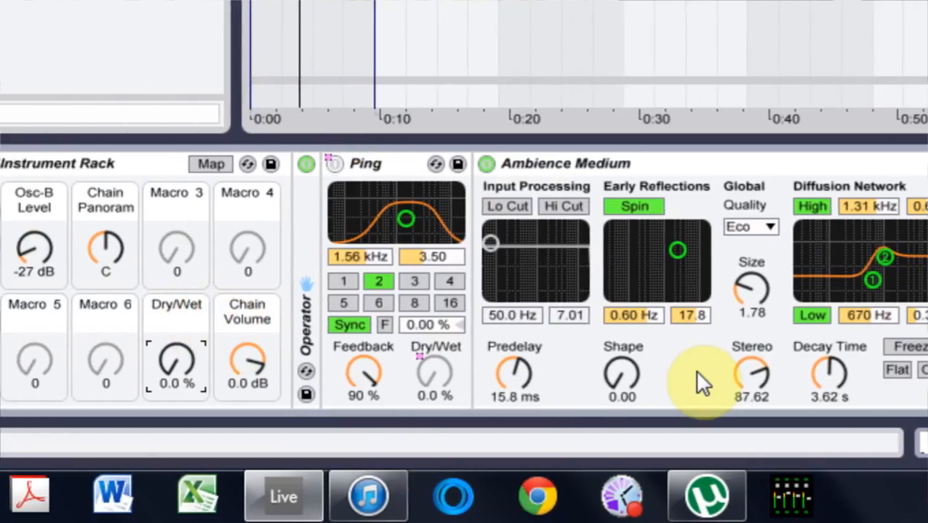
{"action": "key", "text": "ctrl+r"}
{"action": "key", "text": "Return"}
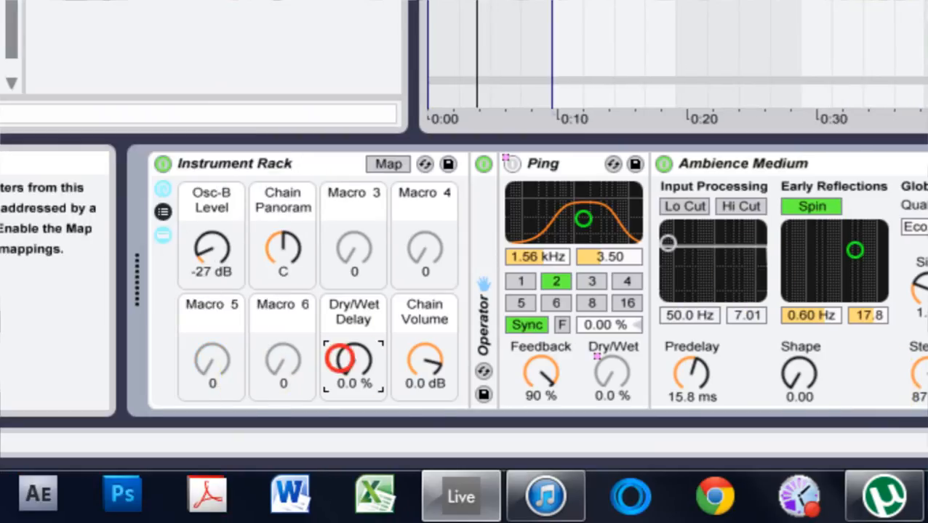
{"action": "left_click", "coordinate": [162, 358]}
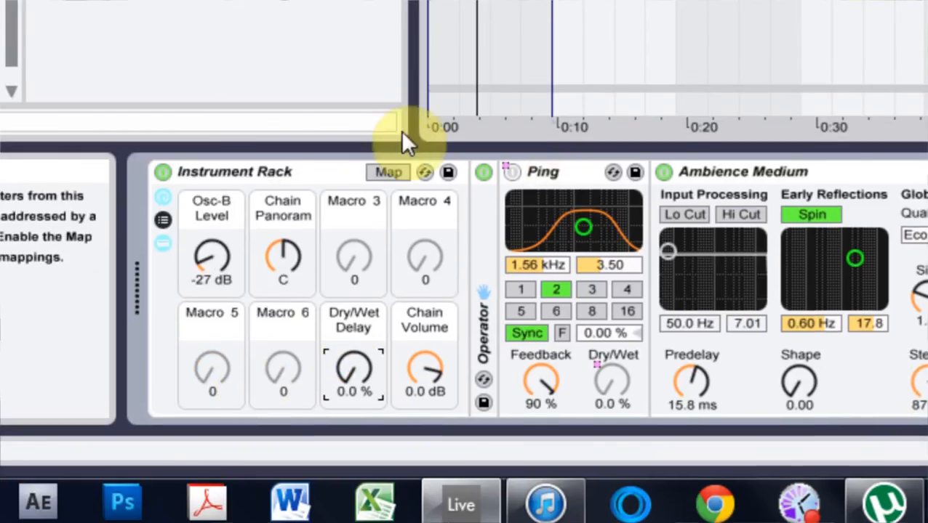
In the macro mappings, set the minimum of Ping's Device On mapping to 1.
{"action": "left_click", "coordinate": [376, 173]}
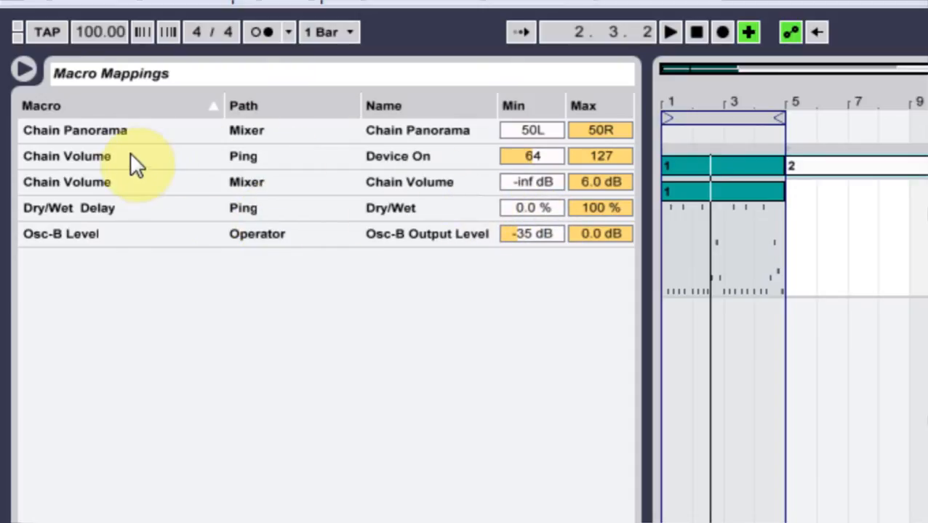
{"action": "left_click", "coordinate": [525, 154]}
{"action": "type", "text": "1"}
{"action": "key", "text": "Return"}
{"action": "left_click", "coordinate": [596, 162]}
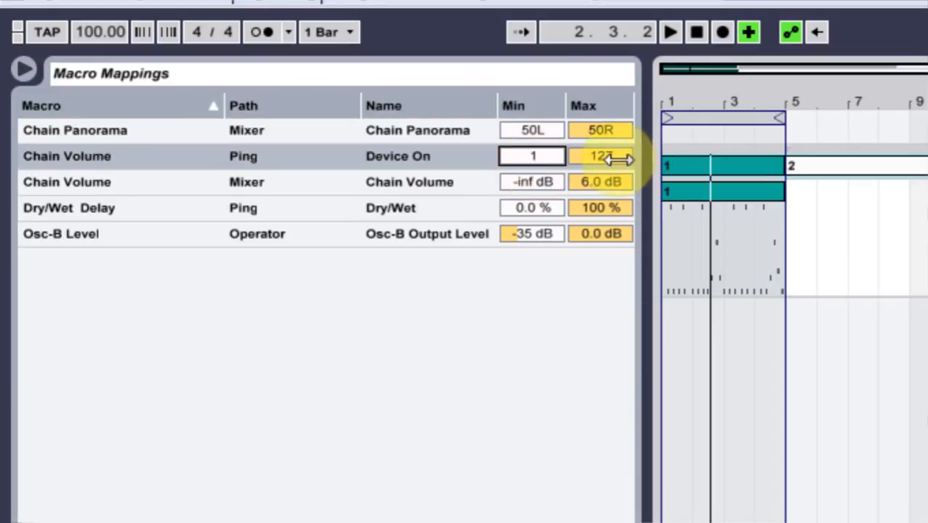
{"action": "type", "text": "0"}
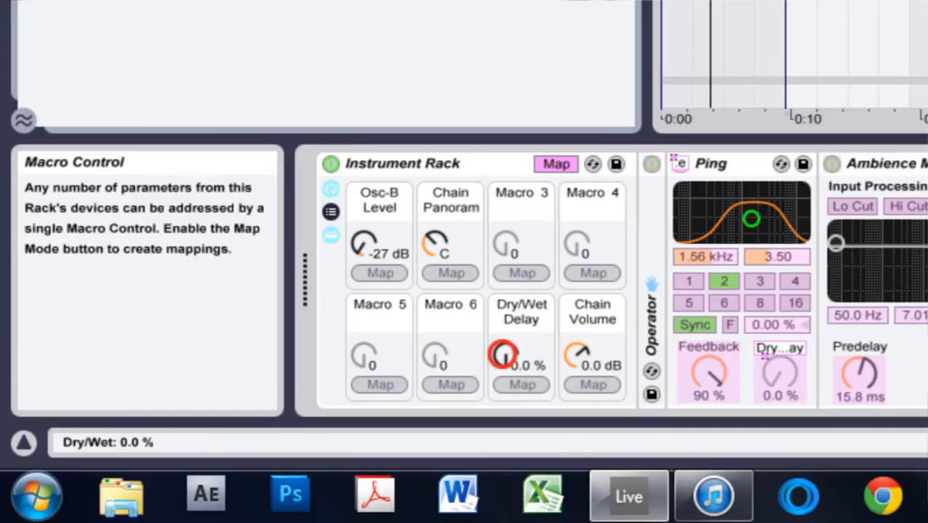
Try out the Dry/Wet Delay macro and colour it yellow.
{"action": "left_click", "coordinate": [502, 357]}
{"action": "left_click_drag", "start_coordinate": [507, 361], "coordinate": [525, 371]}
{"action": "left_click", "coordinate": [556, 164]}
{"action": "left_click", "coordinate": [553, 166]}
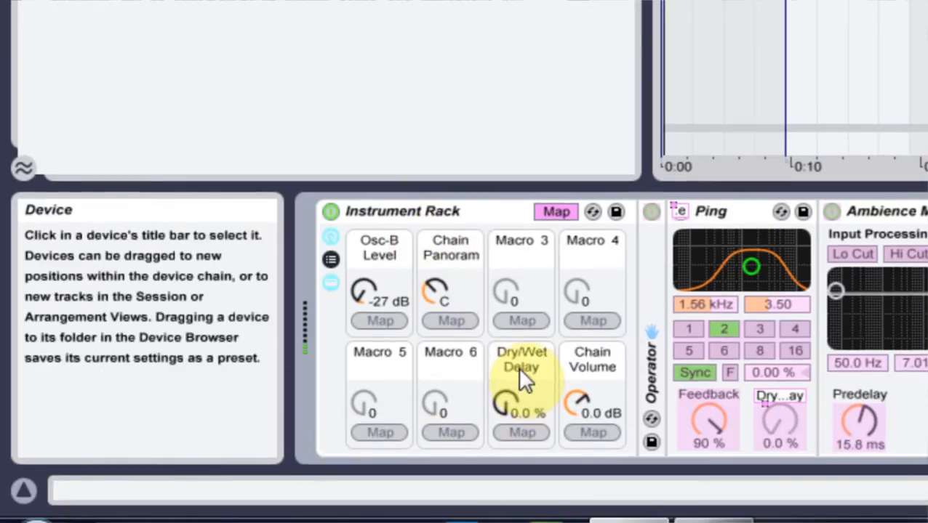
{"action": "right_click", "coordinate": [520, 375]}
{"action": "left_click", "coordinate": [566, 323]}
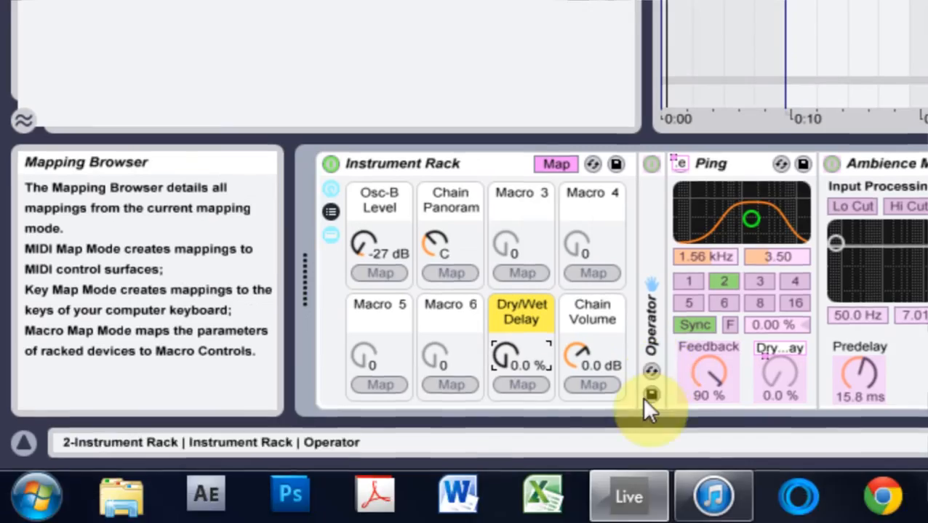
Remap the Ping delay's on/off switch to the Dry/Wet Delay macro and raise that macro to 29 %.
{"action": "right_click", "coordinate": [678, 161]}
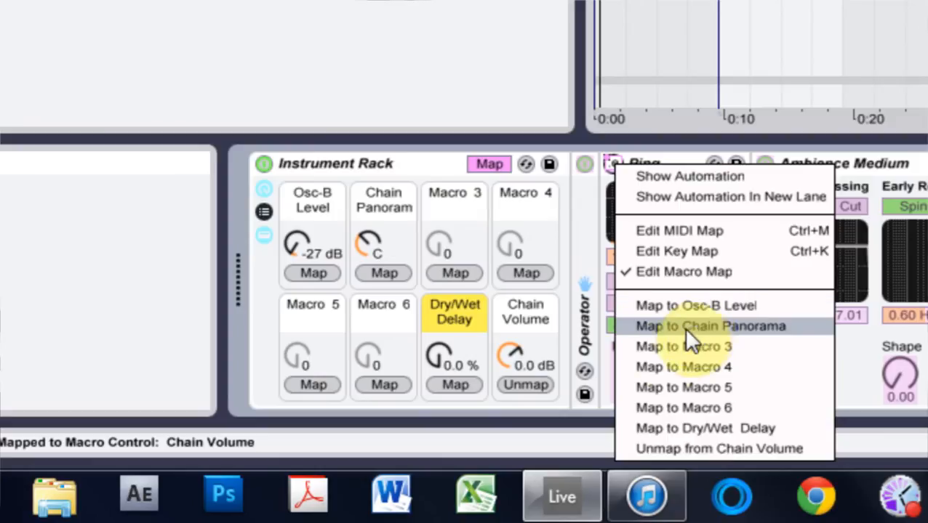
{"action": "left_click", "coordinate": [660, 426]}
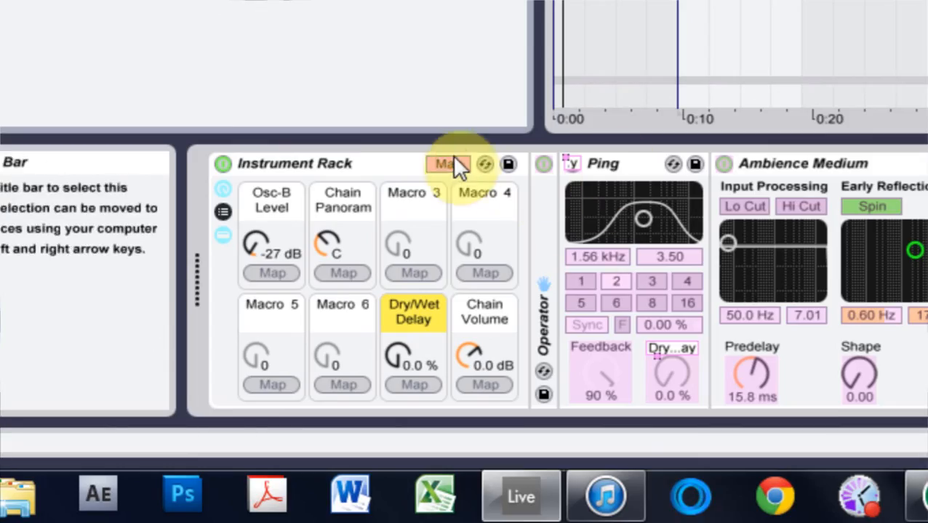
{"action": "left_click", "coordinate": [448, 163]}
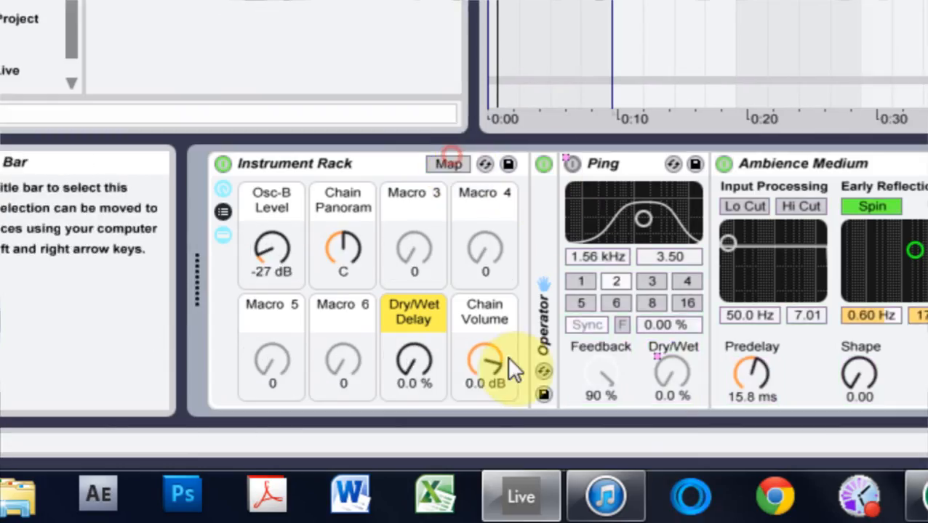
{"action": "left_click", "coordinate": [416, 362]}
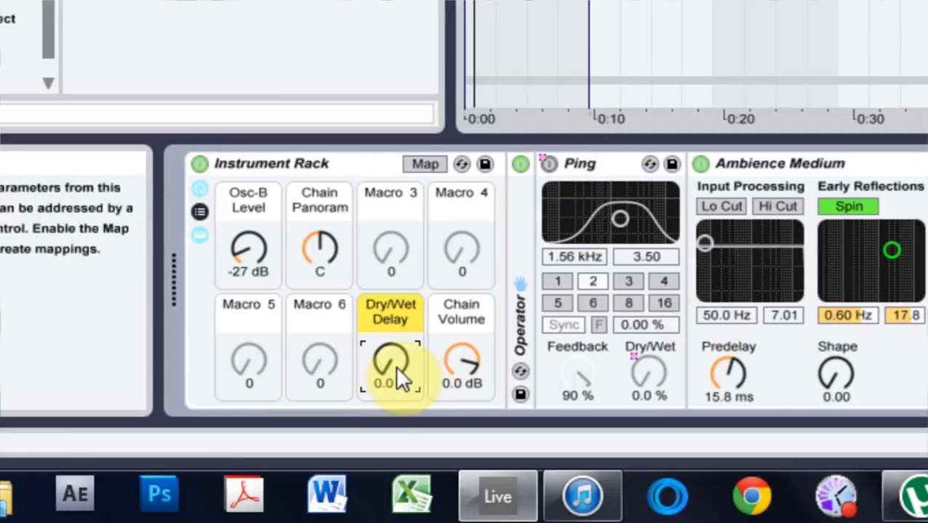
{"action": "mouse_move", "coordinate": [395, 364]}
{"action": "left_mouse_down"}
{"action": "mouse_move", "coordinate": [395, 327]}
{"action": "mouse_move", "coordinate": [395, 347]}
{"action": "left_mouse_up"}
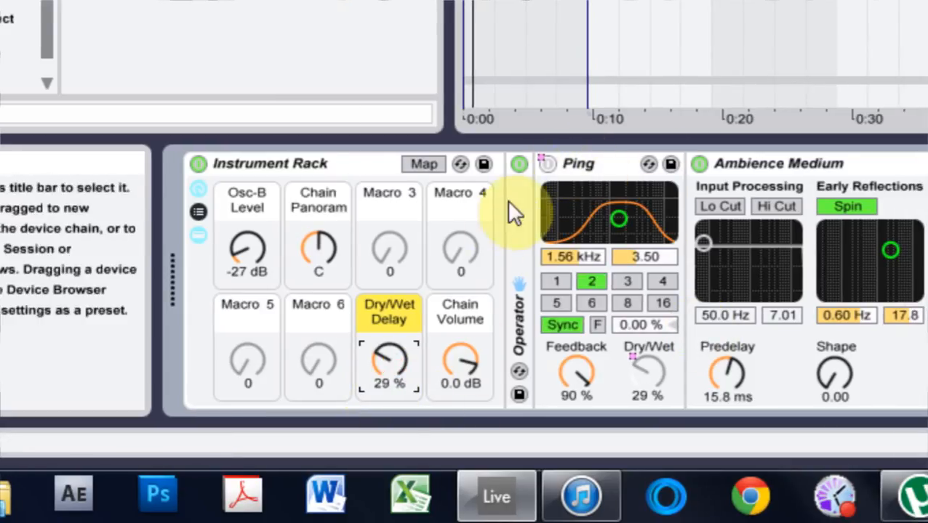
{"action": "right_click", "coordinate": [544, 166]}
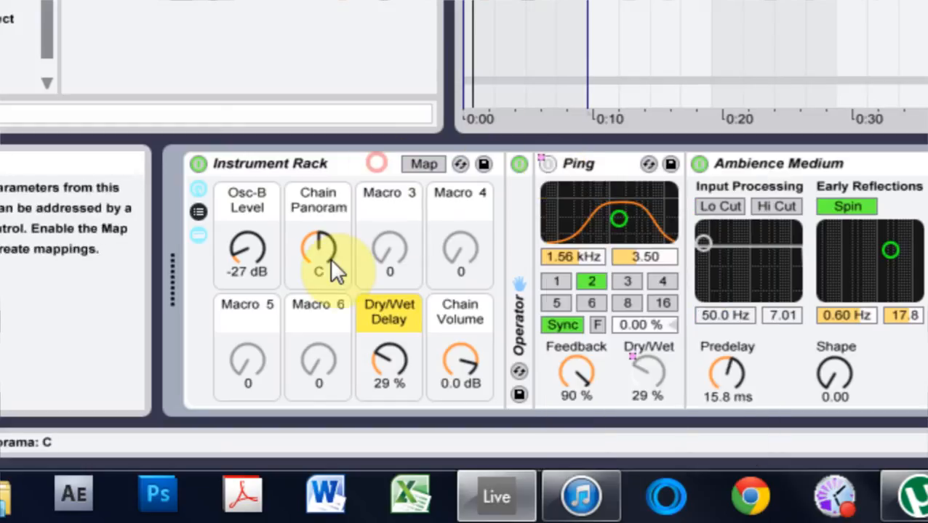
Examine which parameters are mapped to the Osc-B Level, Chain Volume and Dry/Wet Delay macros.
{"action": "right_click", "coordinate": [330, 258]}
{"action": "right_click", "coordinate": [271, 249]}
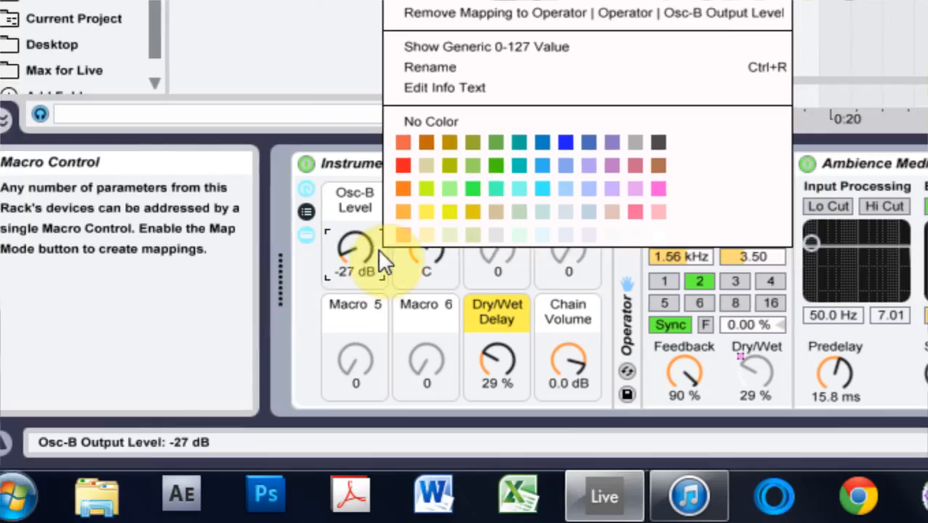
{"action": "right_click", "coordinate": [396, 330]}
{"action": "right_click", "coordinate": [556, 360]}
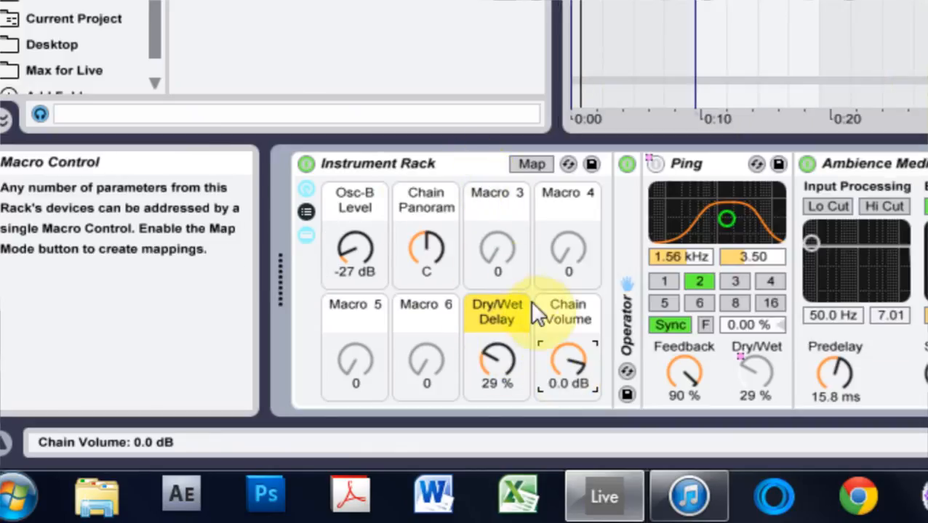
{"action": "right_click", "coordinate": [559, 360]}
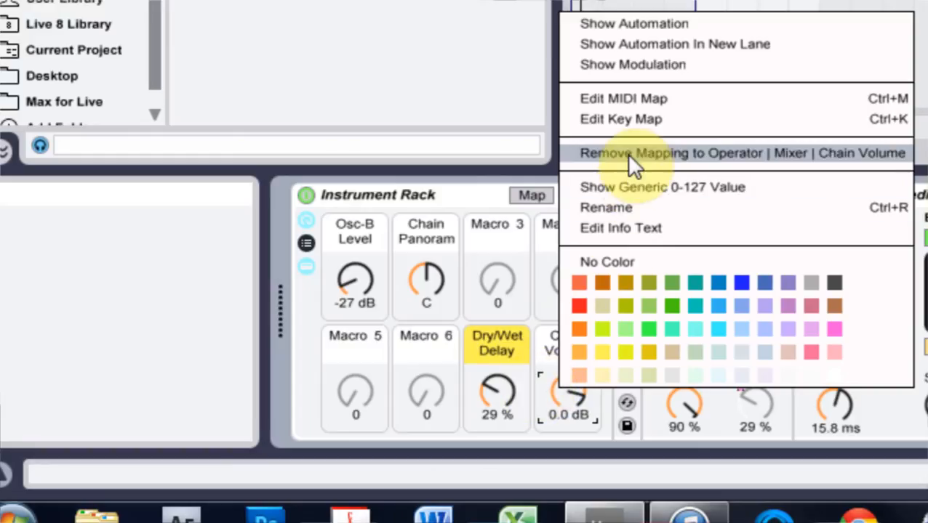
{"action": "right_click", "coordinate": [490, 331]}
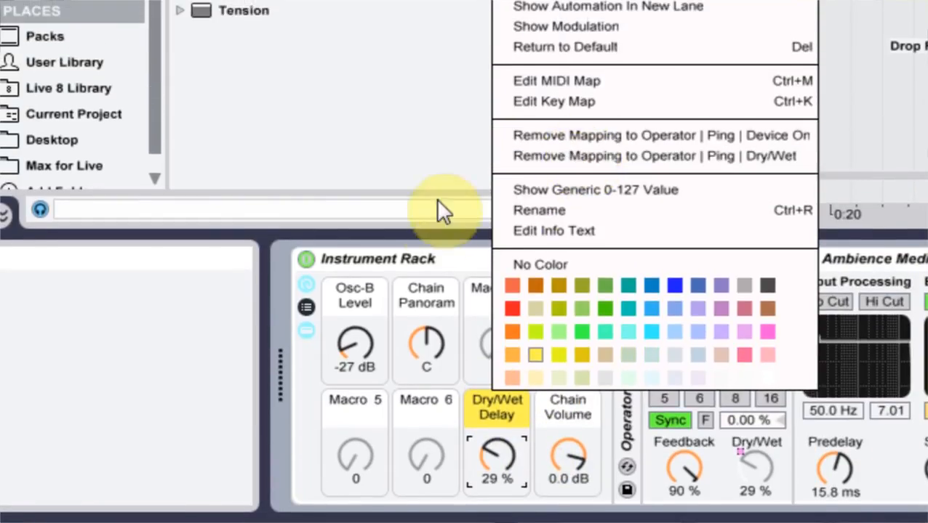
{"action": "left_click", "coordinate": [443, 245]}
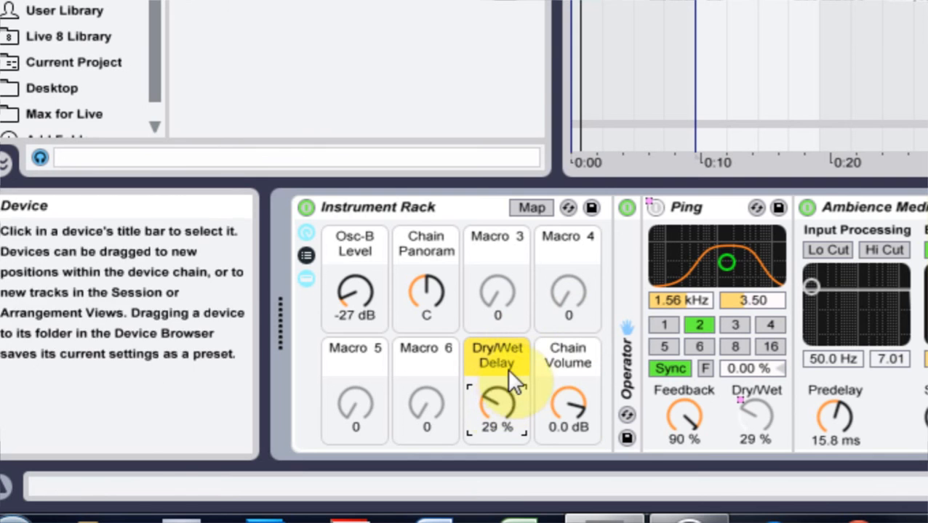
{"action": "left_click", "coordinate": [534, 208]}
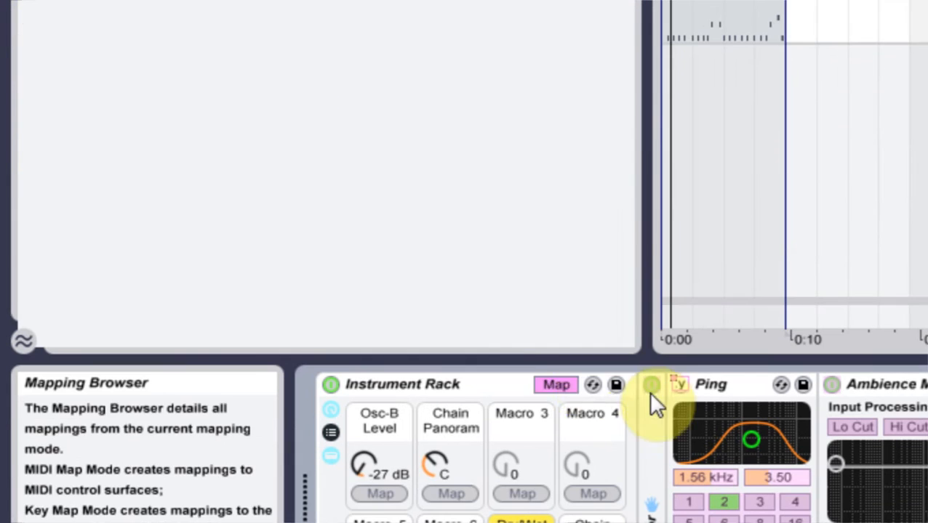
{"action": "left_click", "coordinate": [552, 383]}
{"action": "right_click", "coordinate": [537, 422]}
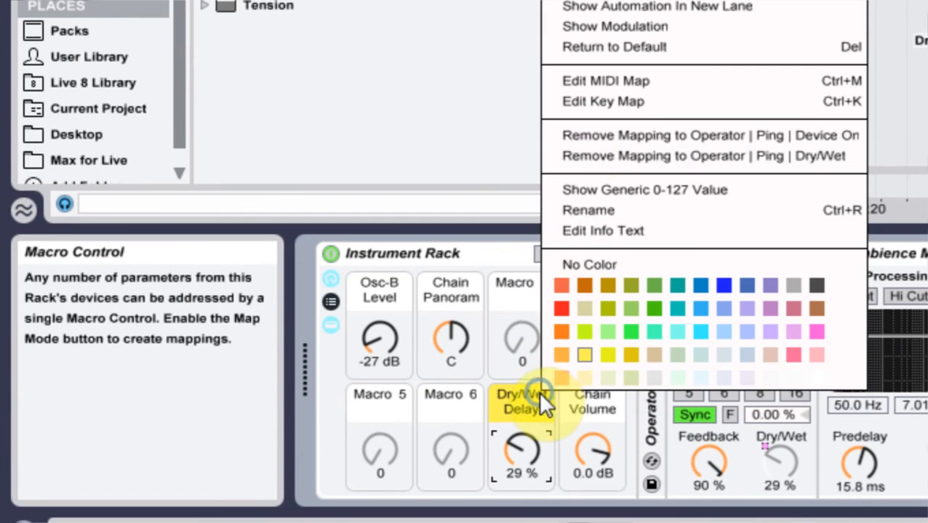
{"action": "left_click", "coordinate": [479, 253]}
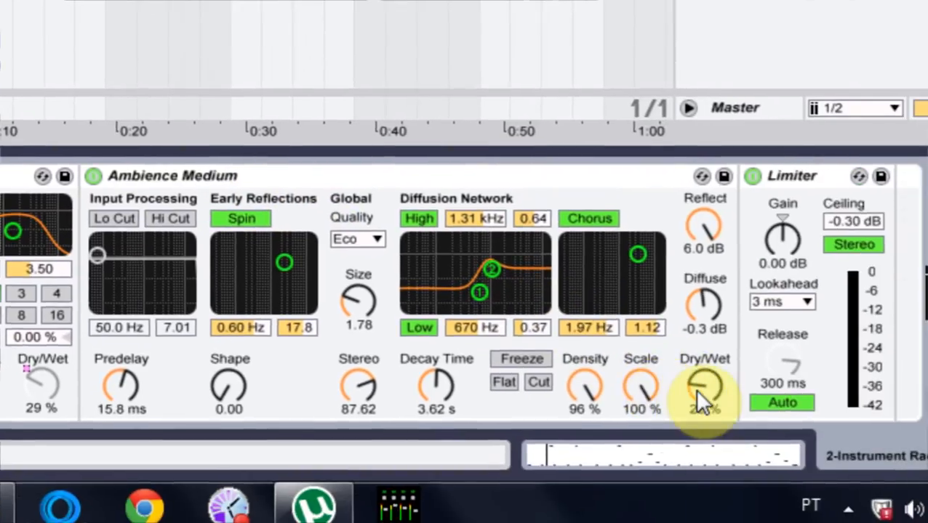
Map the Ambience Medium reverb's Dry/Wet to Macro 4, and map the reverb's on/off switch to the same macro.
{"action": "right_click", "coordinate": [696, 392]}
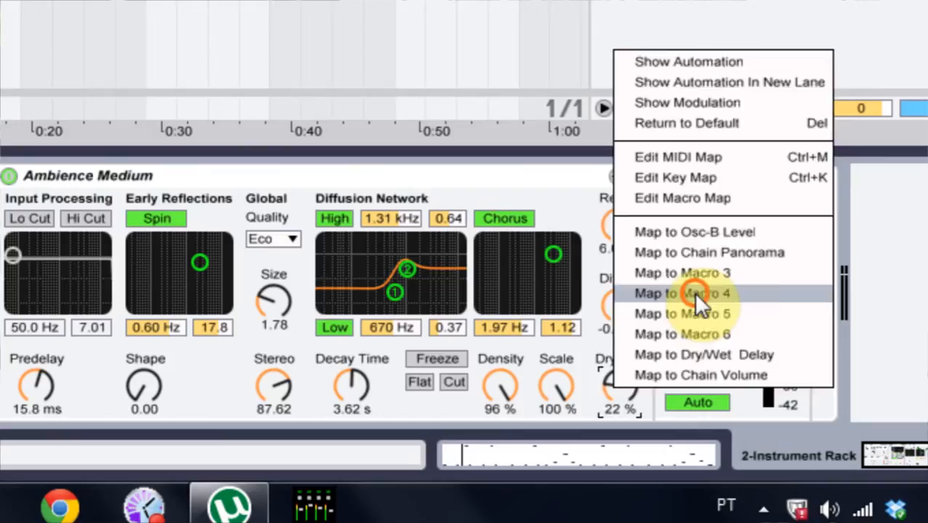
{"action": "left_click", "coordinate": [759, 293]}
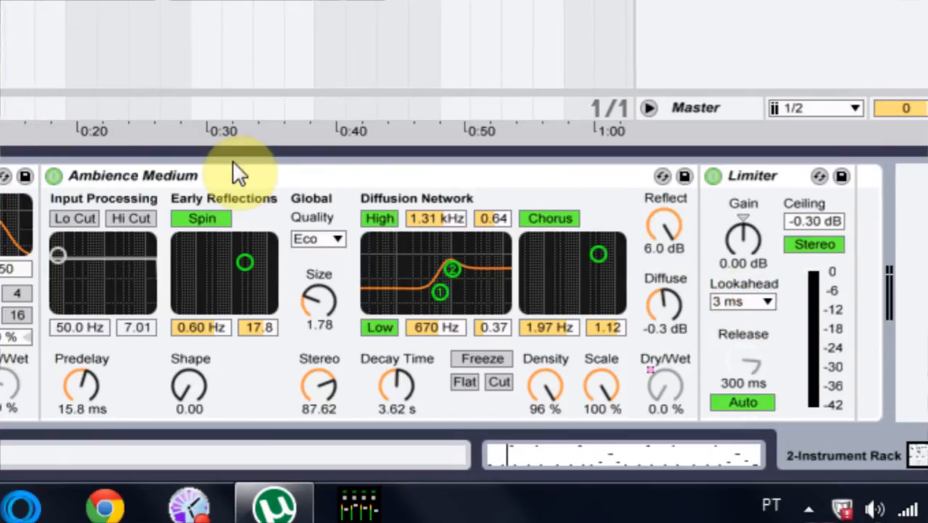
{"action": "right_click", "coordinate": [54, 176]}
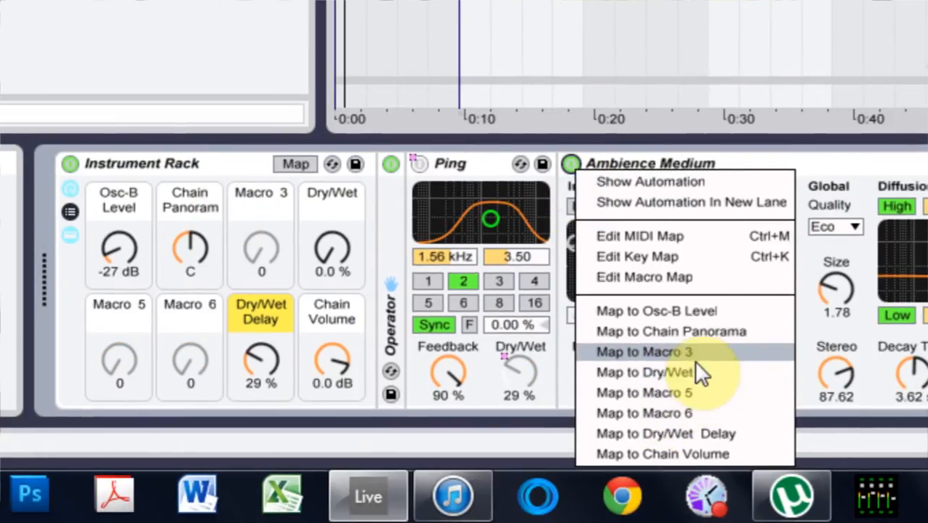
{"action": "left_click", "coordinate": [695, 363]}
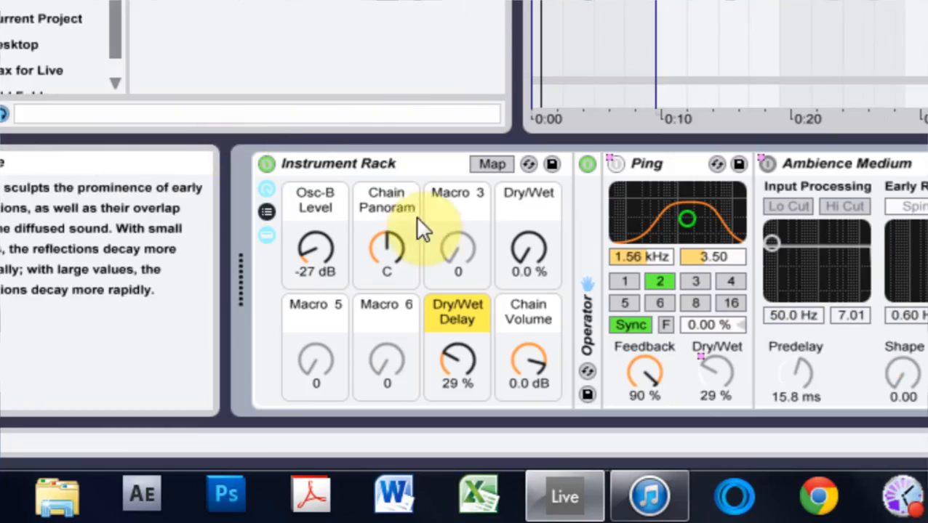
Rename the reverb's Dry/Wet macro as Dry/Wet Verb and colour it light blue.
{"action": "key", "text": "ctrl+r"}
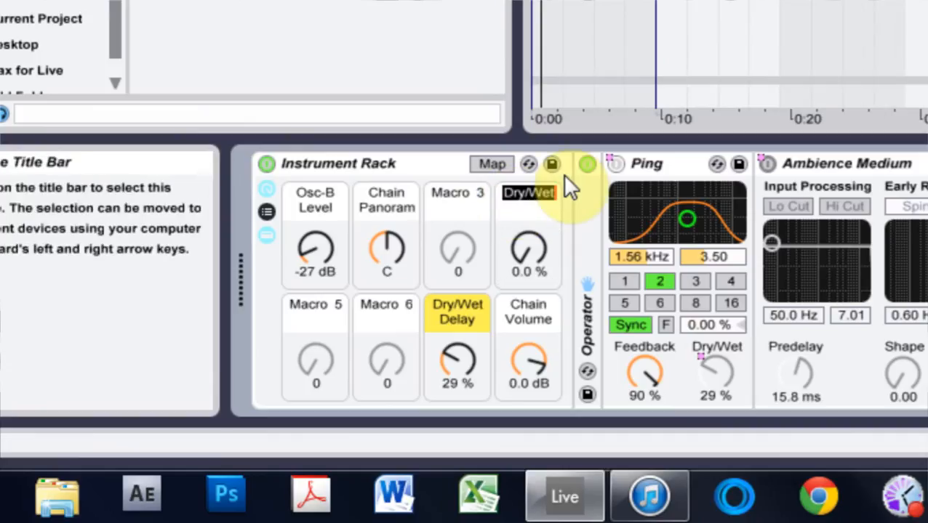
{"action": "key", "text": "Right"}
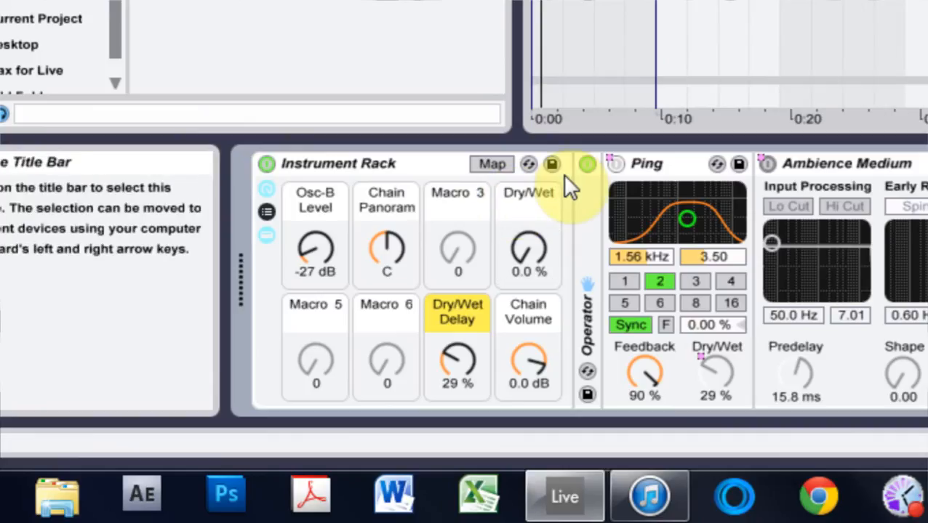
{"action": "type", "text": "verb"}
{"action": "left_click_drag", "start_coordinate": [523, 208], "coordinate": [514, 208]}
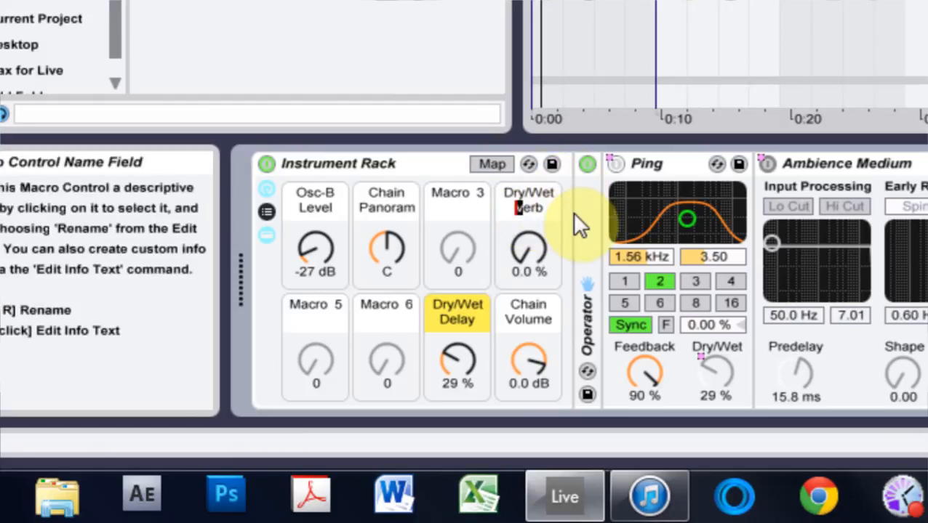
{"action": "type", "text": "V"}
{"action": "key", "text": "Return"}
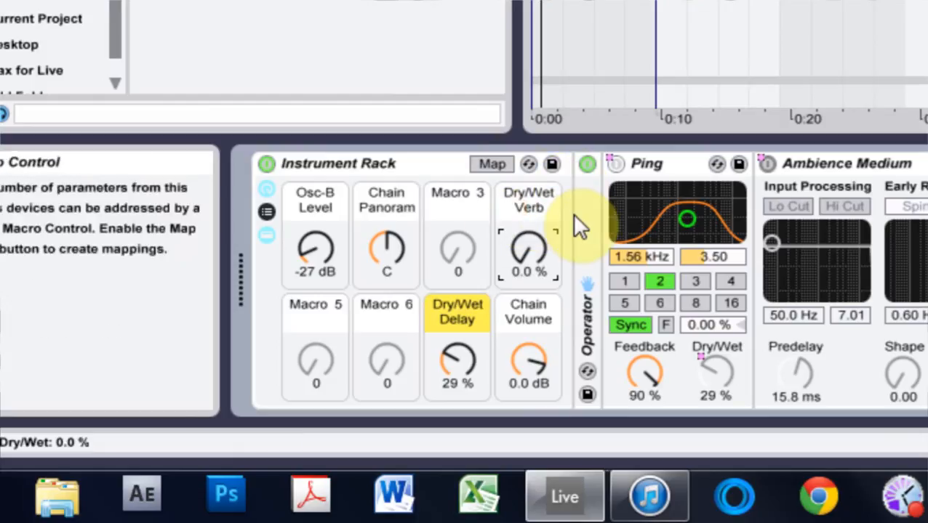
{"action": "right_click", "coordinate": [519, 203]}
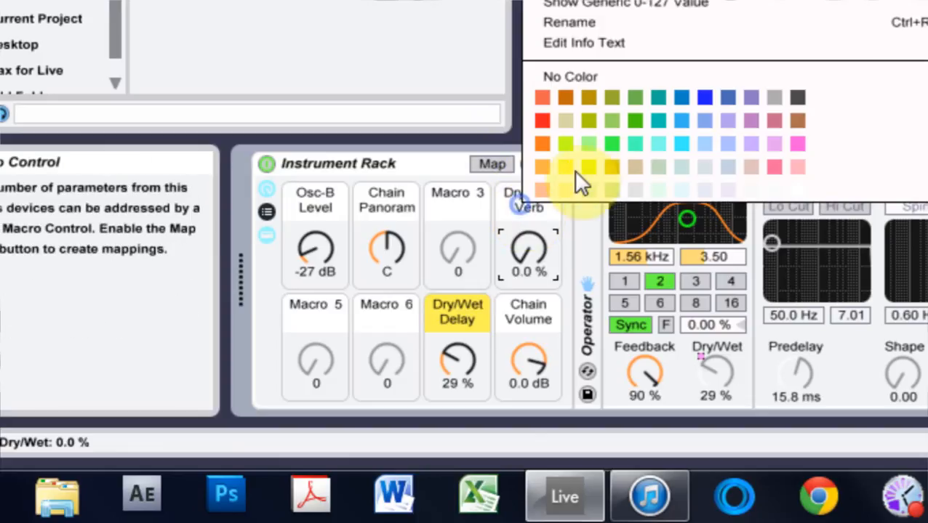
{"action": "left_click", "coordinate": [681, 143]}
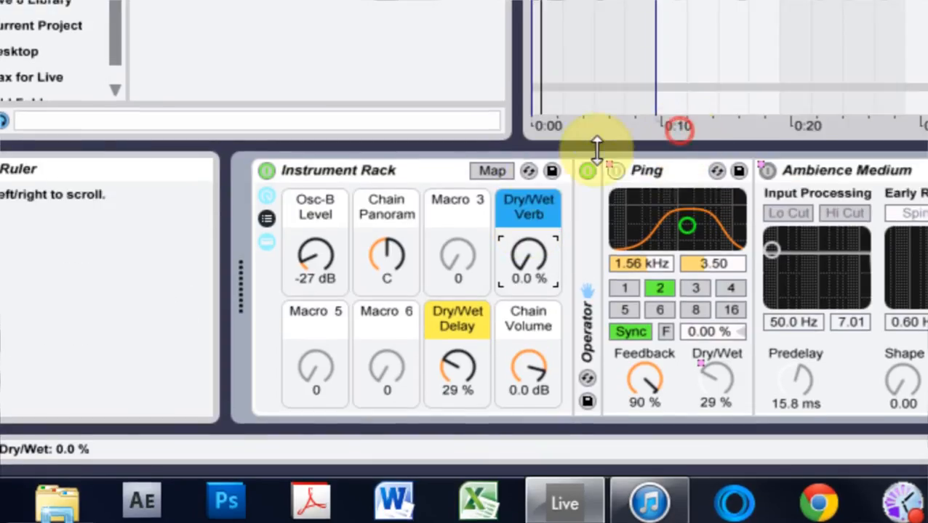
Set Ambience Medium's Device On mapping to minimum 1 and maximum 0, and raise the Dry/Wet Verb macro to 24 %.
{"action": "left_click", "coordinate": [494, 170]}
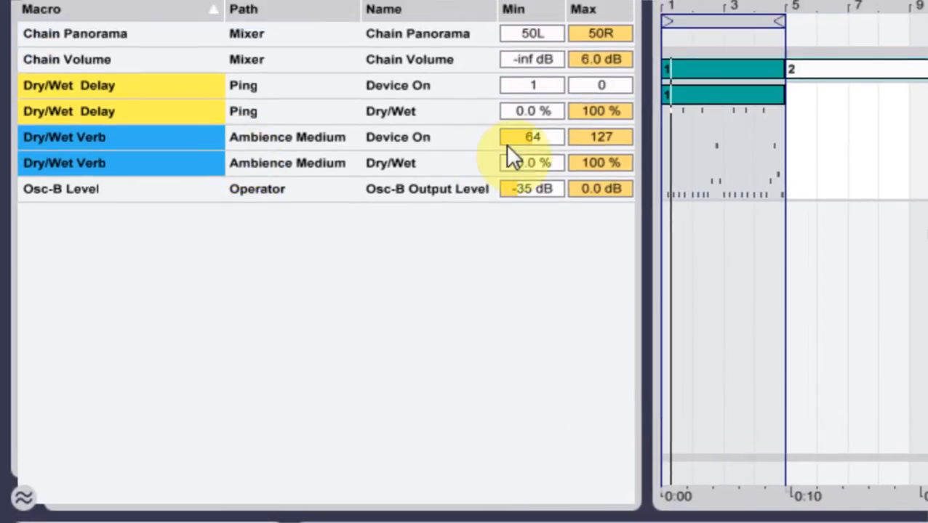
{"action": "left_click", "coordinate": [531, 138]}
{"action": "type", "text": "1"}
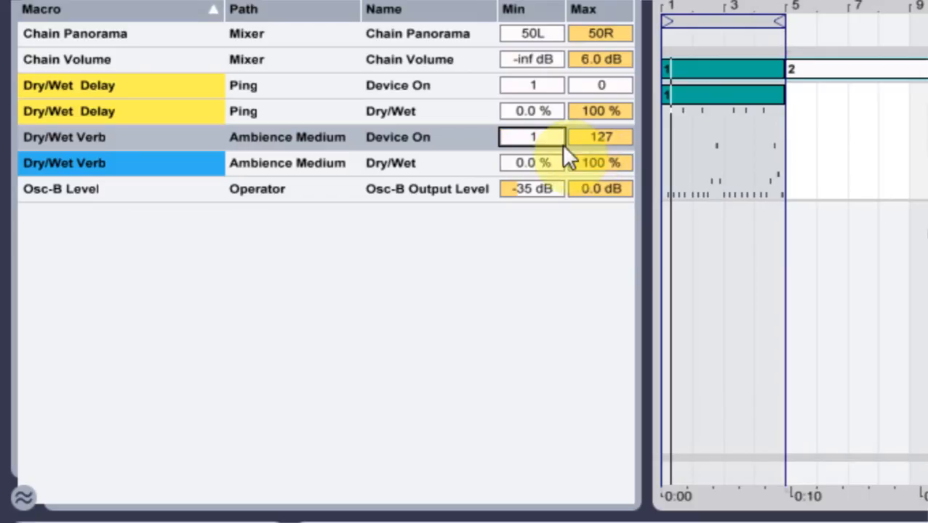
{"action": "left_click", "coordinate": [601, 138]}
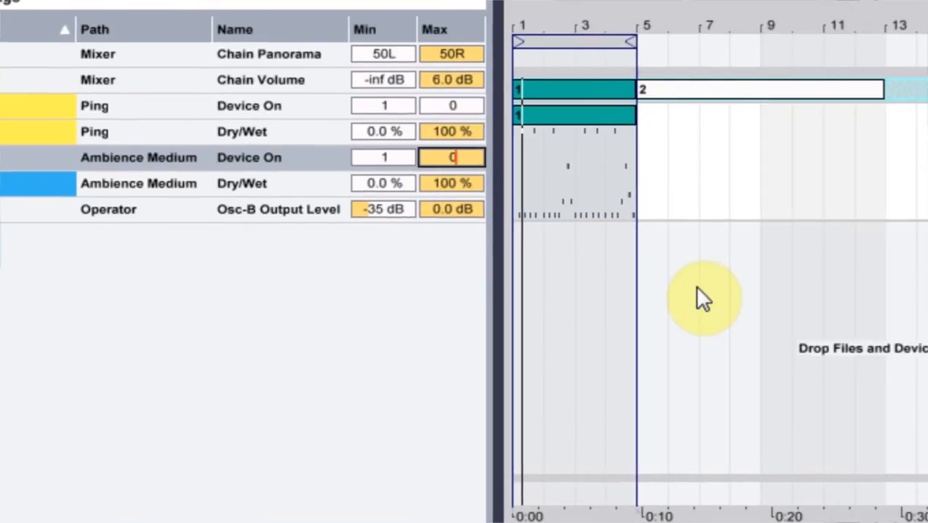
{"action": "type", "text": "0"}
{"action": "key", "text": "Return"}
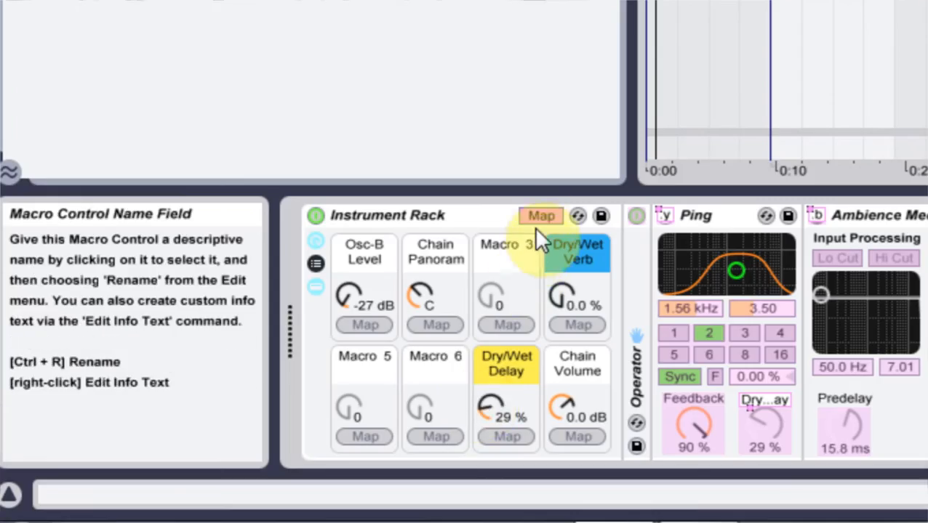
{"action": "left_click", "coordinate": [541, 215]}
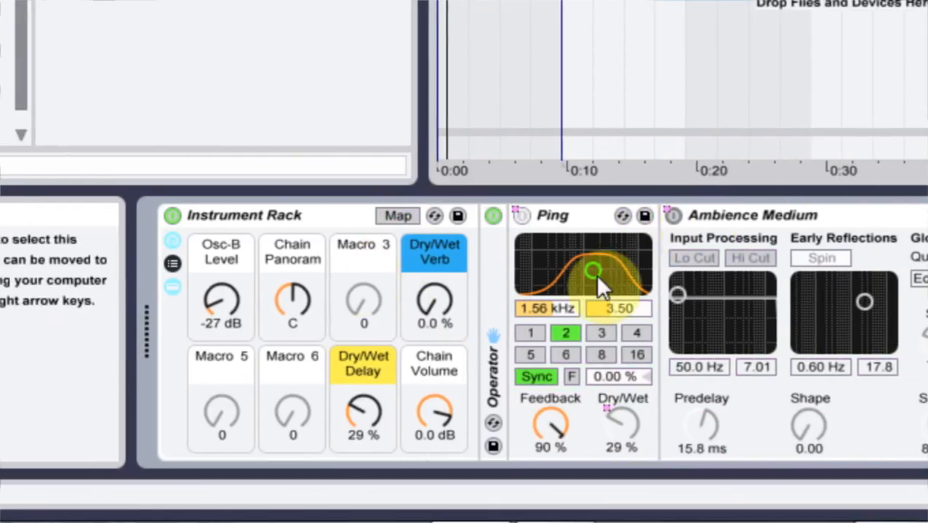
{"action": "left_click_drag", "start_coordinate": [579, 308], "coordinate": [579, 291]}
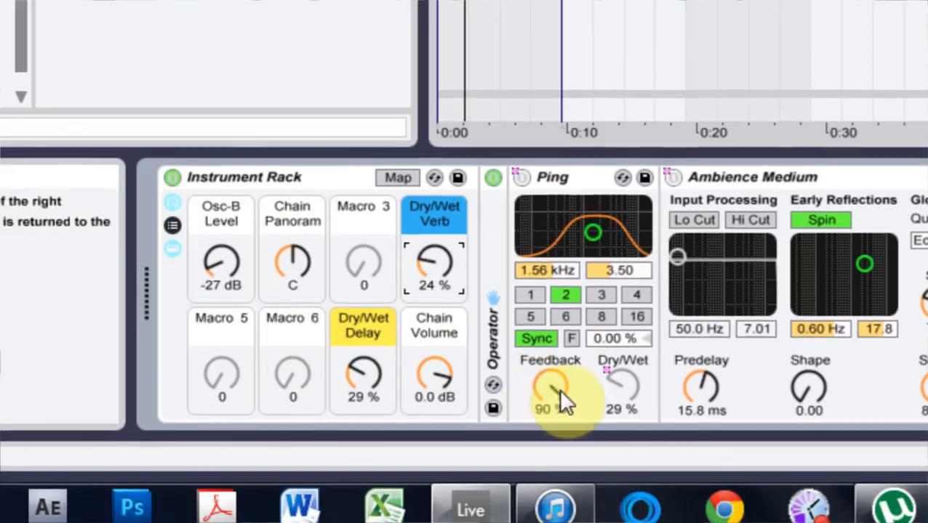
Map the Ping delay's Feedback to Macro 6 and set that macro to 28 %.
{"action": "right_click", "coordinate": [552, 416]}
{"action": "left_click", "coordinate": [663, 327]}
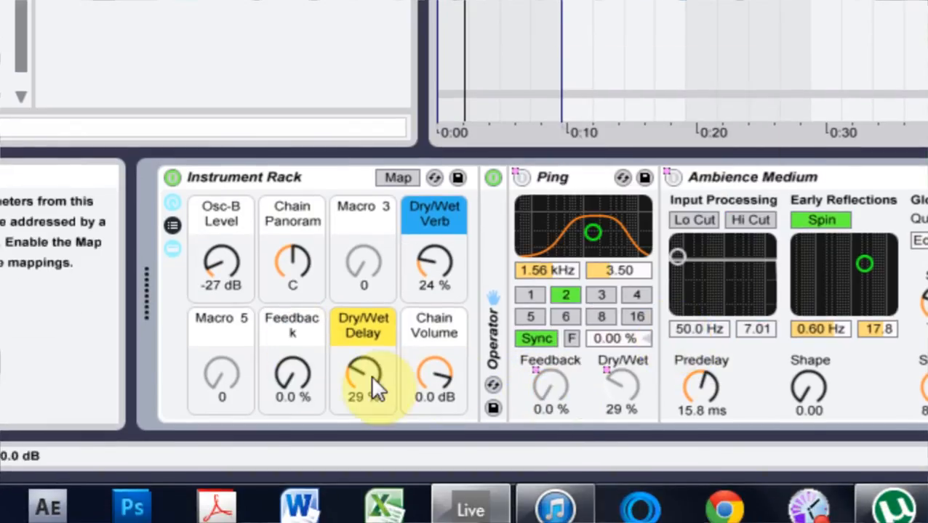
{"action": "left_click_drag", "start_coordinate": [291, 372], "coordinate": [291, 360]}
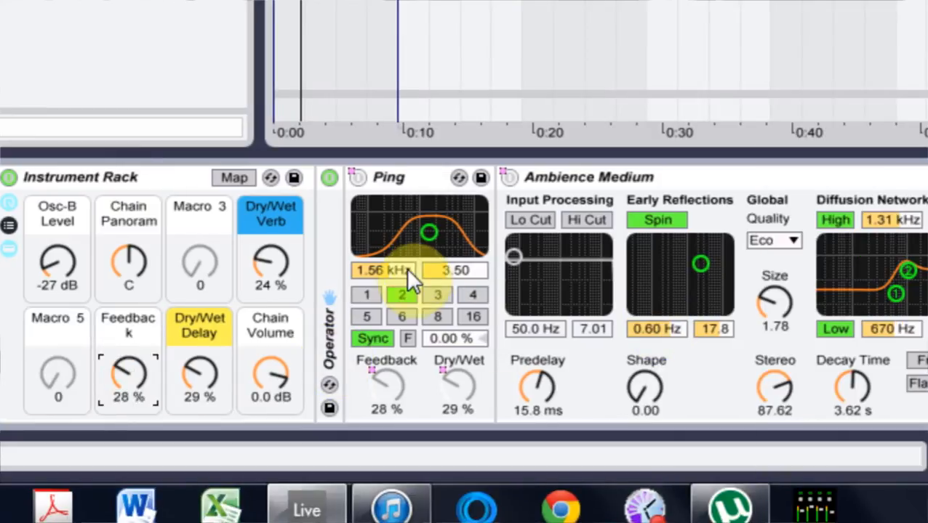
Set Ping's filter frequency to 1.50 kHz, and map its filter width to Macro 5 with a value of 4.45.
{"action": "left_click", "coordinate": [406, 269]}
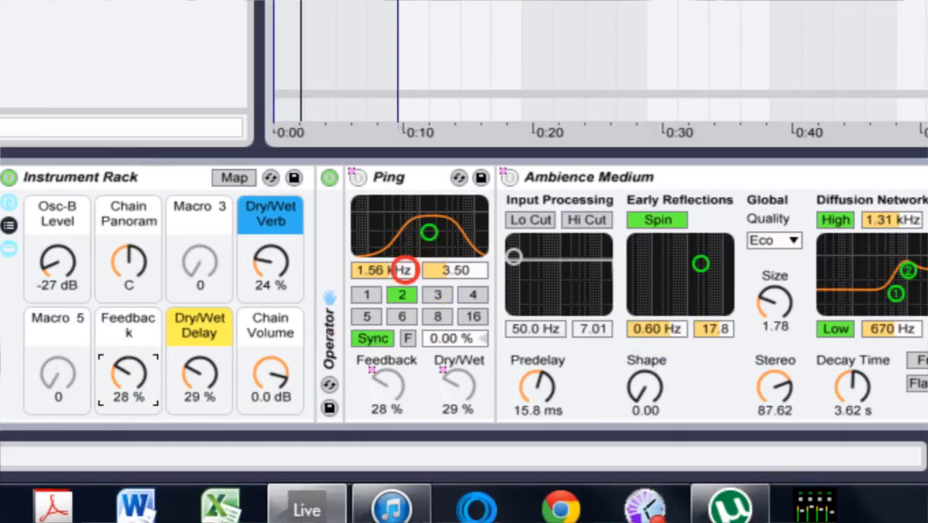
{"action": "left_click_drag", "start_coordinate": [396, 270], "coordinate": [441, 272]}
{"action": "right_click", "coordinate": [447, 269]}
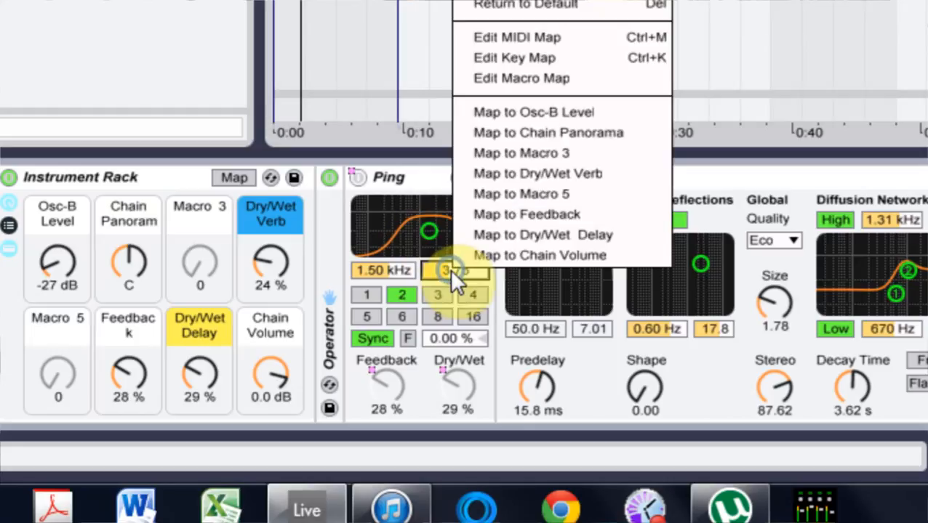
{"action": "left_click", "coordinate": [524, 196]}
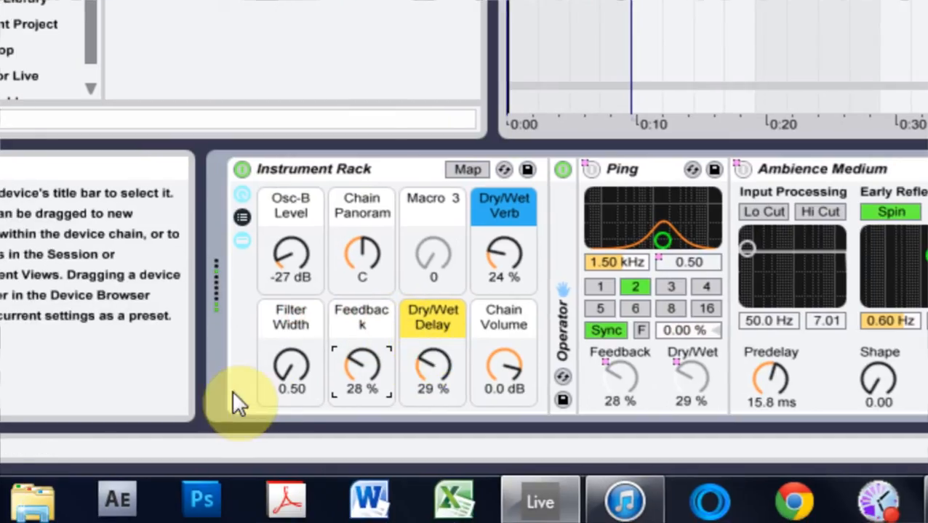
{"action": "left_click_drag", "start_coordinate": [259, 375], "coordinate": [260, 334]}
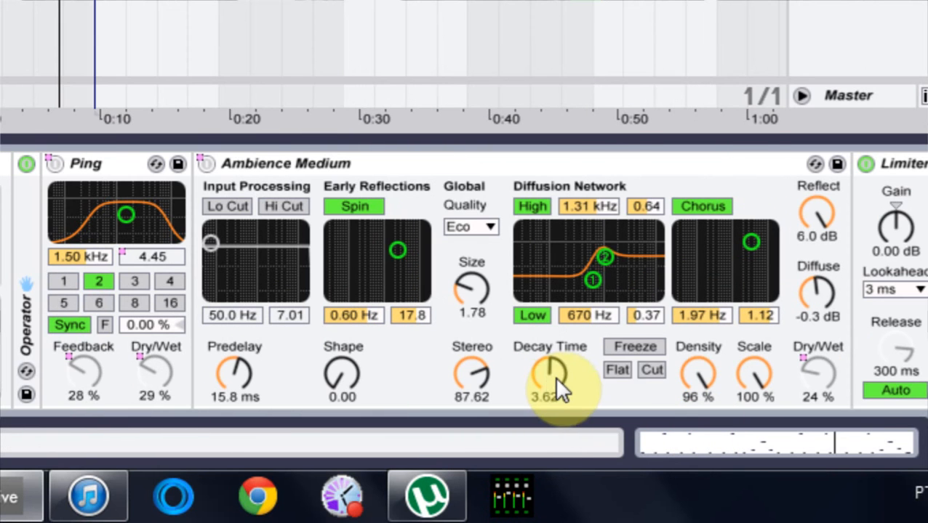
Map Ambience Medium's Decay Time to Macro 3 and set that macro to 3.24 s.
{"action": "right_click", "coordinate": [554, 376]}
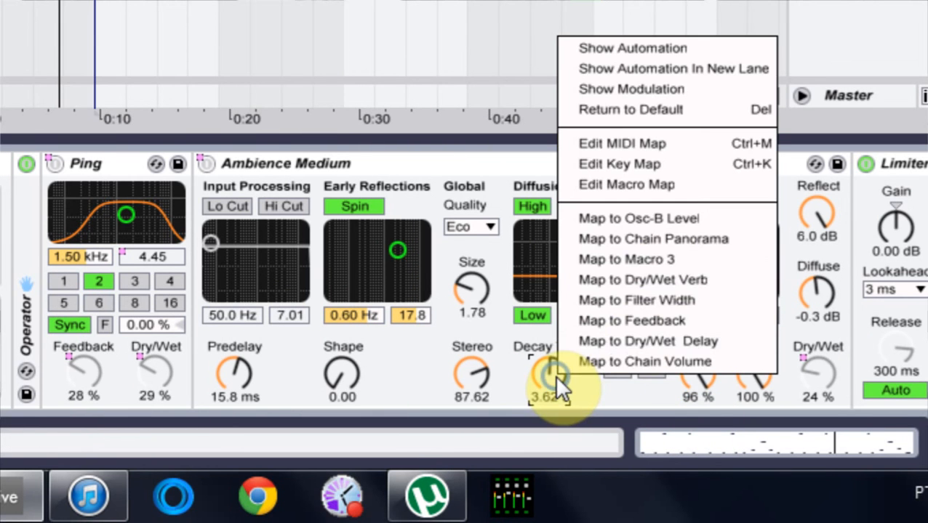
{"action": "left_click", "coordinate": [663, 260]}
{"action": "left_click_drag", "start_coordinate": [179, 260], "coordinate": [179, 232]}
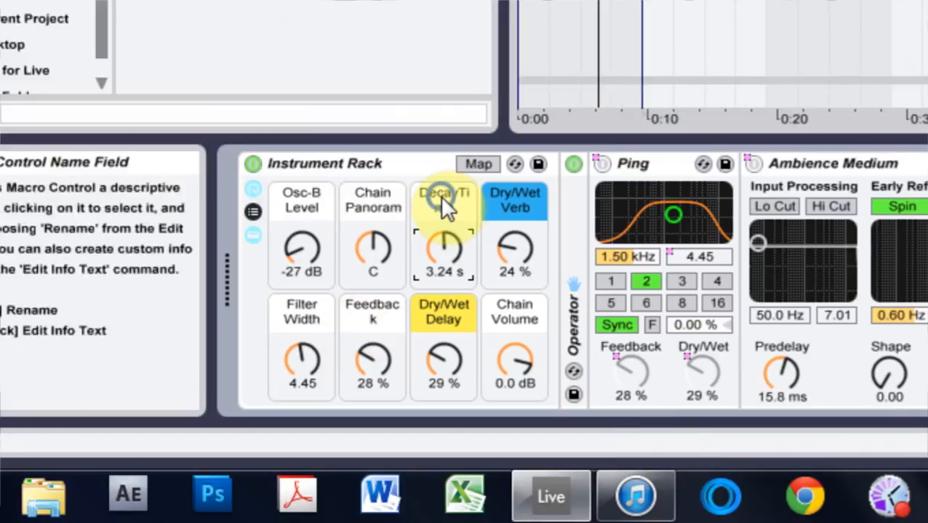
Colour the DecayTime and Dry/Wet Verb macros the same dark blue.
{"action": "right_click", "coordinate": [439, 196]}
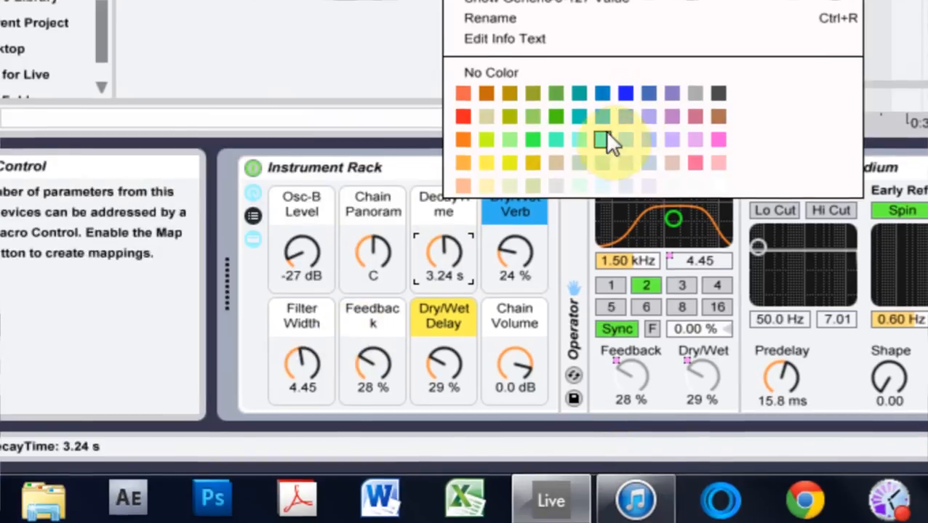
{"action": "left_click", "coordinate": [604, 87]}
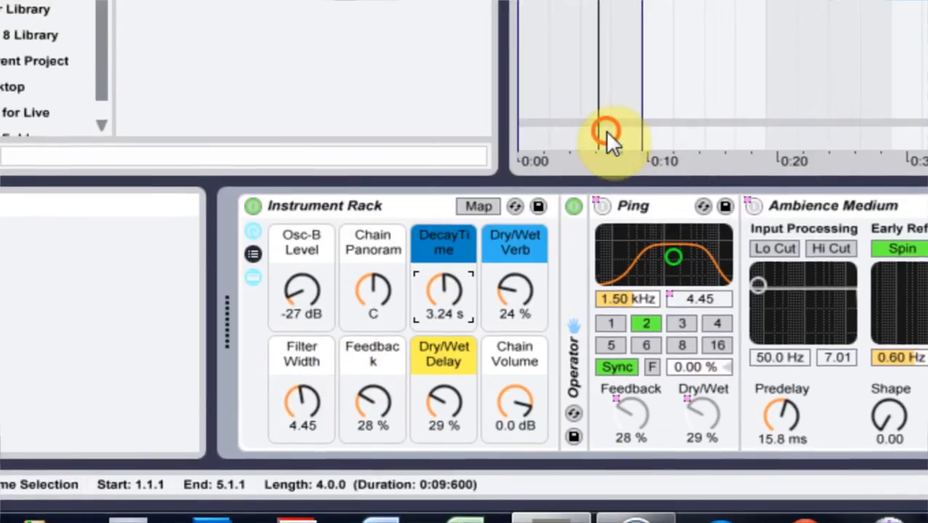
{"action": "right_click", "coordinate": [508, 240]}
{"action": "left_click", "coordinate": [666, 168]}
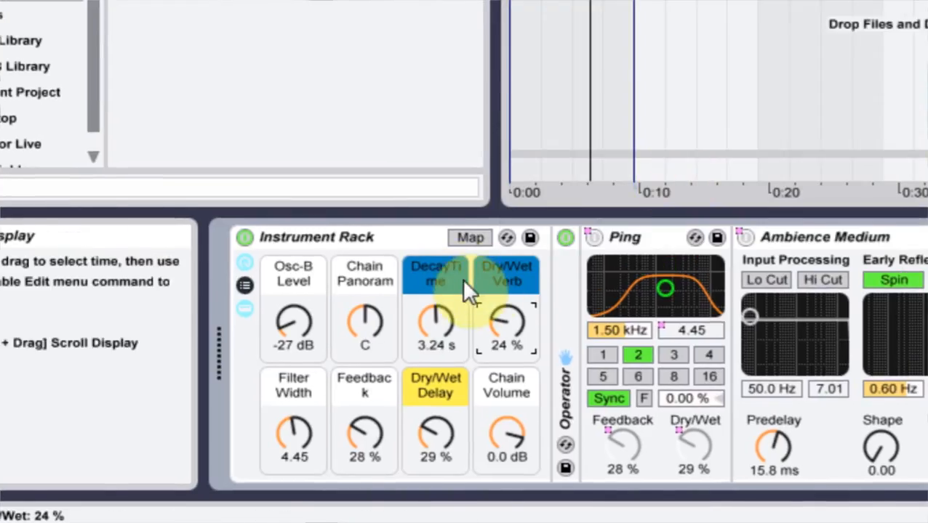
Colour the Dry/Wet Delay, Feedback and Filter Width macros the same dark yellow.
{"action": "right_click", "coordinate": [438, 383]}
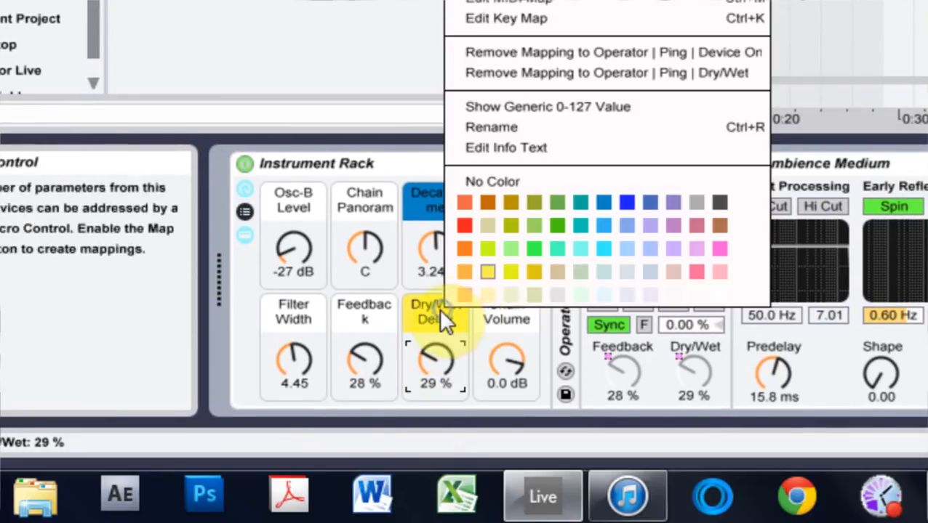
{"action": "left_click", "coordinate": [511, 272]}
{"action": "right_click", "coordinate": [375, 312]}
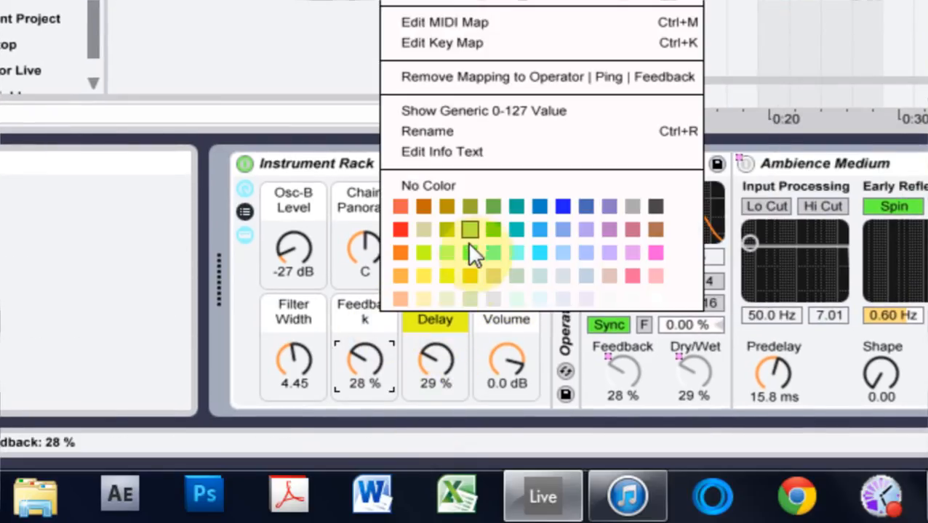
{"action": "left_click", "coordinate": [439, 274]}
{"action": "right_click", "coordinate": [298, 314]}
{"action": "left_click", "coordinate": [370, 280]}
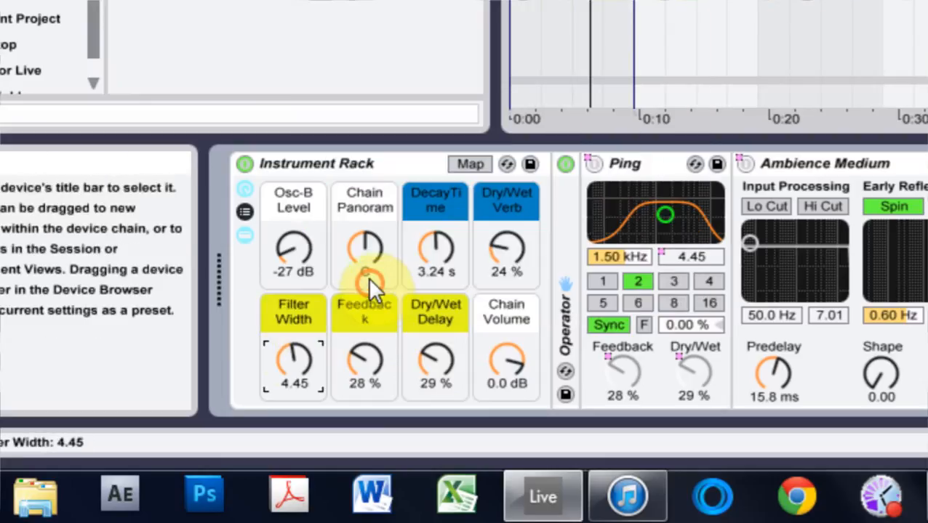
Colour the Osc-B Level and Chain Panorama macros light purple, and the Chain Volume macro light pink.
{"action": "right_click", "coordinate": [294, 204]}
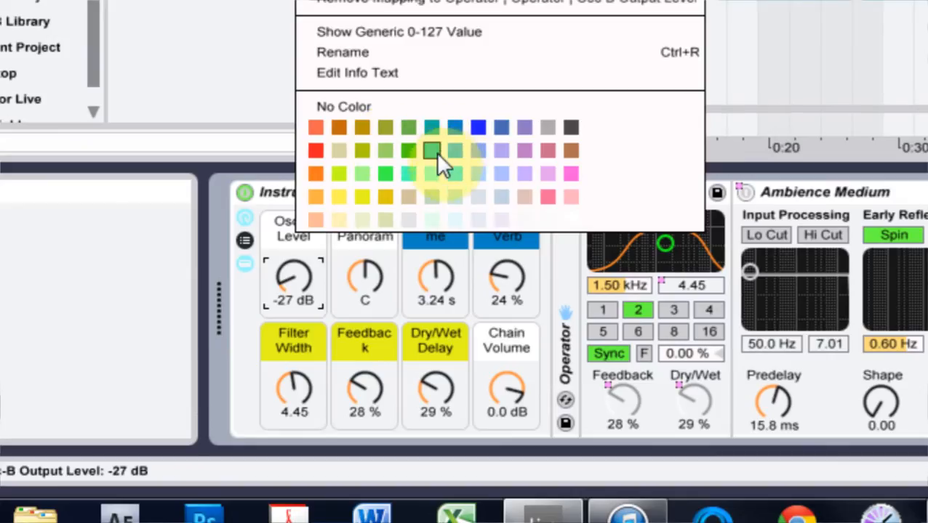
{"action": "left_click", "coordinate": [524, 174]}
{"action": "right_click", "coordinate": [365, 232]}
{"action": "left_click", "coordinate": [595, 179]}
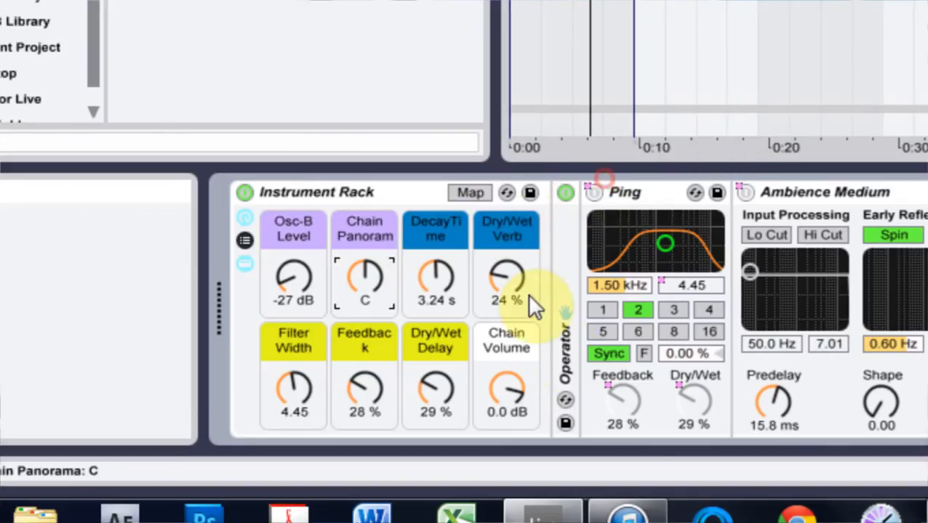
{"action": "right_click", "coordinate": [523, 336]}
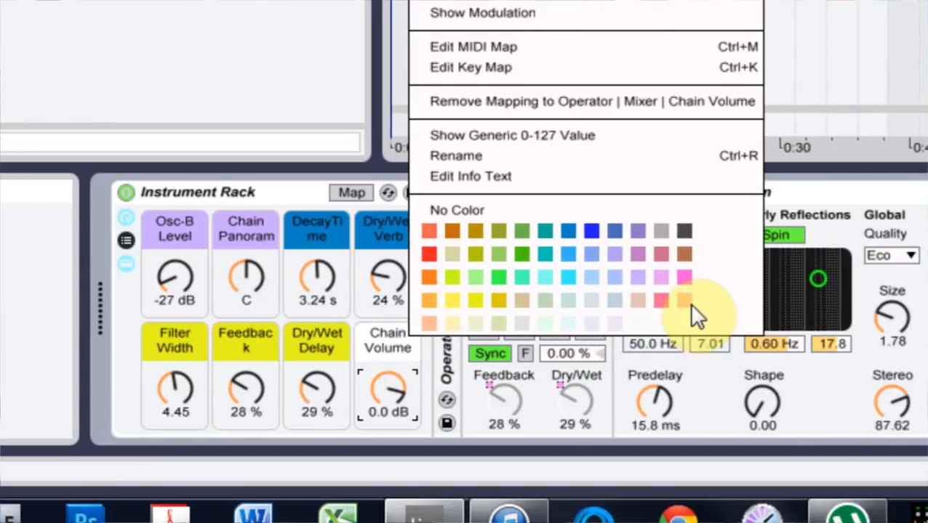
{"action": "left_click", "coordinate": [802, 301]}
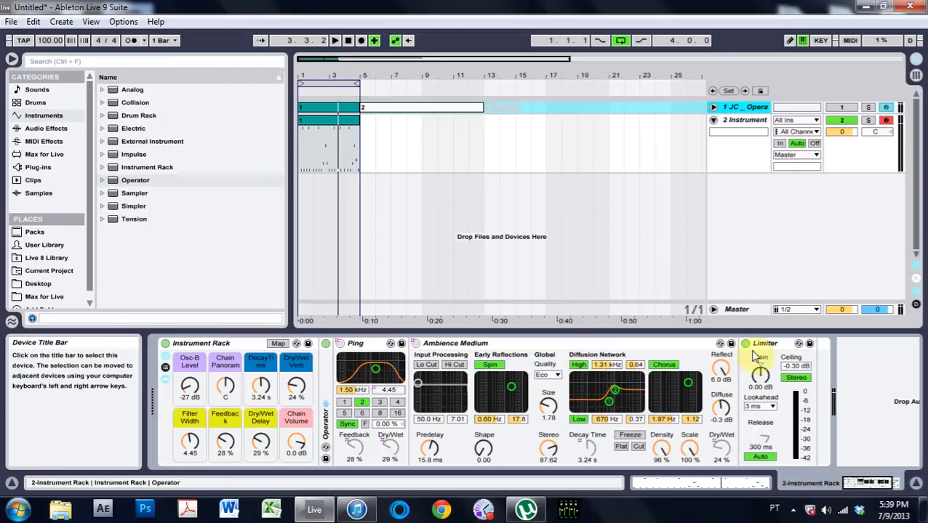
Hide the Instrument Rack's devices so only its macros show, and start playback of the looped clip.
{"action": "left_click", "coordinate": [165, 379]}
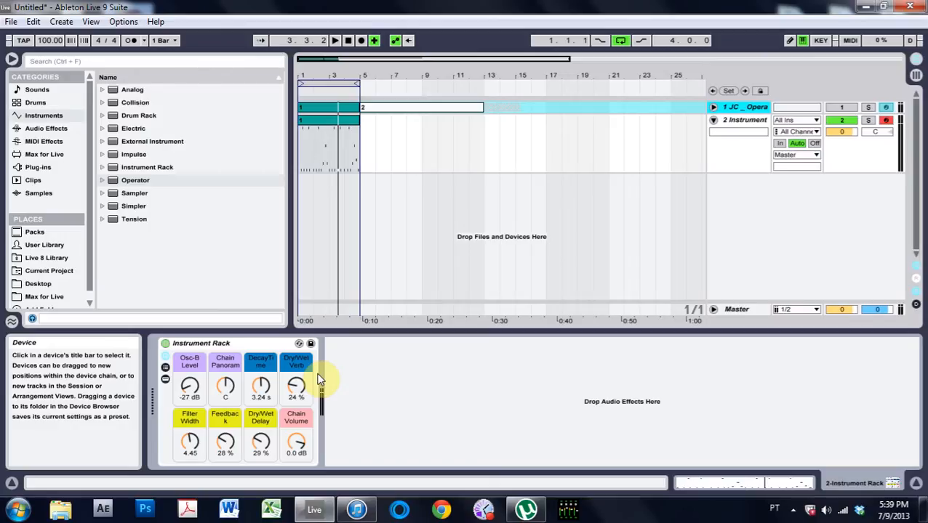
{"action": "key", "text": "space"}
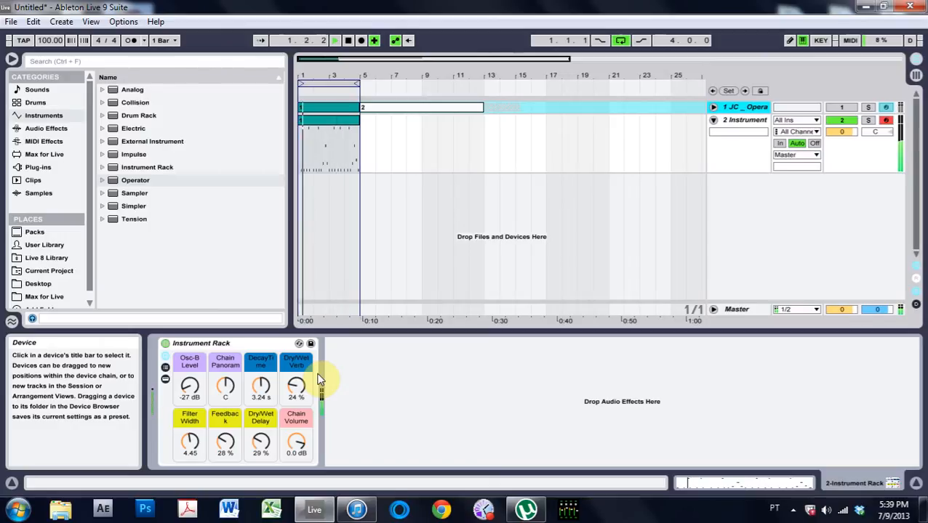